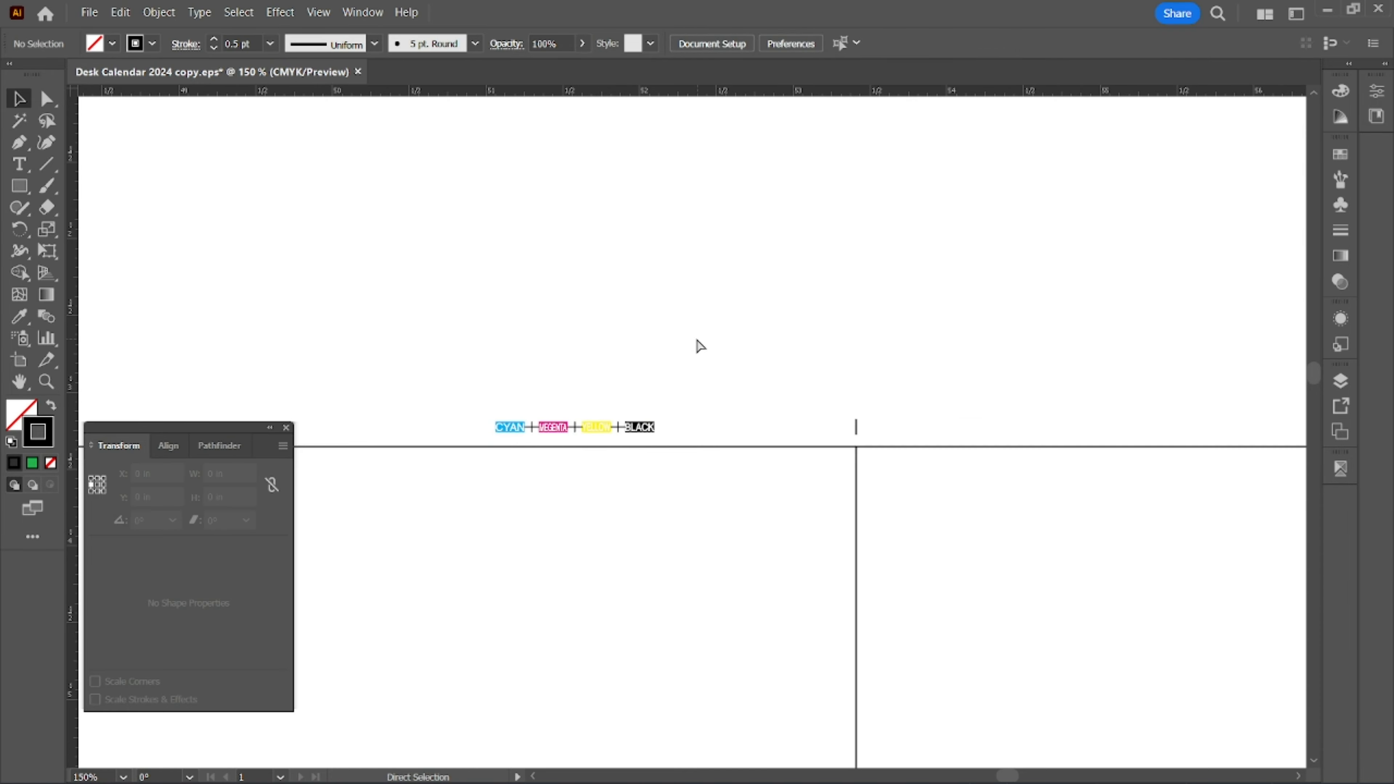
Duplicate the eight-panel printing grid with its marks beside the original, past the artboard's right edge.
key("ctrl+0")
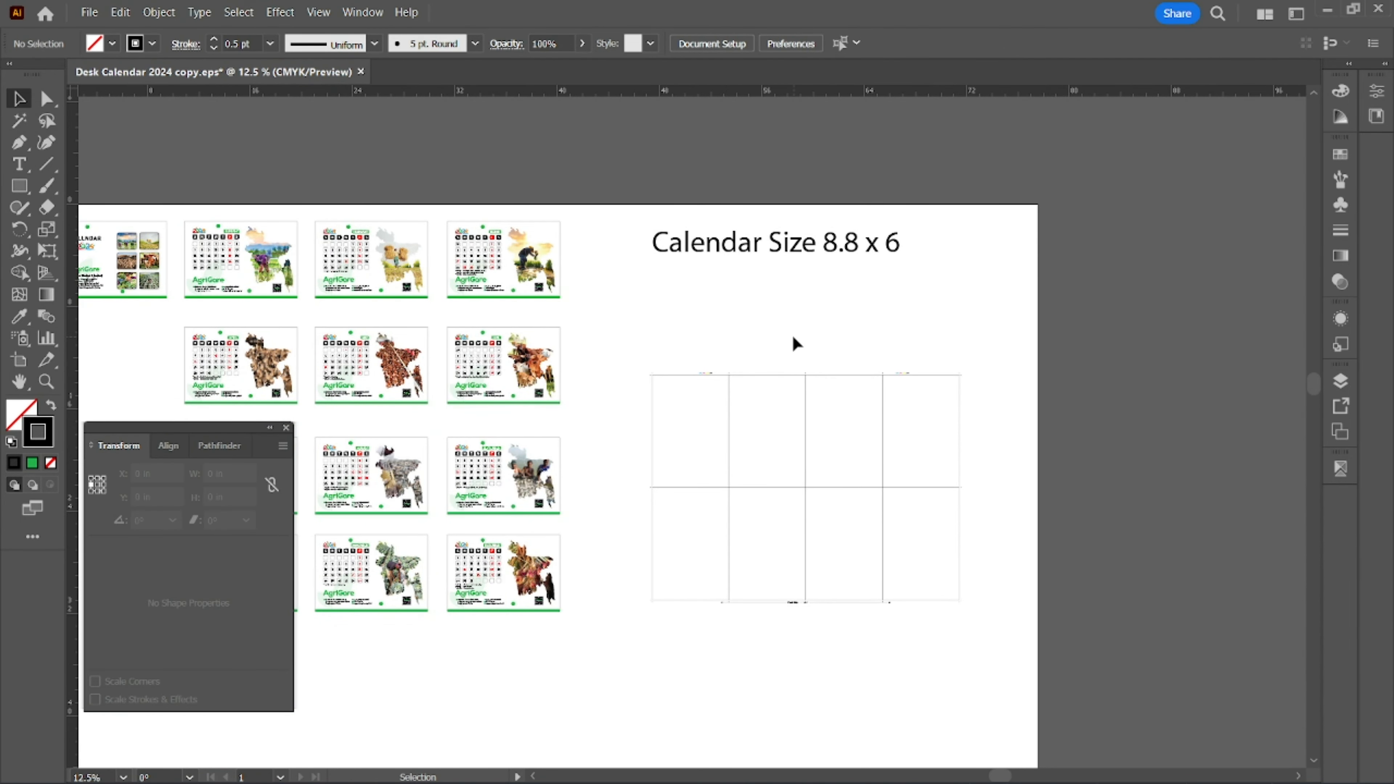
left_click_drag(747, 367, 502, 365)
left_click_drag(703, 601, 570, 492)
left_click_drag(701, 492, 958, 500)
left_click(775, 345)
scroll(384, 356, "right", 3)
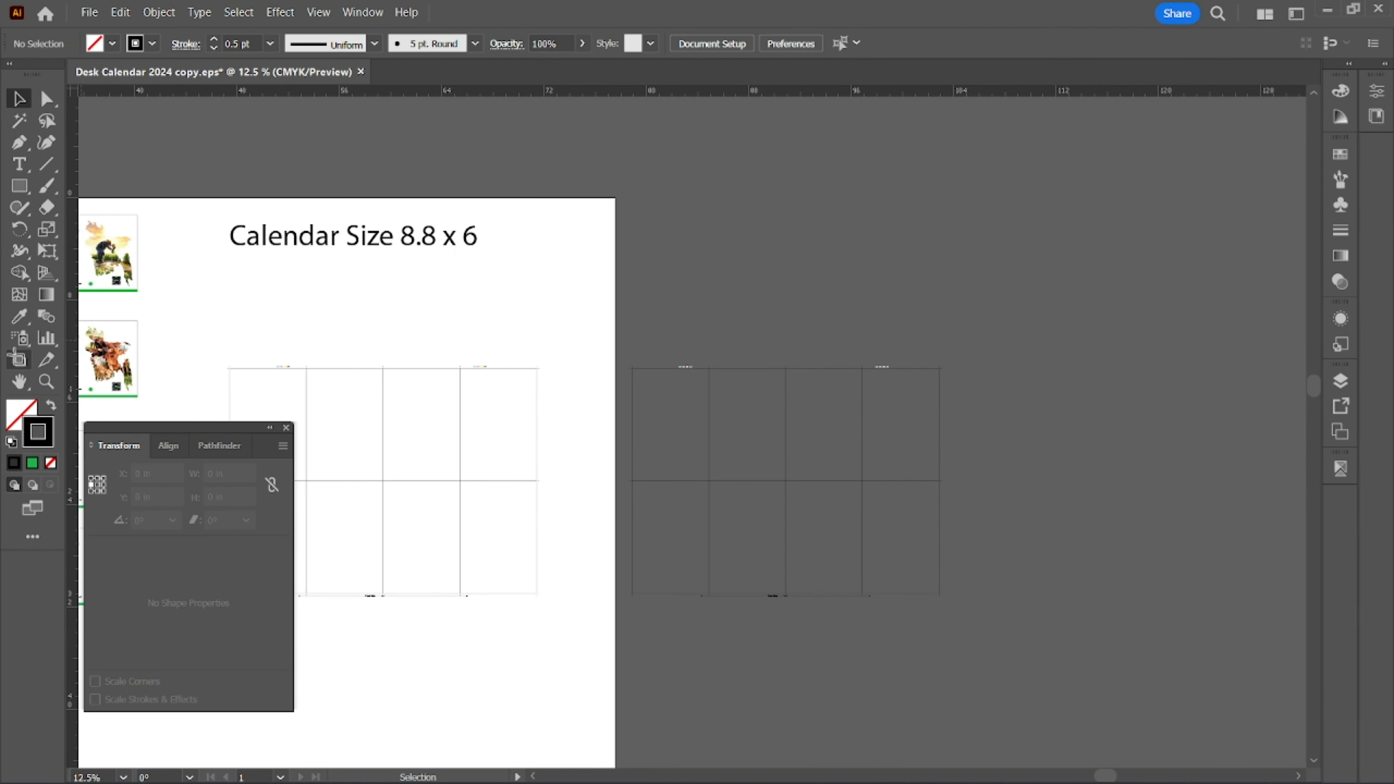
Extend the artboard's right edge so that it encloses the duplicated grid.
key("shift+o")
left_click_drag(618, 490, 1002, 479)
key("v")
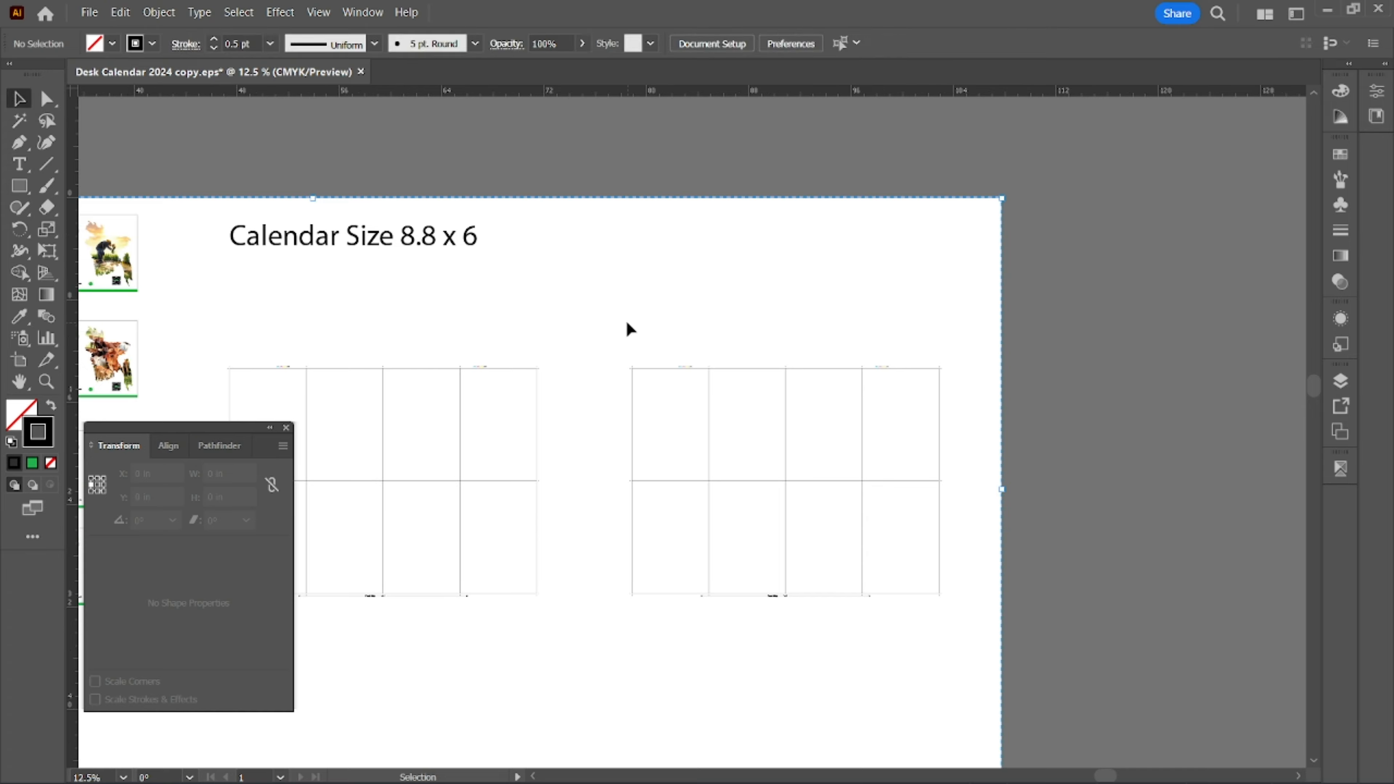
Move the "Calendar Size 8.8 x 6" title above the artboard's upper edge.
left_click_drag(628, 326, 725, 433)
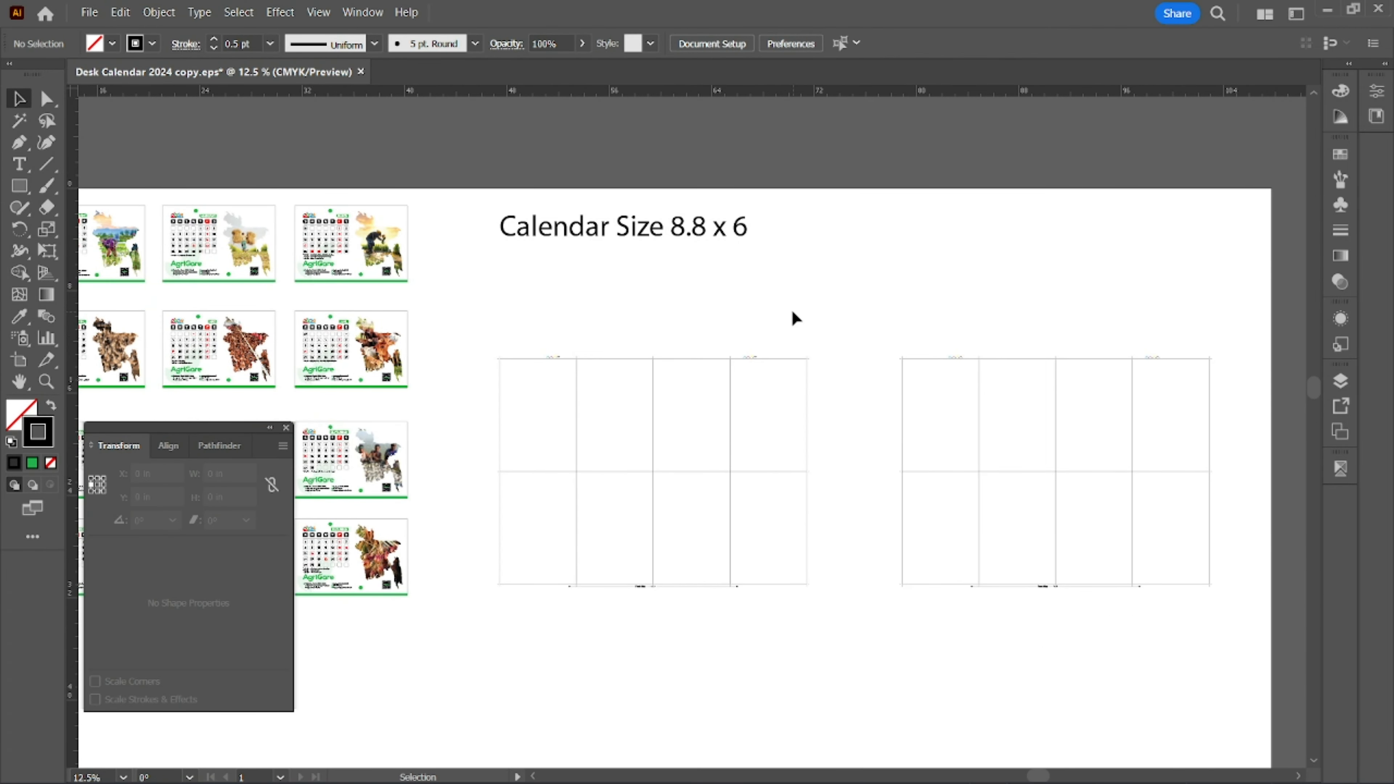
scroll(1017, 336, "left", 5)
scroll(700, 349, "right", 4)
scroll(741, 329, "up", 1)
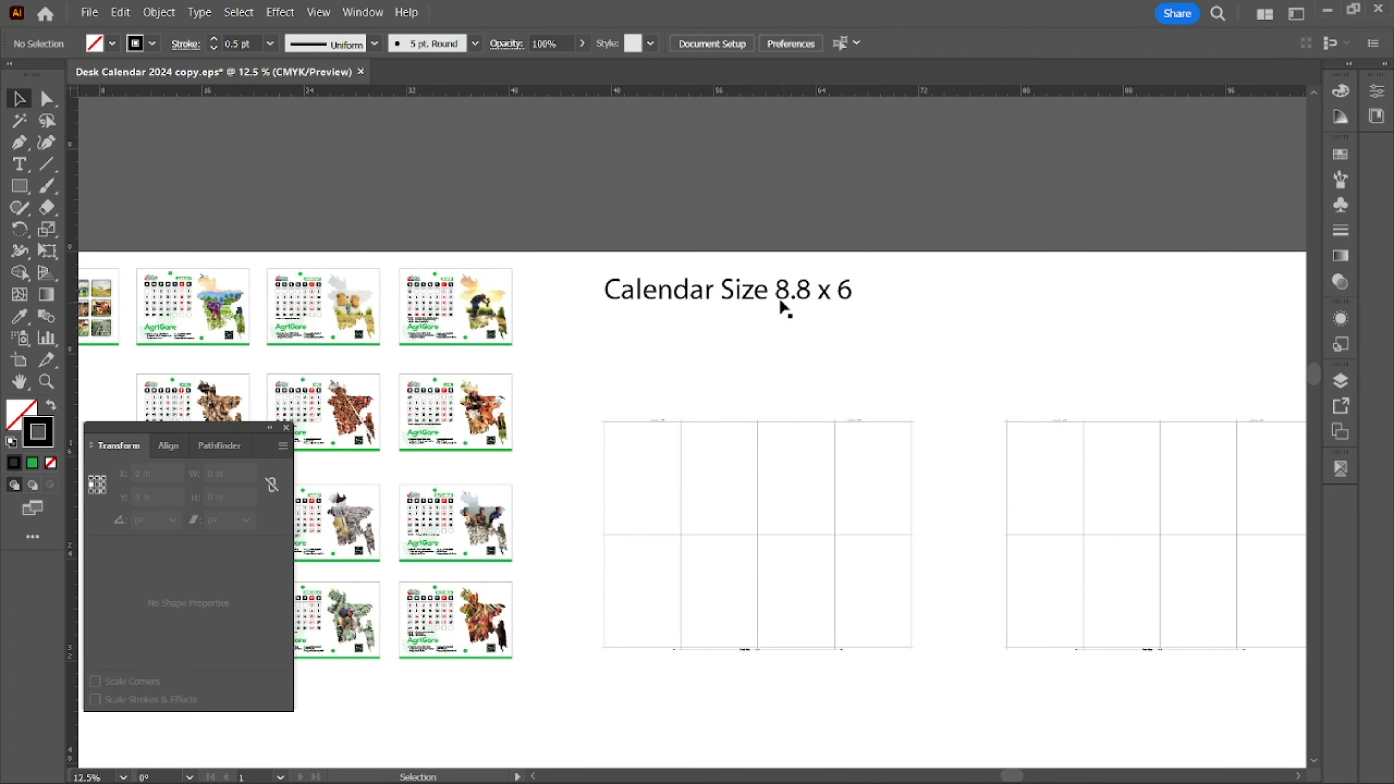
left_click(780, 299)
left_click(809, 379)
left_click_drag(759, 416, 835, 348)
left_click_drag(831, 236, 874, 176)
left_click(861, 291)
left_click_drag(853, 361, 808, 339)
Change the "Front Side" label beneath the duplicated grid to "Back Side".
left_click(785, 413)
left_click(988, 455)
left_click_drag(1126, 476, 669, 312)
left_click_drag(693, 382, 1207, 527)
left_click_drag(1027, 555, 886, 502)
double_click(831, 493)
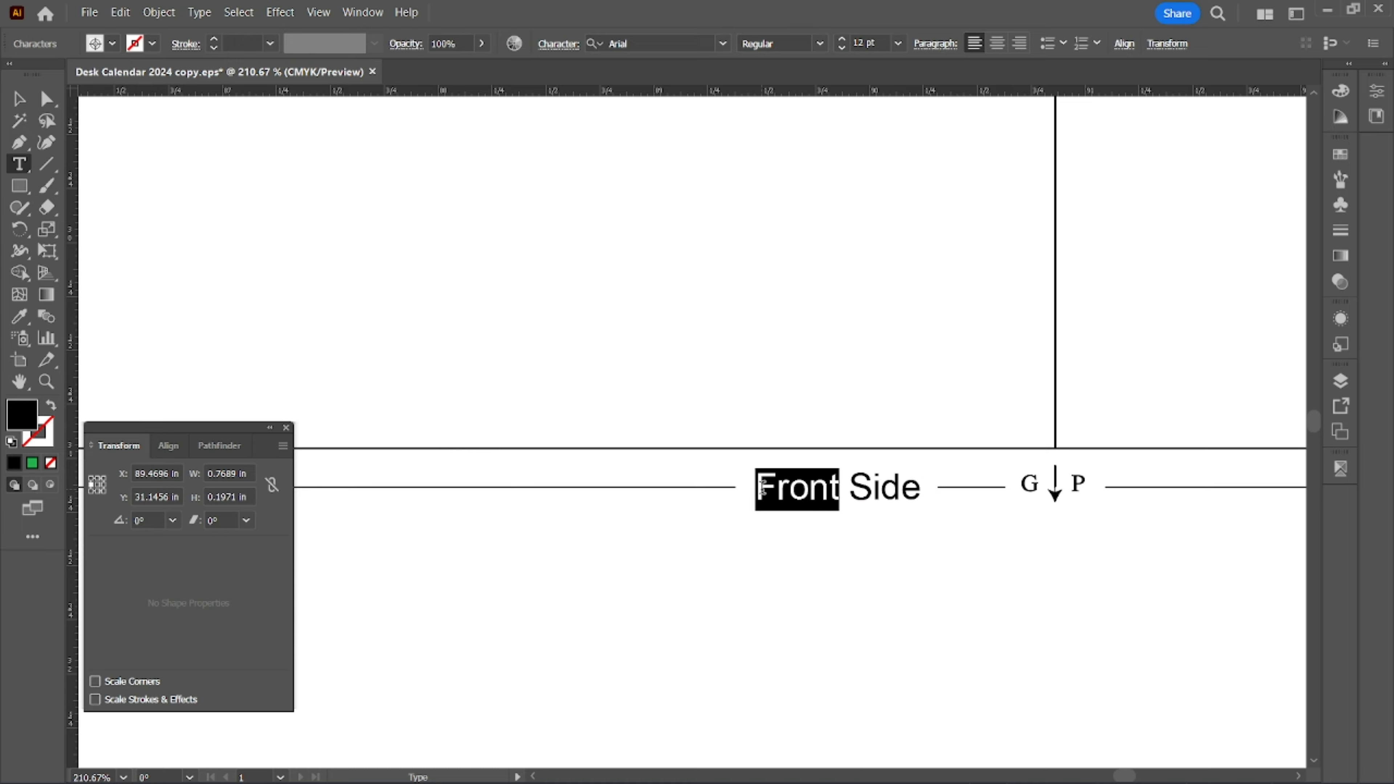
key("Escape")
left_click(557, 248)
scroll(556, 249, "down", 10)
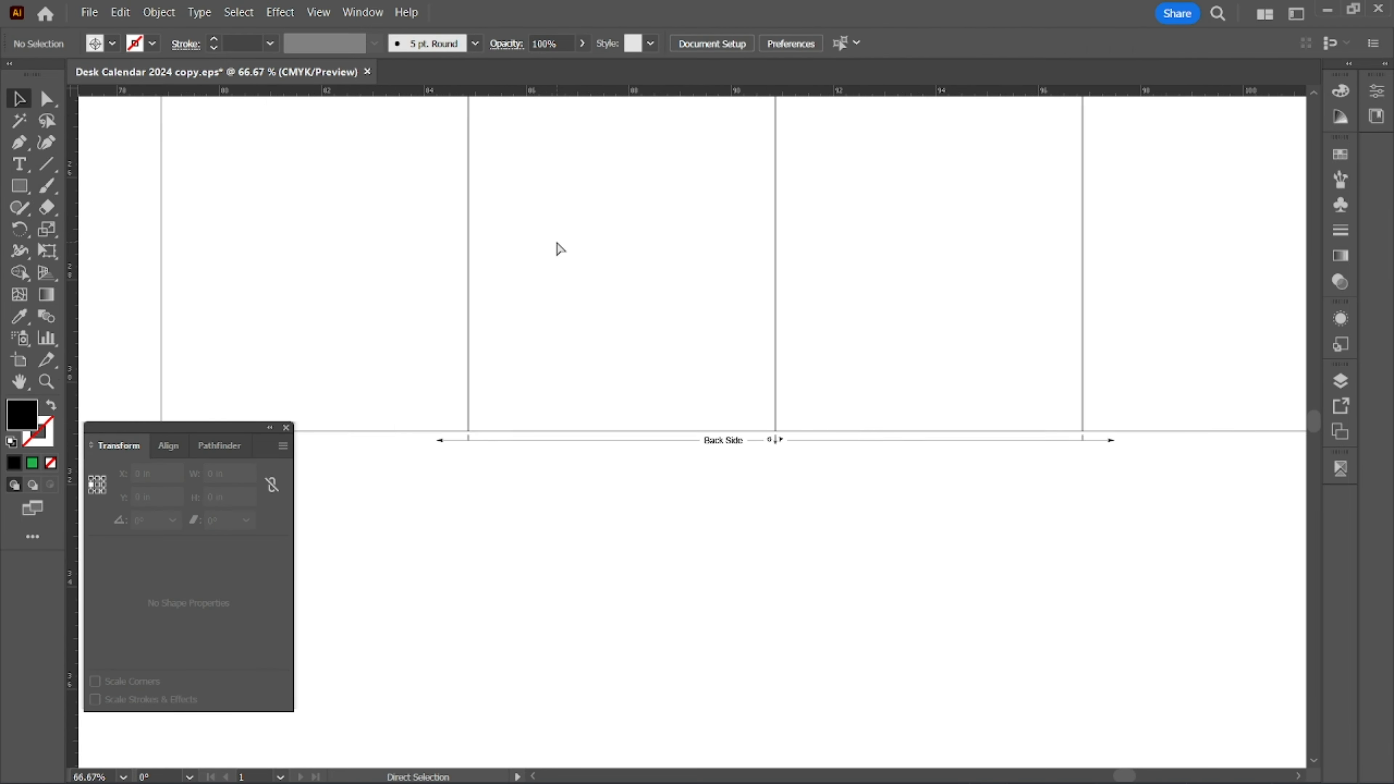
Remove the stroke from the border rectangle of the January page.
left_click_drag(589, 262, 1004, 439)
scroll(849, 411, "up", 6)
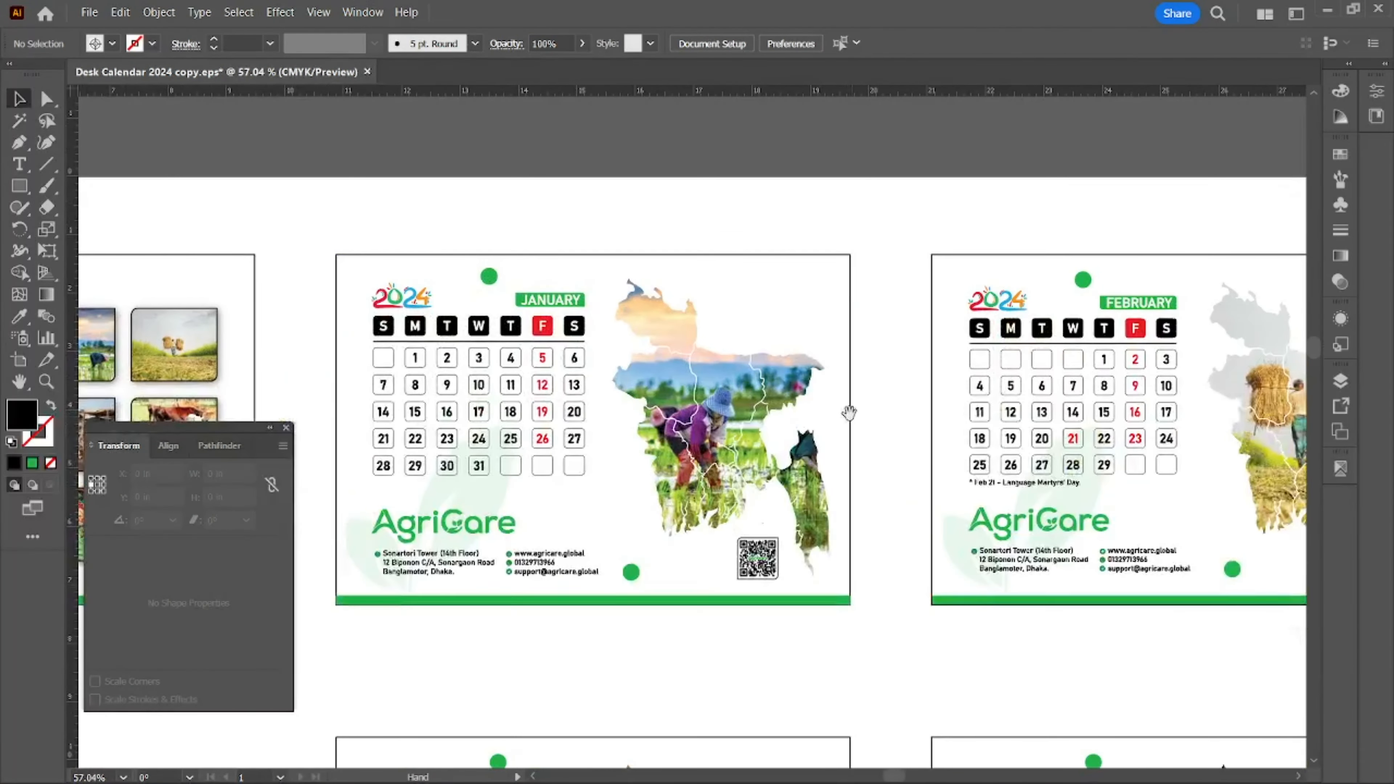
left_click(50, 101)
left_click(413, 254)
left_click(47, 438)
left_click(51, 463)
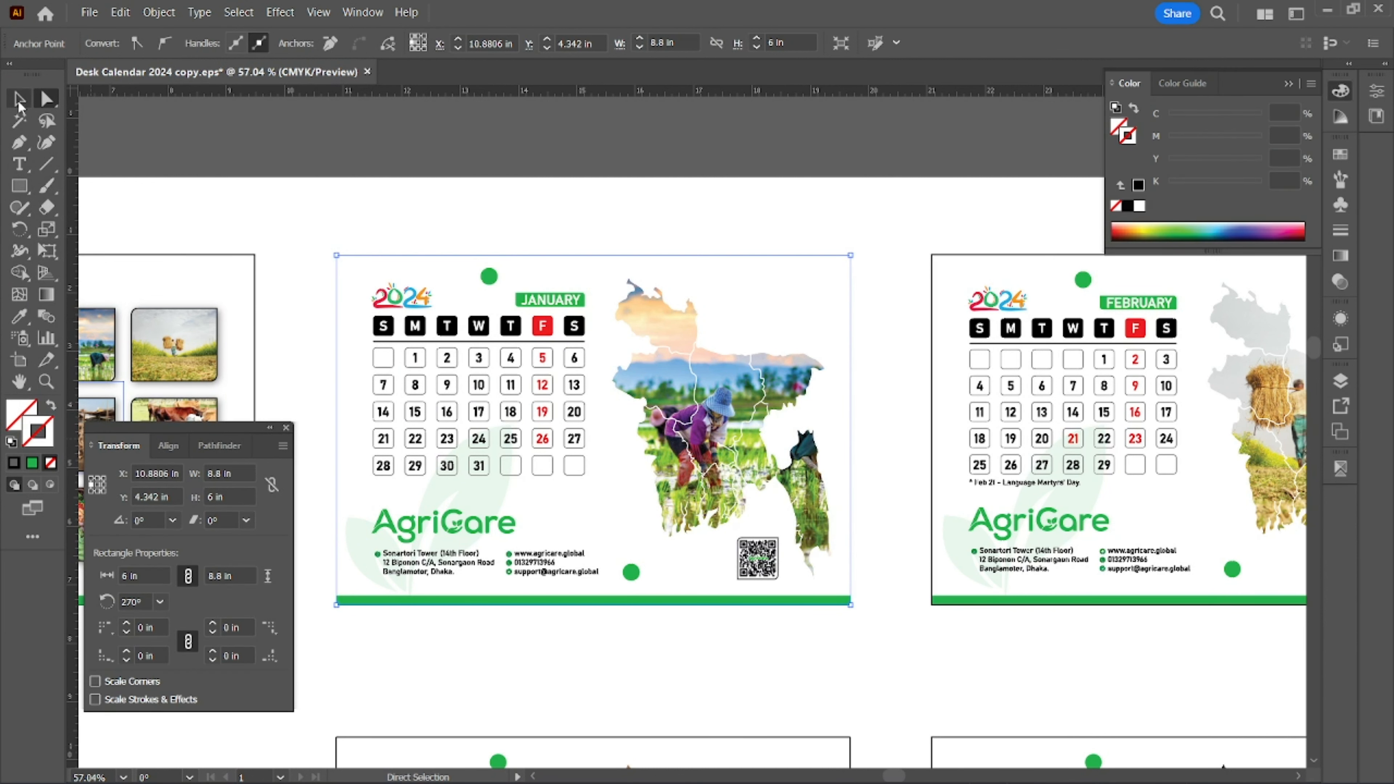
left_click(21, 99)
left_click(645, 234)
Select the border rectangles of the February to December pages together and remove their stroke.
key("ctrl+minus")
key("ctrl+minus")
key("ctrl+minus")
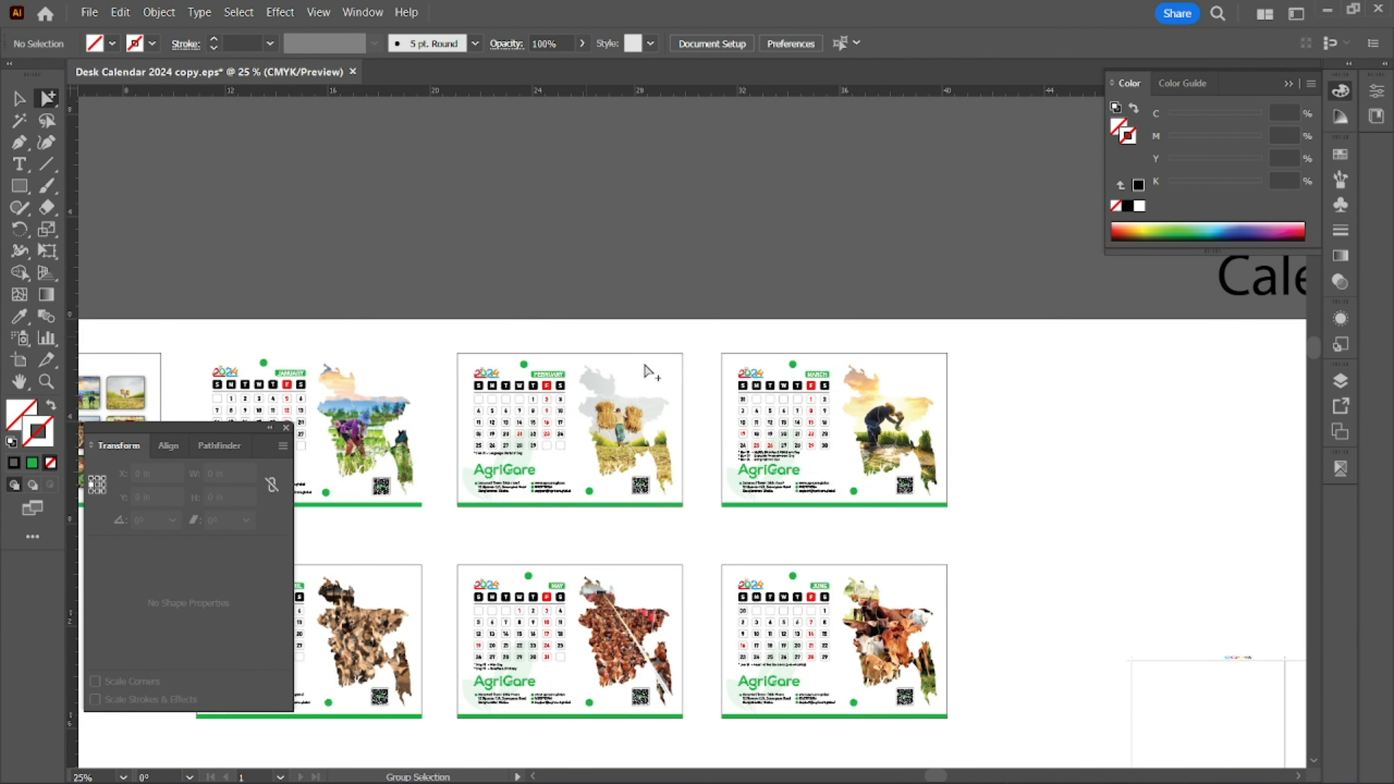
left_click(656, 358)
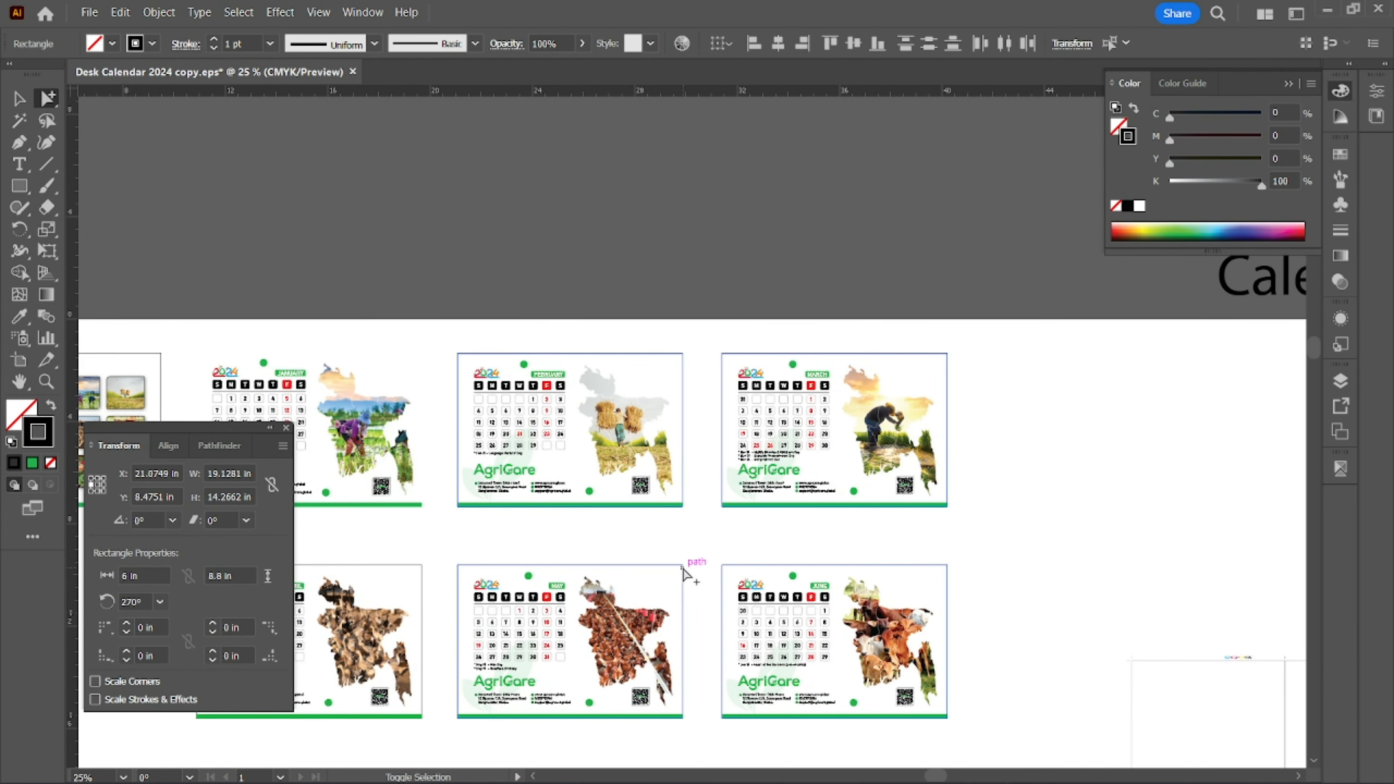
scroll(713, 565, "left", 5)
scroll(821, 550, "down", 1)
left_click_drag(850, 707, 727, 354)
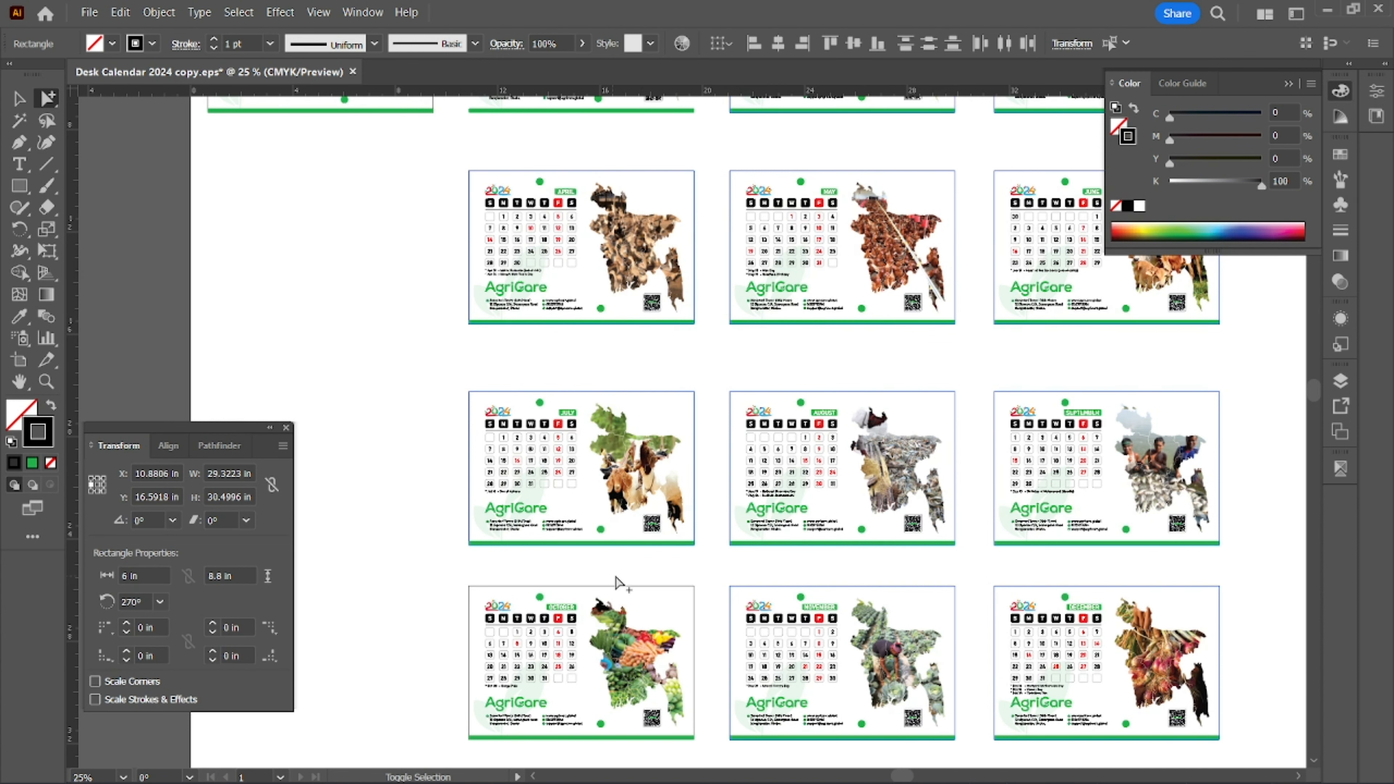
left_click(51, 464)
mouse_move(770, 562)
left_mouse_down()
mouse_move(690, 418)
mouse_move(672, 250)
left_mouse_up()
left_click(831, 526)
left_click_drag(795, 263, 791, 577)
mouse_move(823, 219)
left_mouse_down()
mouse_move(674, 509)
mouse_move(738, 591)
left_mouse_up()
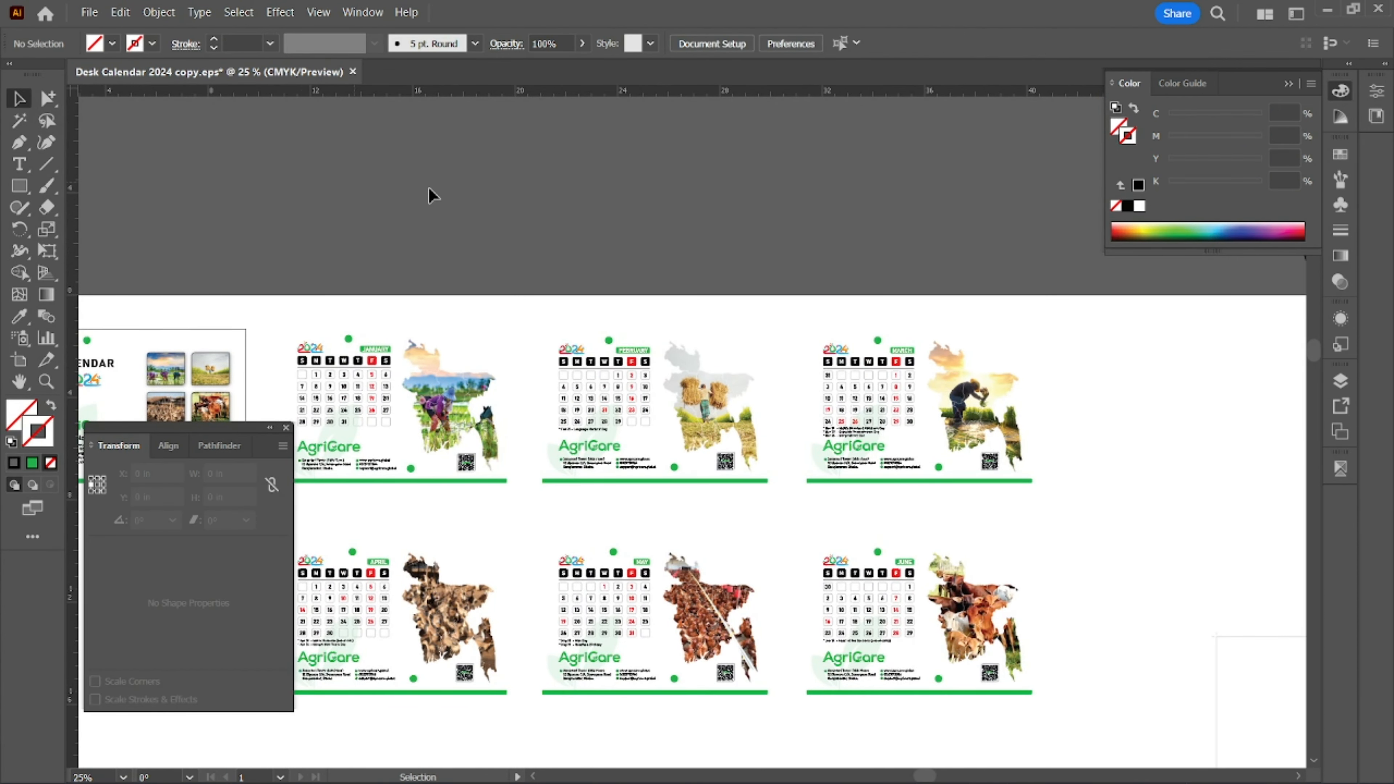
Move the January page onto the Front Side grid's upper-left panel and rotate it 90° clockwise.
scroll(433, 195, "down", 2)
scroll(777, 516, "down", 1)
scroll(787, 367, "up", 8)
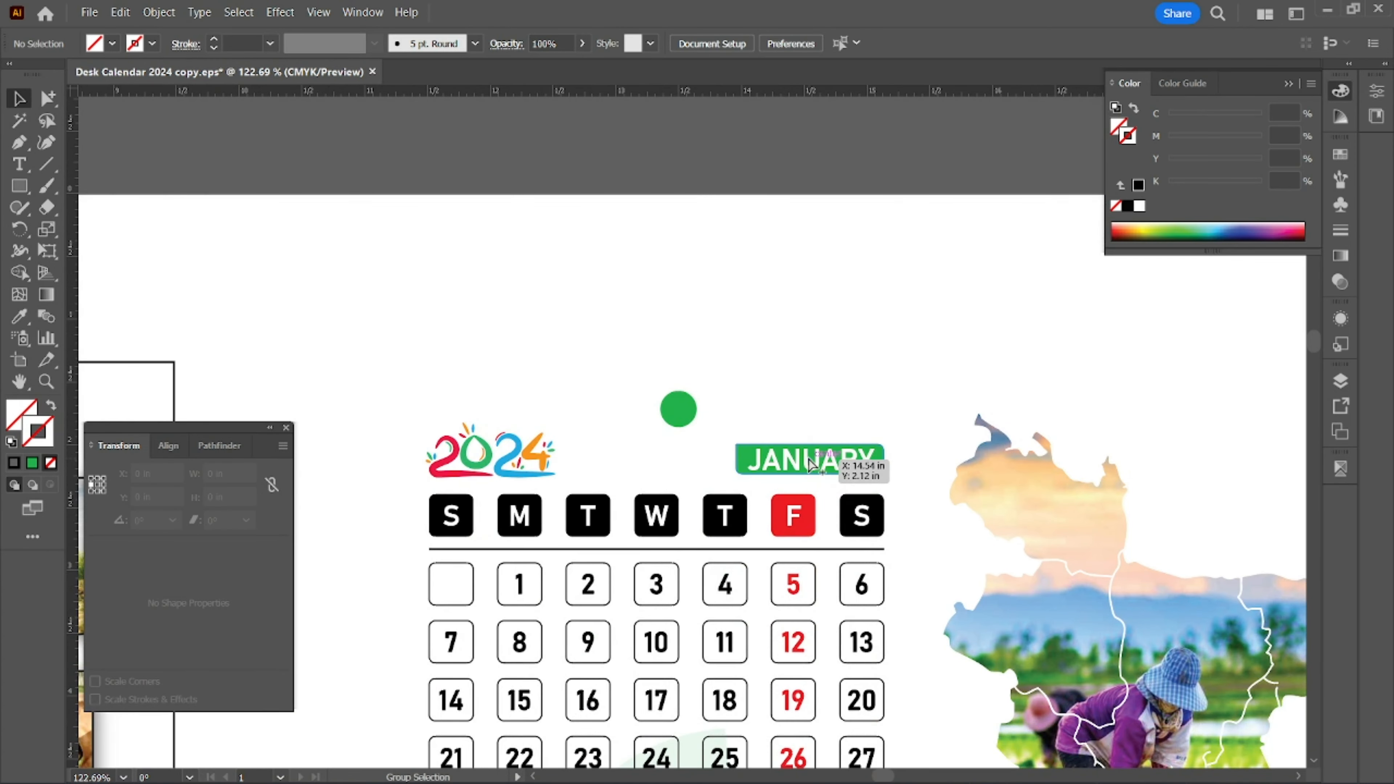
scroll(812, 464, "down", 5)
left_click_drag(803, 455, 601, 423)
scroll(572, 422, "down", 1)
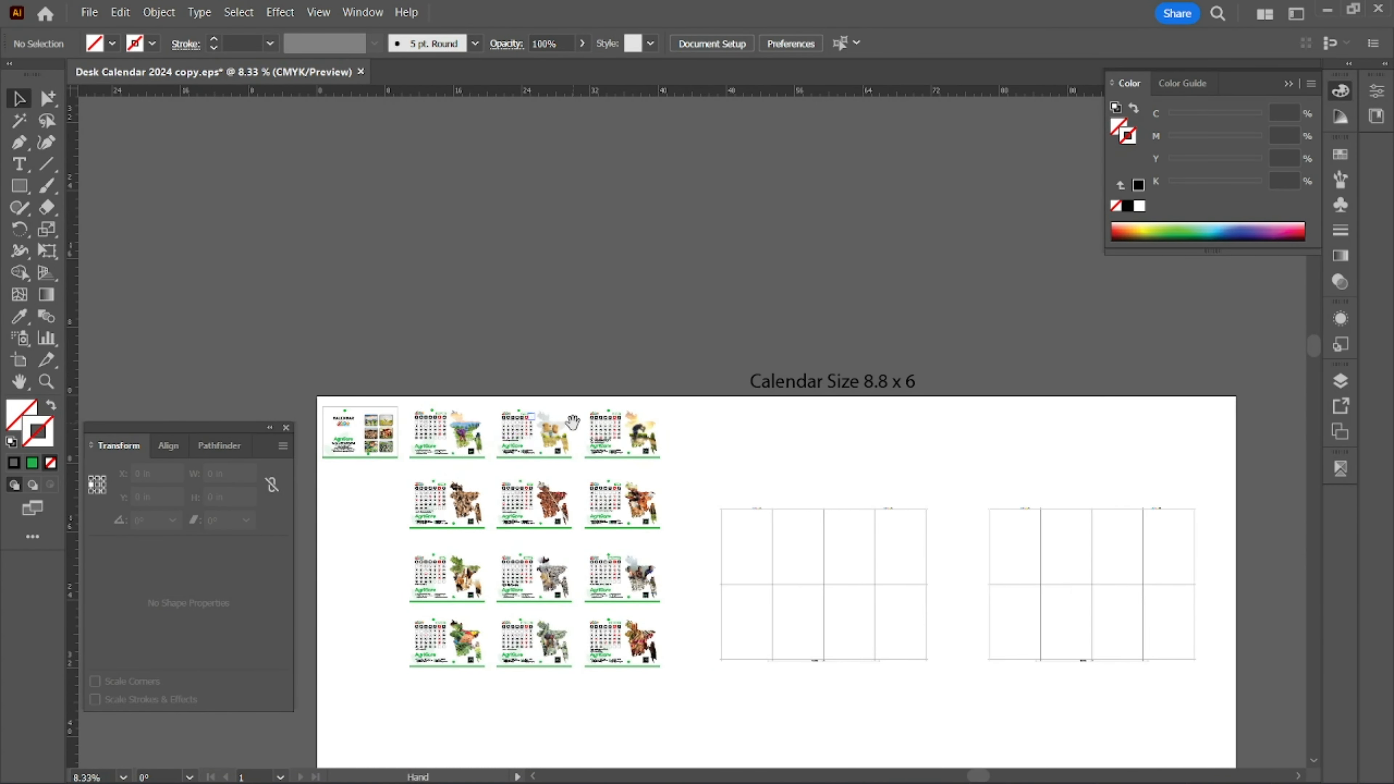
left_click(449, 434)
left_click_drag(747, 566, 753, 550)
scroll(751, 451, "up", 6)
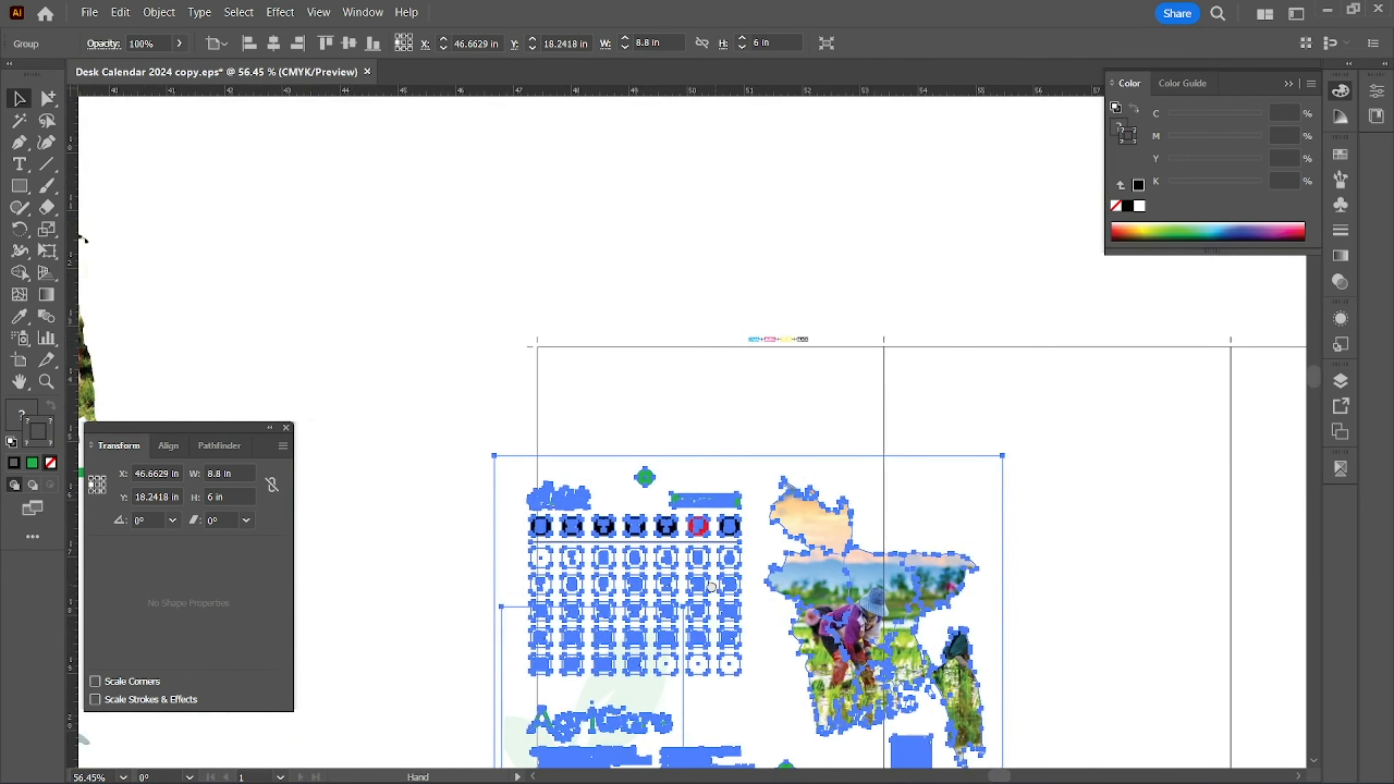
left_click_drag(746, 452, 928, 585)
scroll(713, 528, "up", 4)
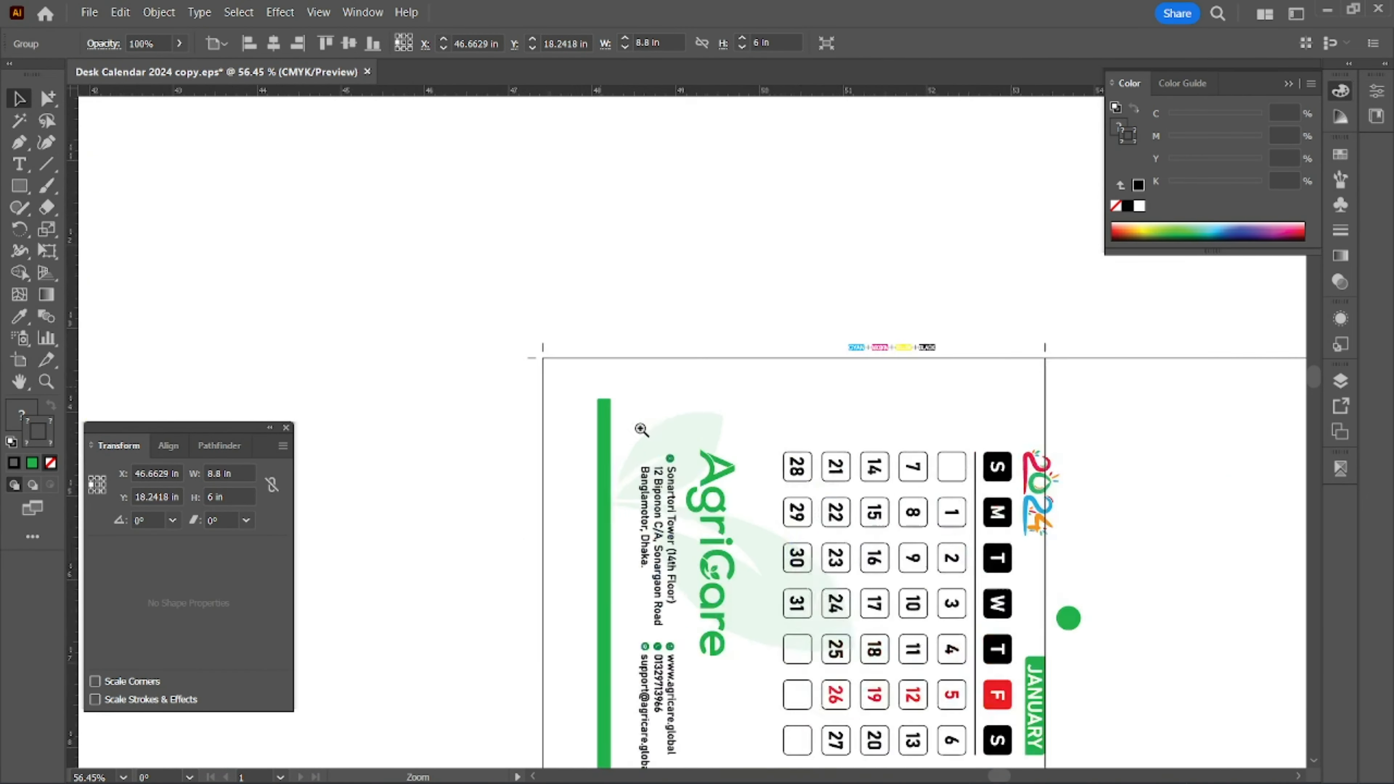
Align the January page to the top and left edges of the Front Side grid's upper-left panel.
left_click(723, 452, "shift")
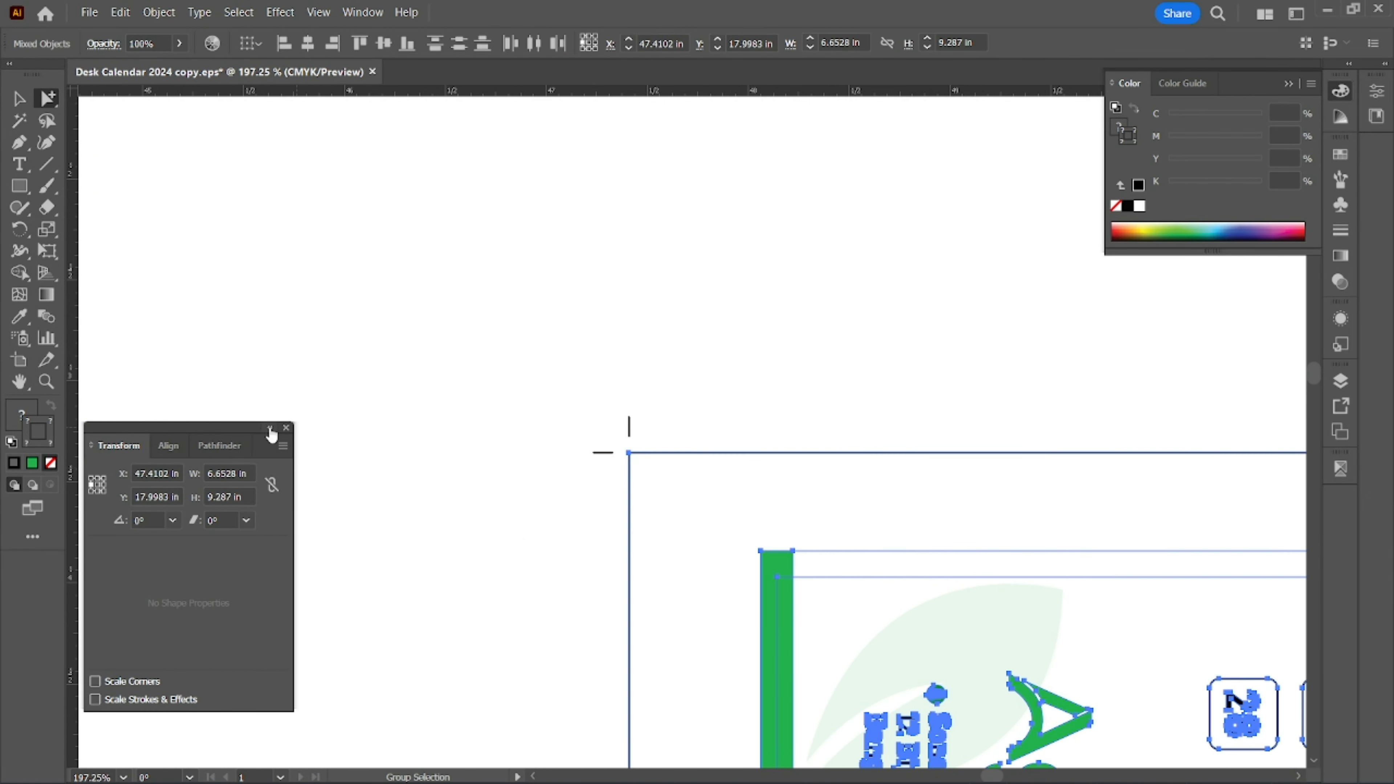
left_click(168, 445)
left_click(222, 497)
left_click(101, 496)
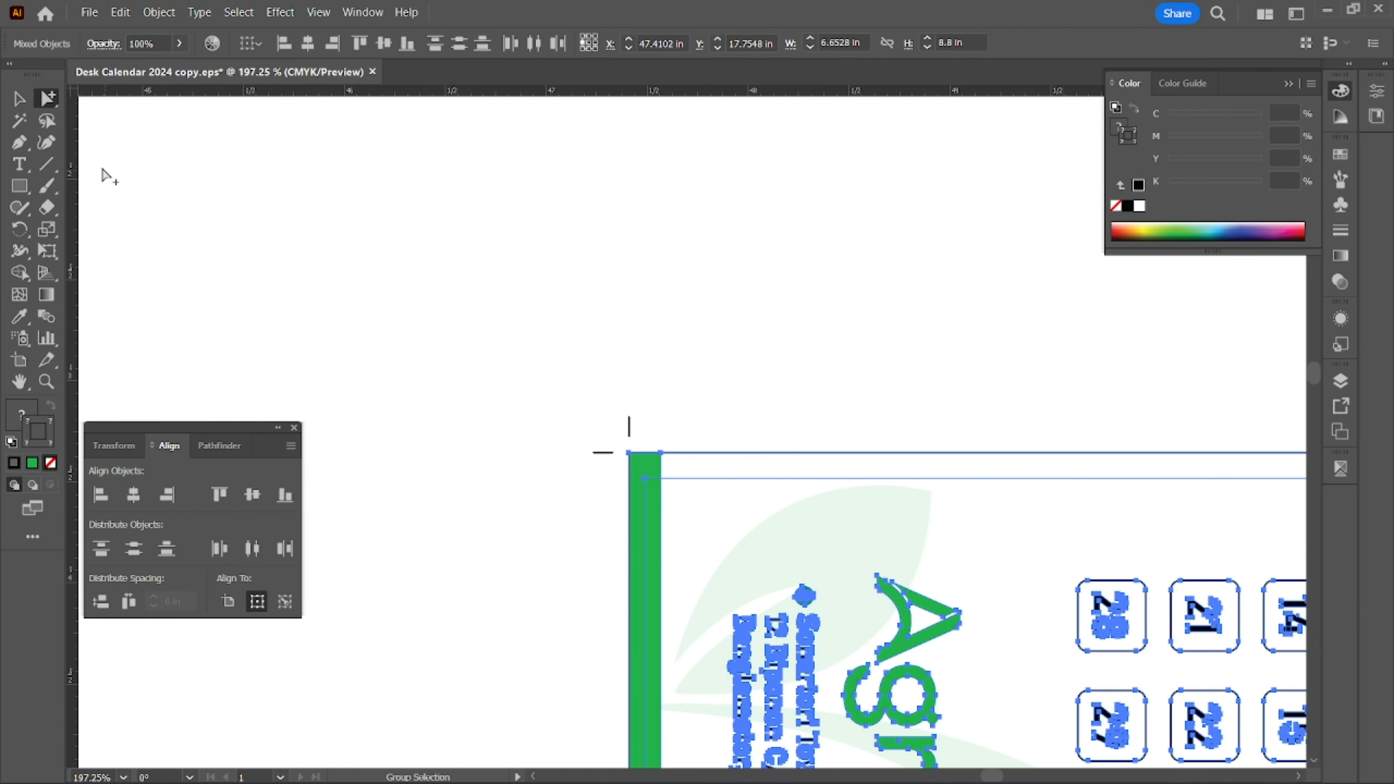
left_click(20, 100)
left_click(592, 299)
Move the February page from the month layouts over to the Back Side grid.
key("ctrl+minus")
key("ctrl+minus")
key("ctrl+minus")
key("ctrl+minus")
key("ctrl+minus")
key("ctrl+minus")
key("ctrl+minus")
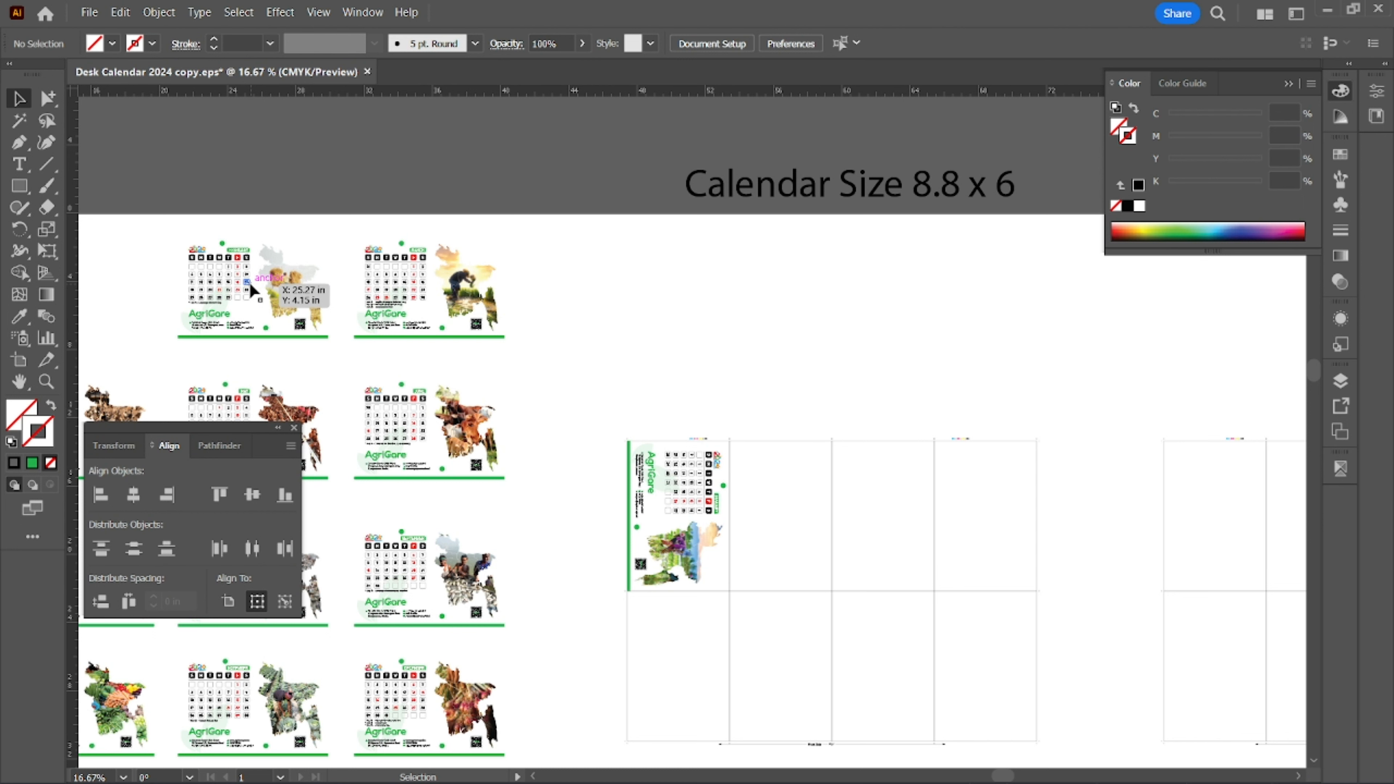
left_click(249, 282)
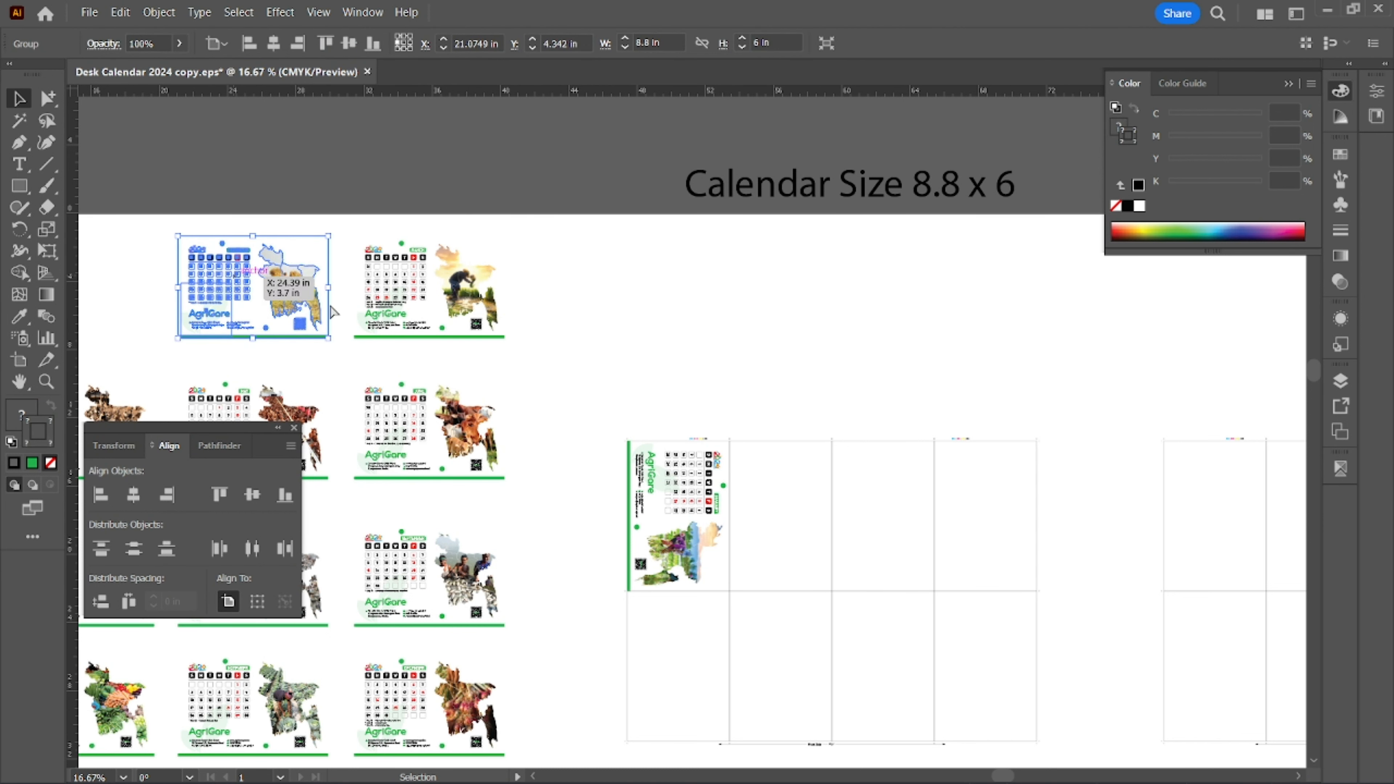
left_click_drag(250, 274, 1121, 418)
scroll(793, 445, "right", 3)
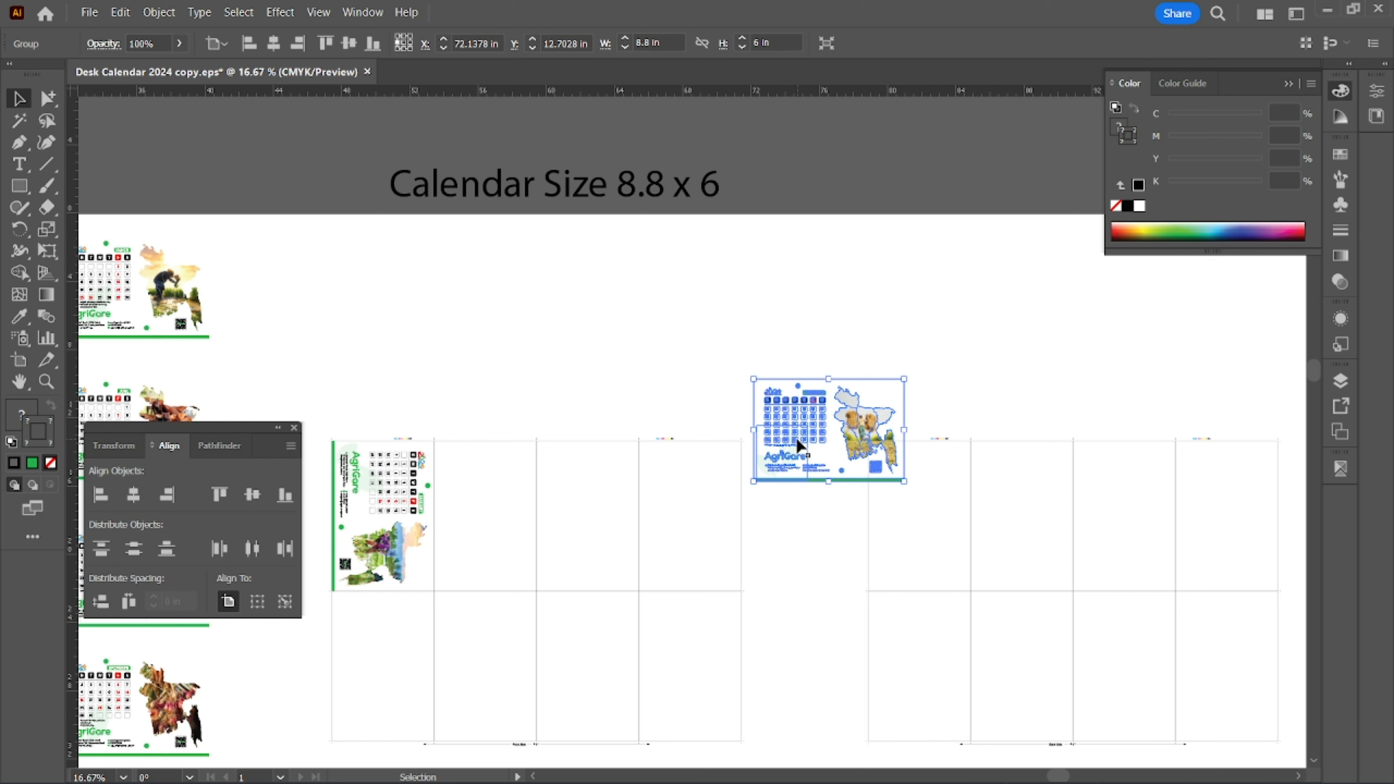
left_click_drag(796, 439, 631, 446)
left_click_drag(465, 510, 669, 527)
left_click(668, 526)
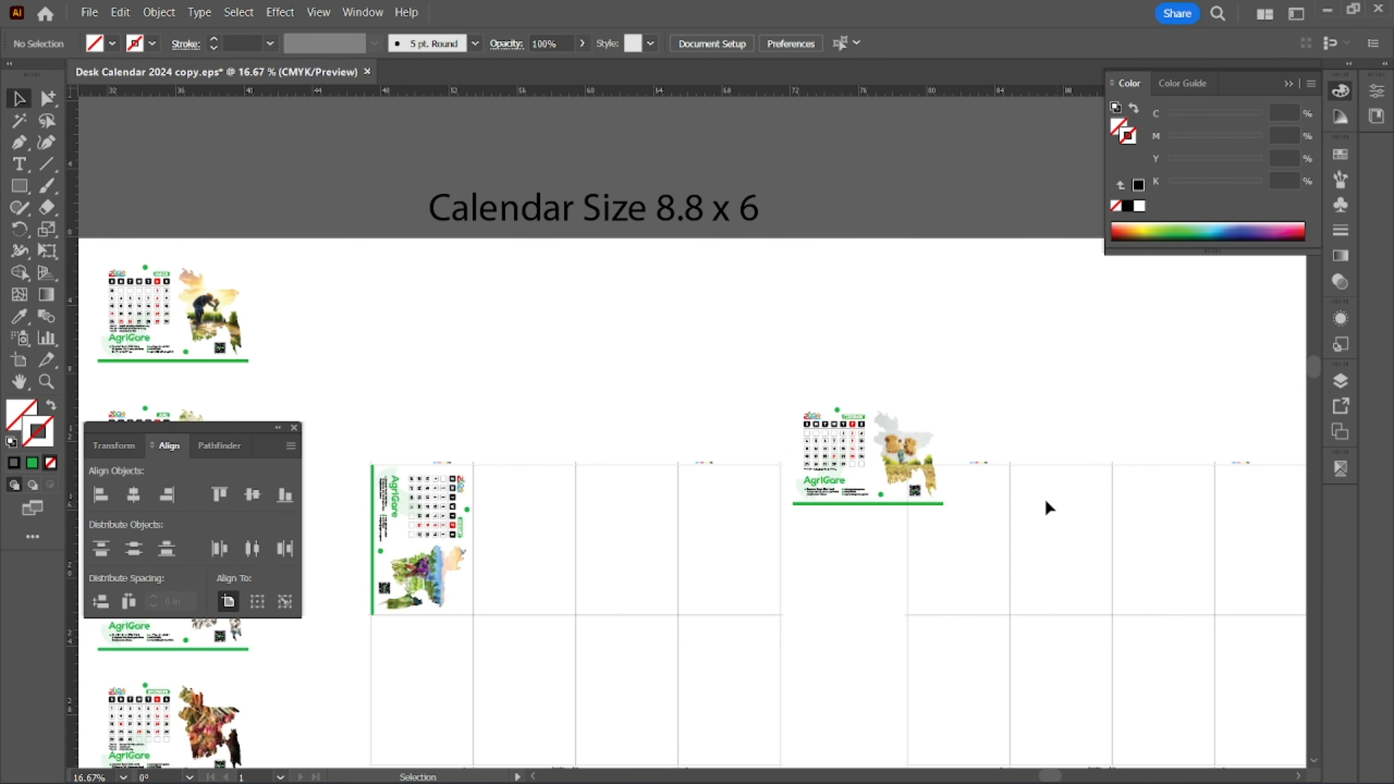
Rotate the February page 90° counterclockwise and place it over the Back Side grid's upper-right panel.
left_click_drag(1049, 507, 844, 503)
left_click_drag(623, 451, 1044, 538)
left_click_drag(1084, 483, 859, 569)
left_click(986, 500)
Align the February page to the top and right edges of the Back Side grid's upper-right panel.
left_click(48, 99)
left_click(846, 438, "shift")
left_click(232, 493)
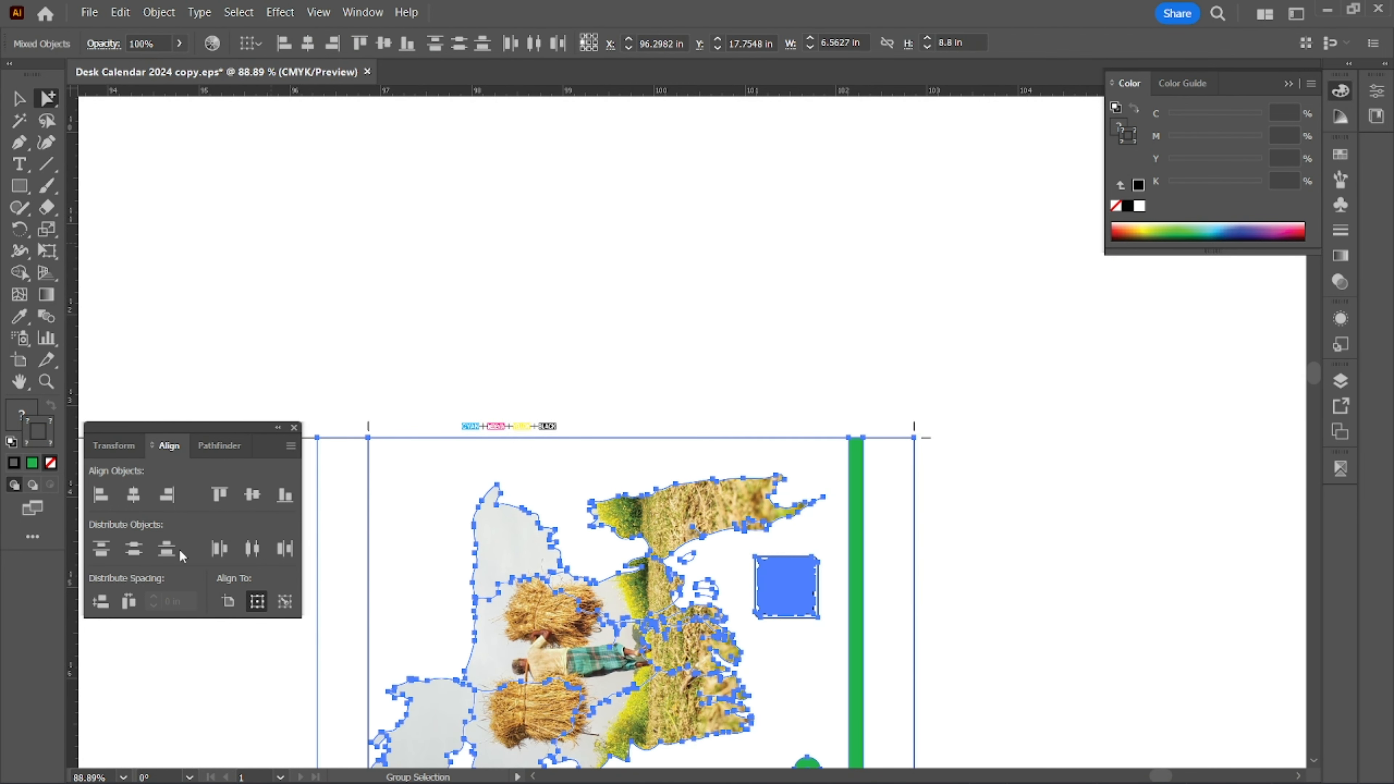
left_click(895, 461)
Move the March page to the Front Side grid's second top-row panel and rotate it 90° counterclockwise.
key("ctrl+minus")
key("ctrl+minus")
key("ctrl+minus")
key("ctrl+minus")
key("ctrl+minus")
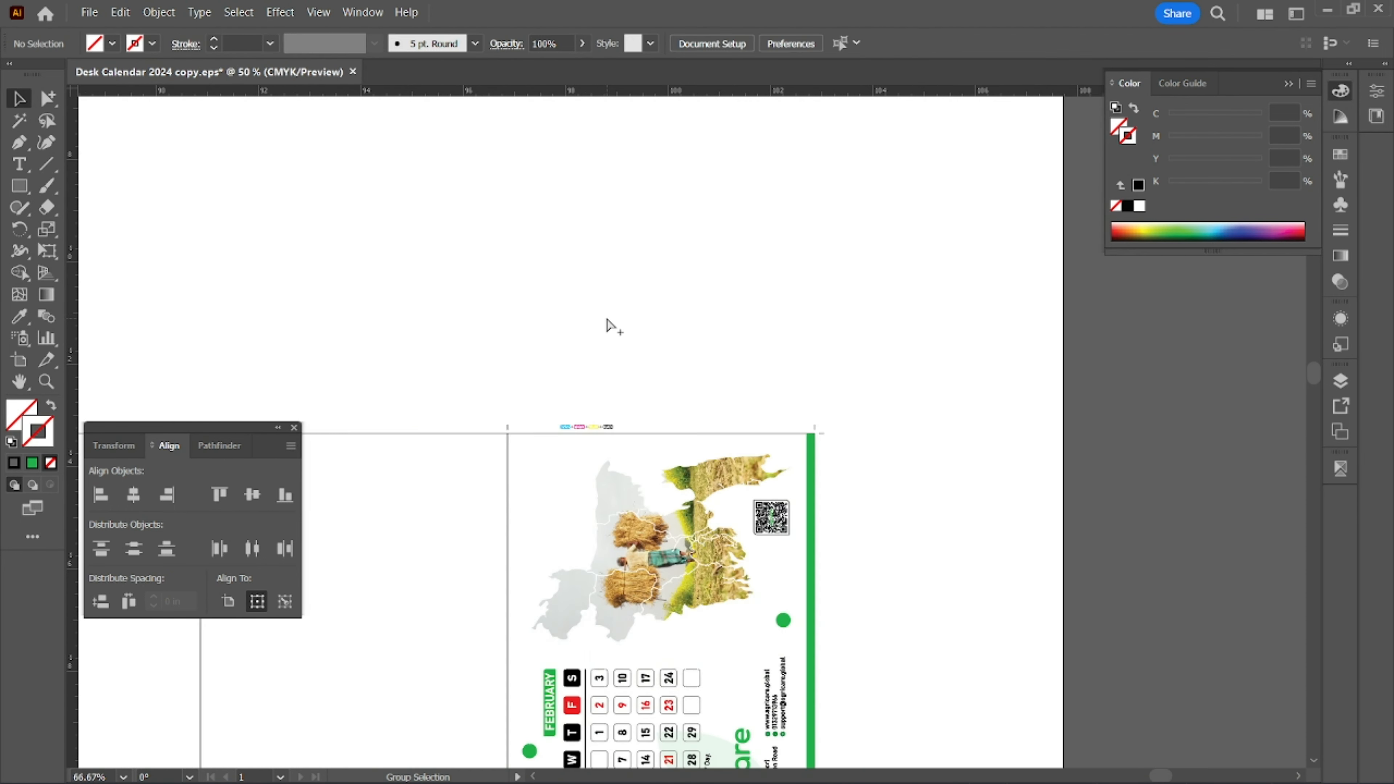
left_click_drag(460, 503, 1079, 417)
left_click_drag(248, 186, 542, 353)
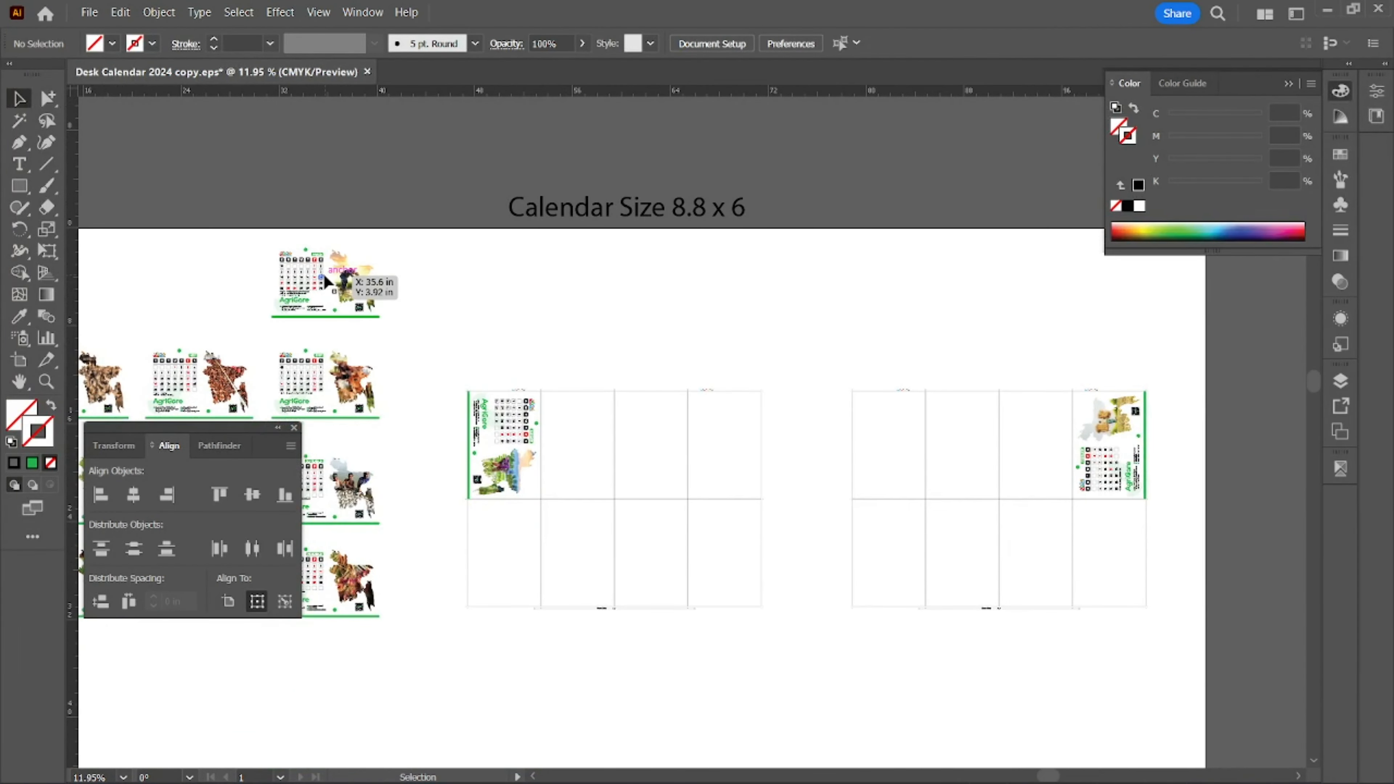
left_click(315, 274)
left_click_drag(315, 275, 606, 442)
scroll(582, 439, "up", 8)
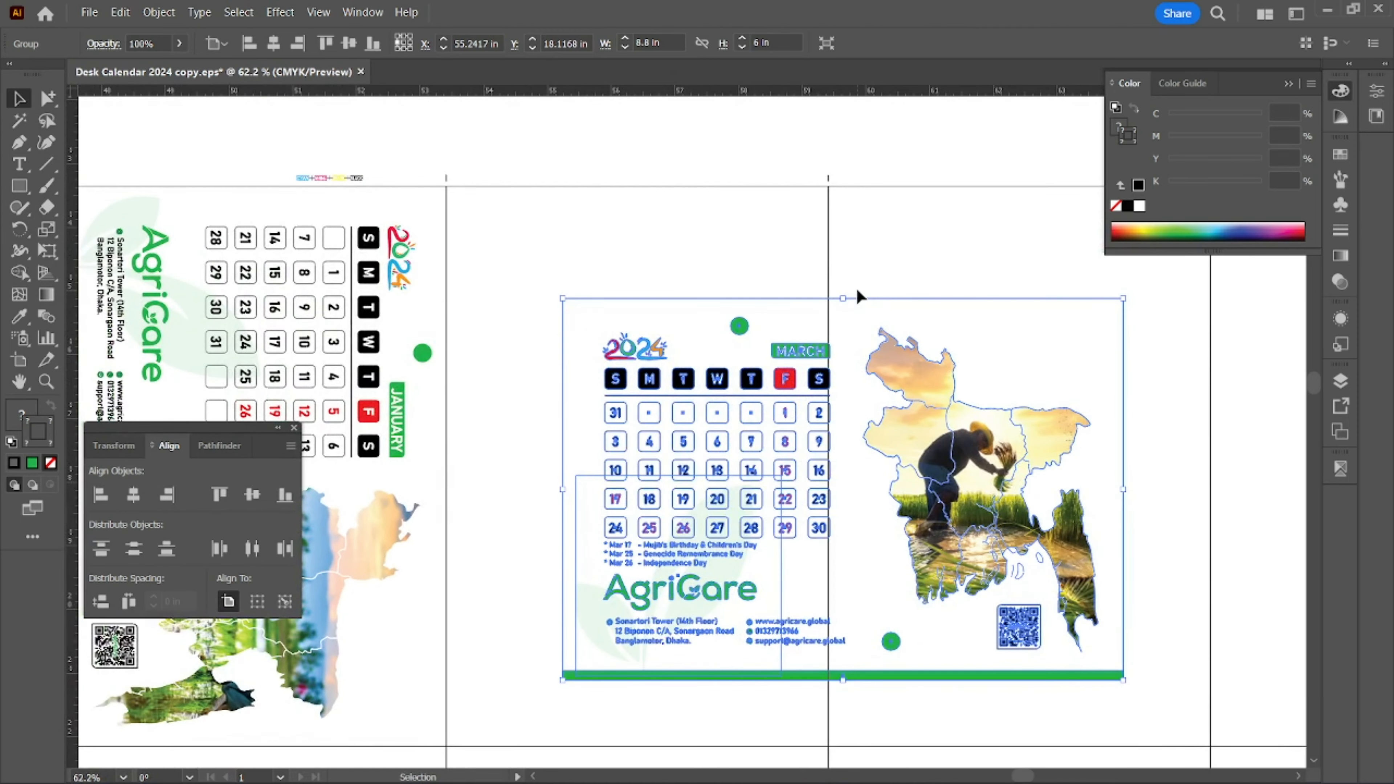
left_click_drag(835, 294, 753, 468)
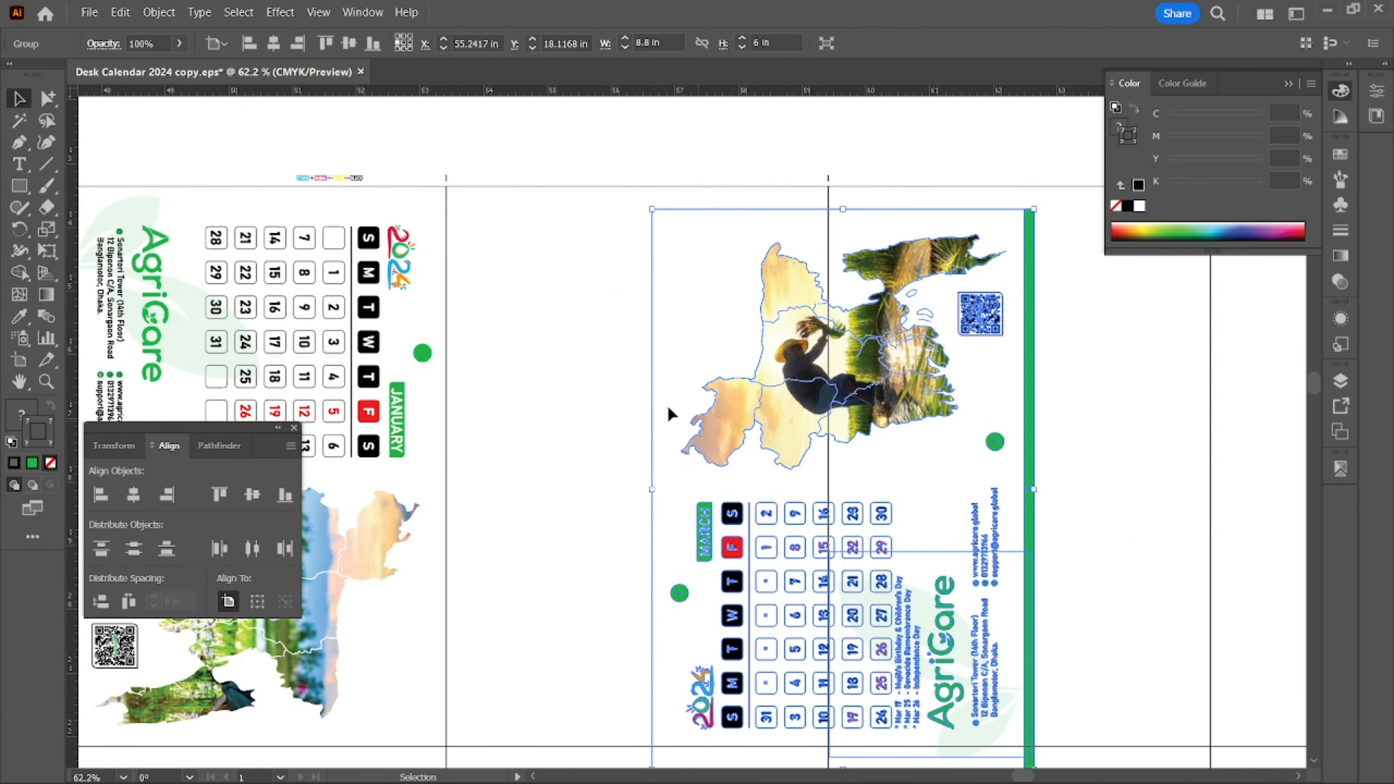
left_click_drag(639, 396, 454, 407)
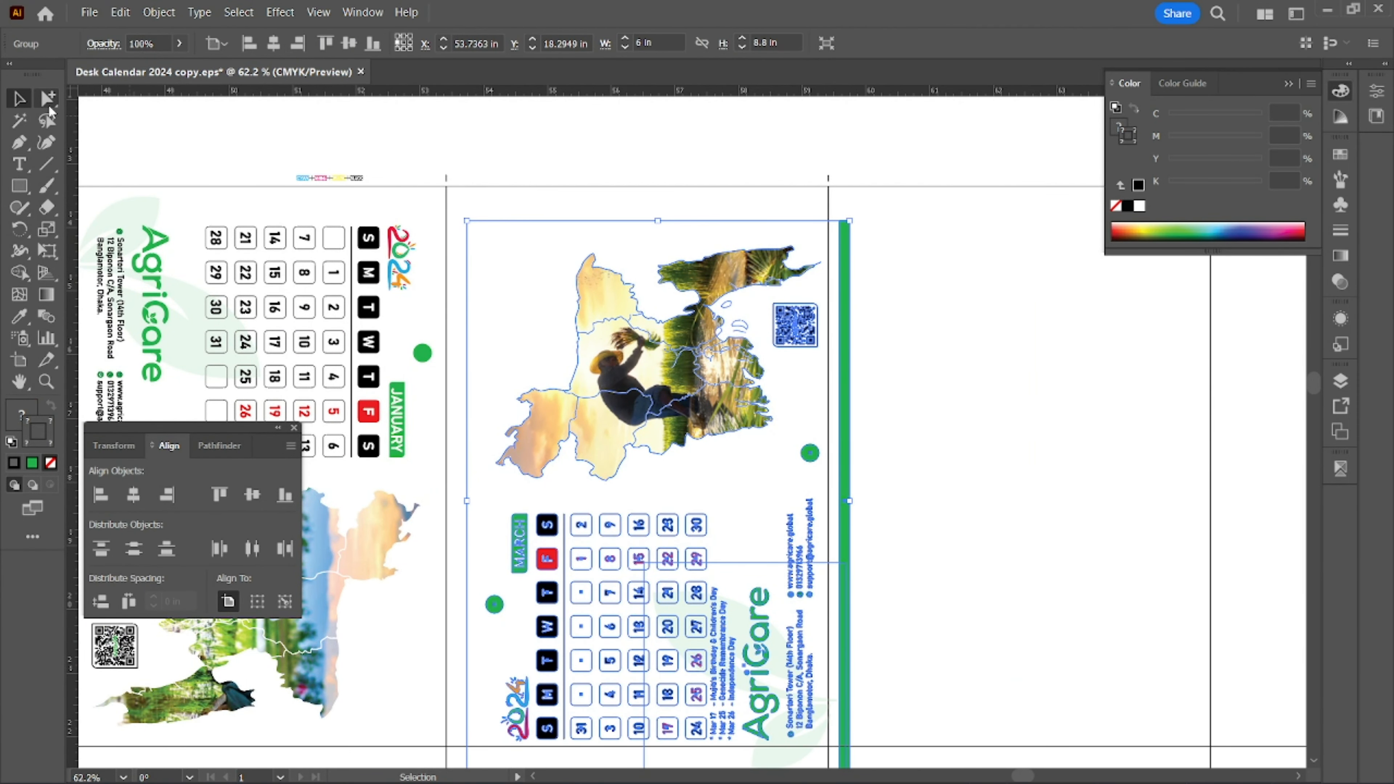
Align the March page to the edges of the Front Side grid's second top-row panel.
left_click(49, 105)
left_click(532, 186, "shift")
left_click_drag(438, 169, 921, 380)
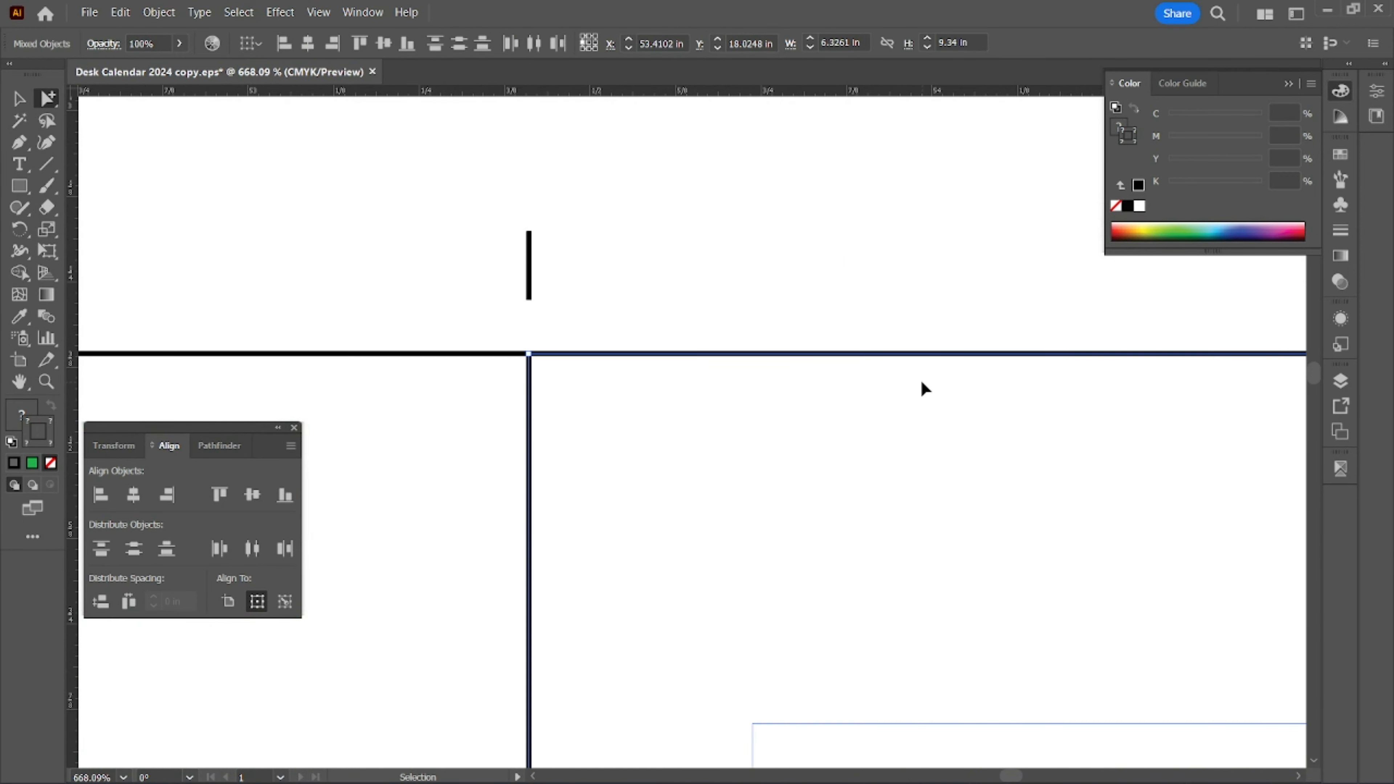
scroll(922, 370, "down", 9)
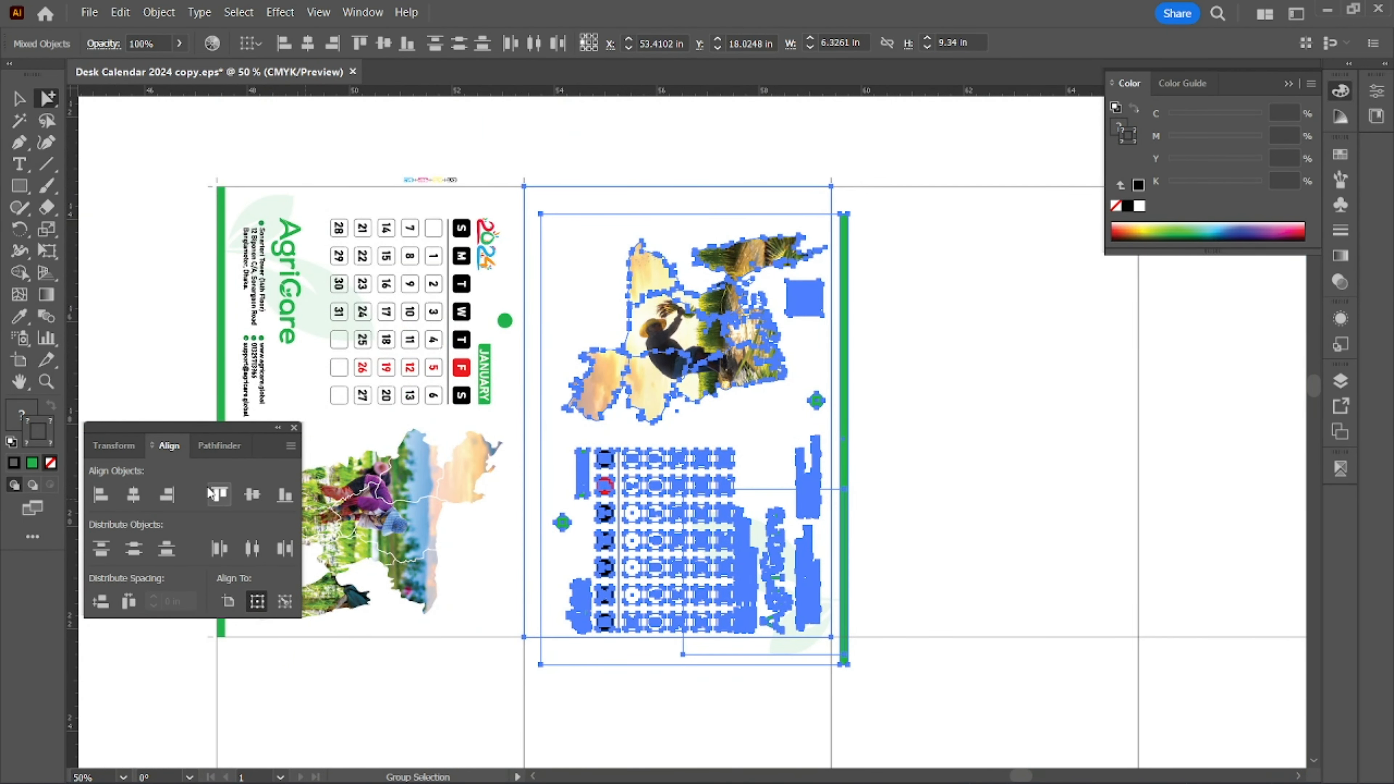
left_click(219, 495)
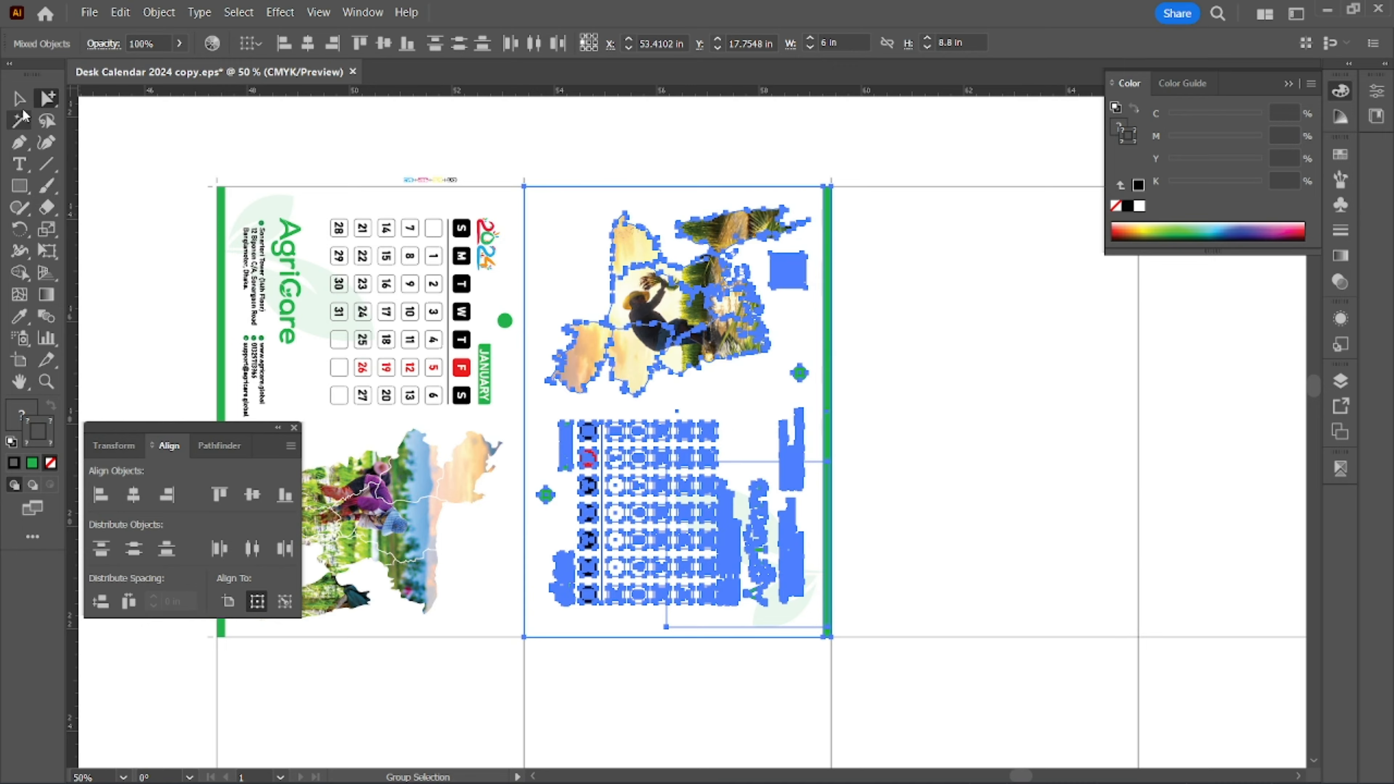
left_click(660, 155)
Move the April page over the Back Side grid's third top-row panel and rotate it 90° clockwise.
scroll(660, 155, "down", 4)
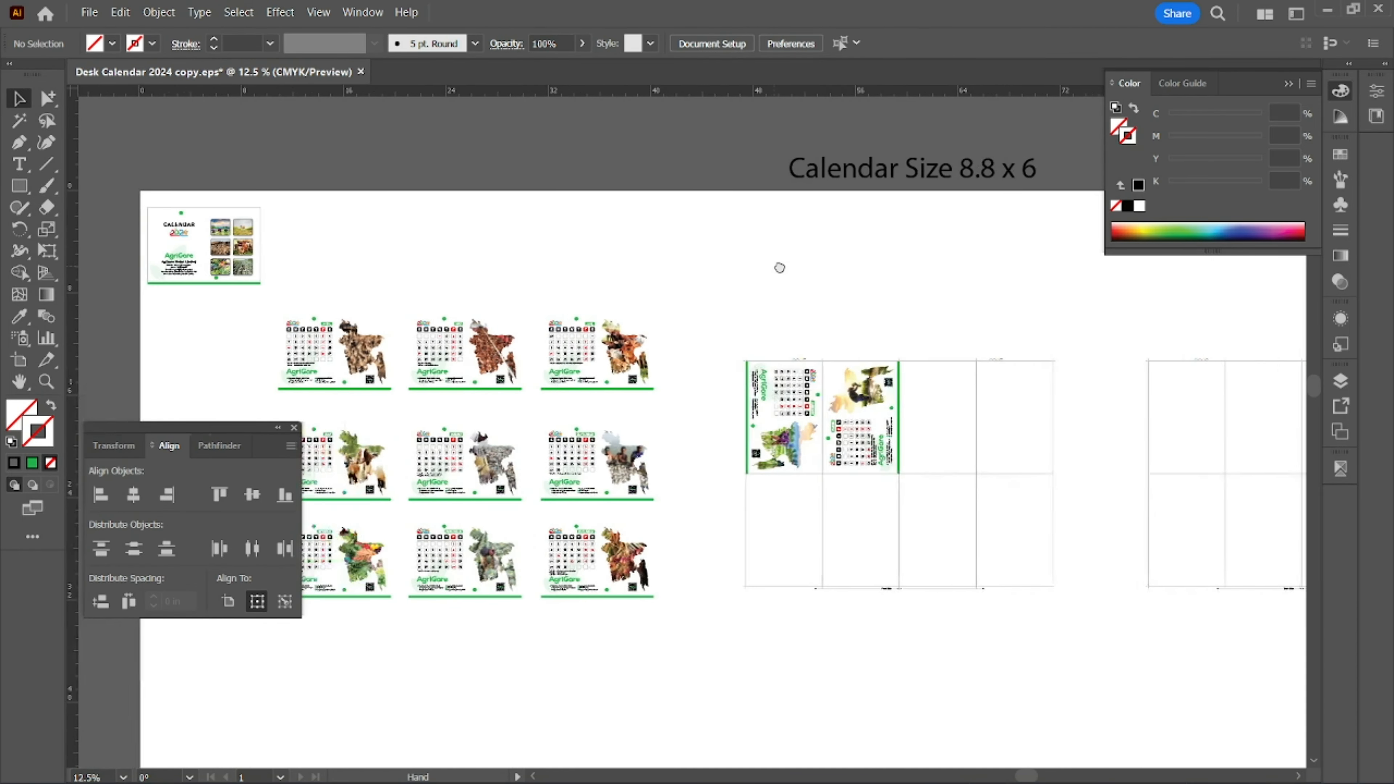
scroll(501, 336, "down", 2)
scroll(610, 370, "up", 5)
scroll(610, 370, "down", 5)
left_click(450, 384)
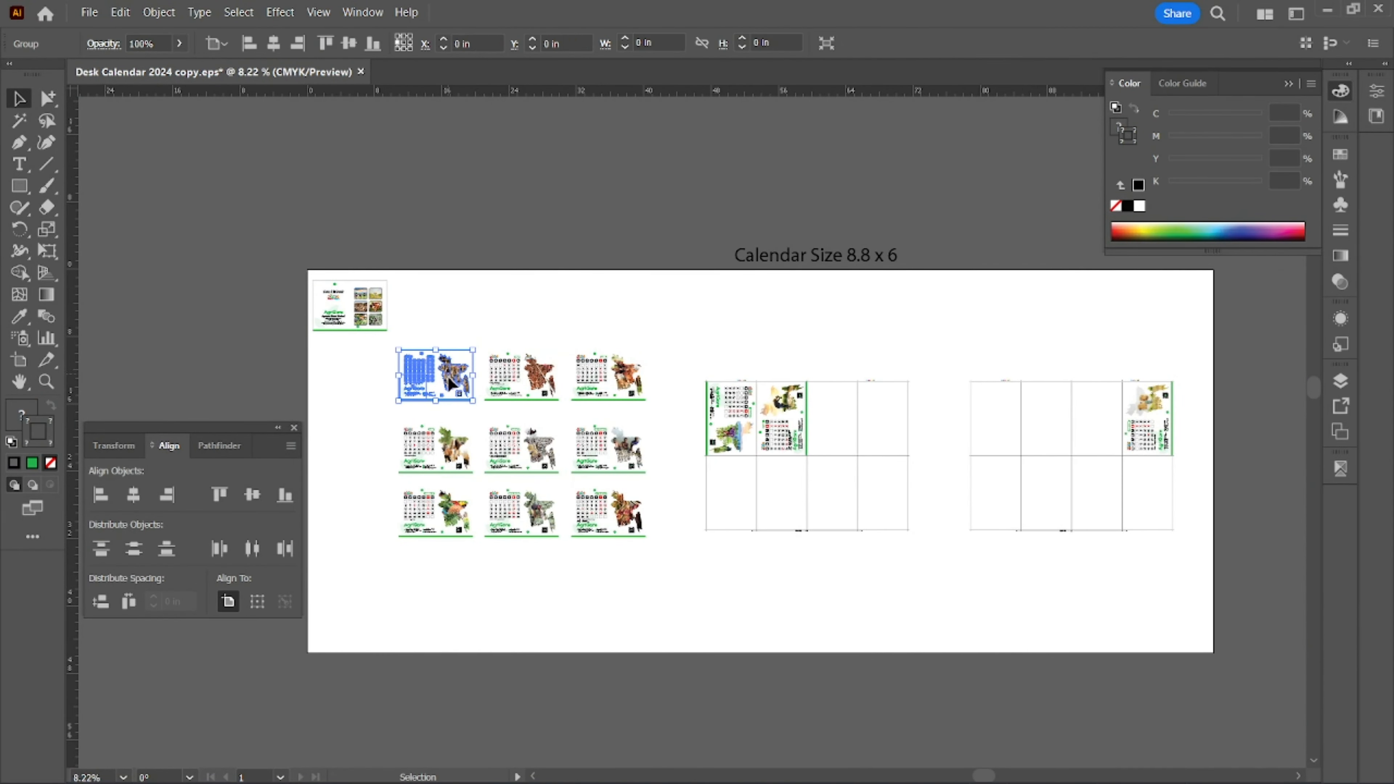
left_click_drag(1084, 440, 1084, 439)
scroll(835, 425, "up", 4)
left_click_drag(824, 329, 905, 461)
Align the April page to the edges of the Back Side grid's third top-row panel.
scroll(906, 461, "up", 3)
key("a")
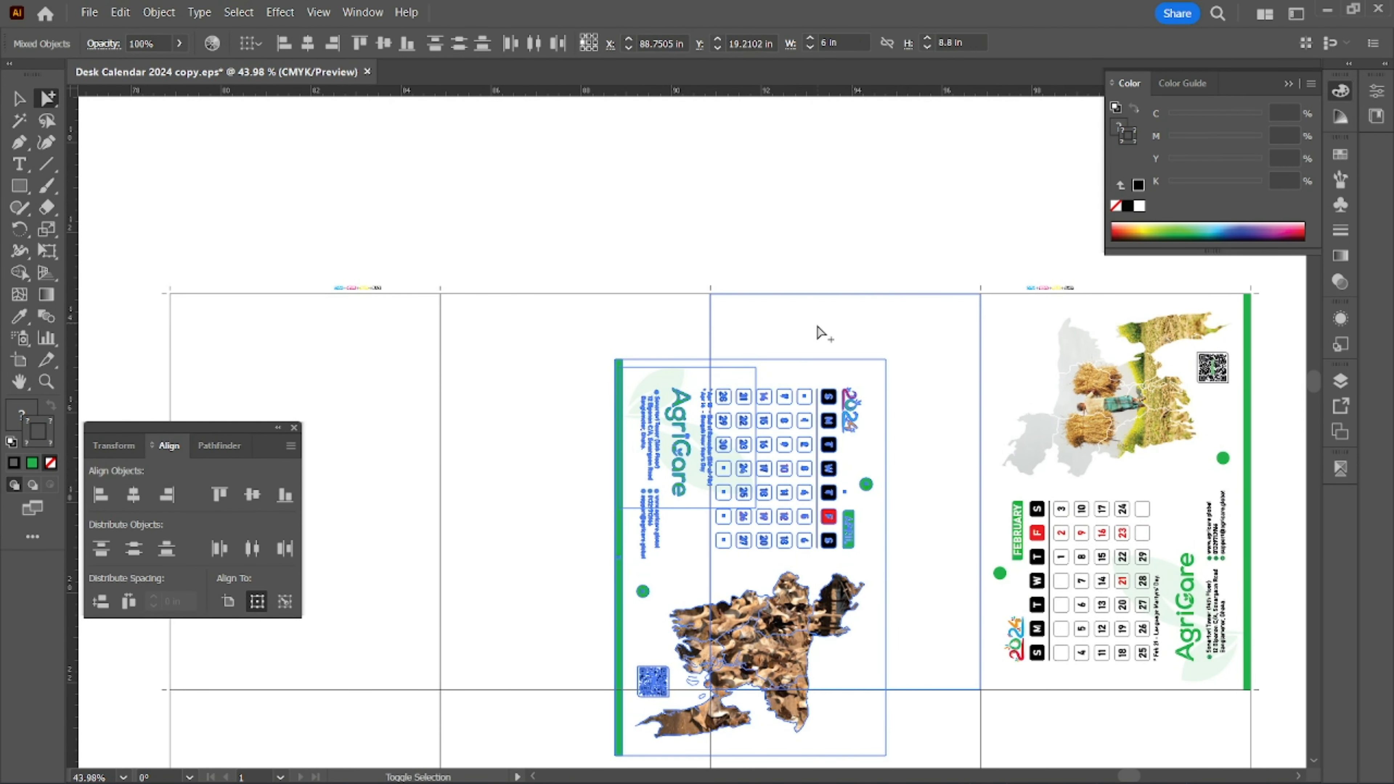
left_click(225, 495)
key("ctrl+shift+a")
scroll(654, 233, "down", 5)
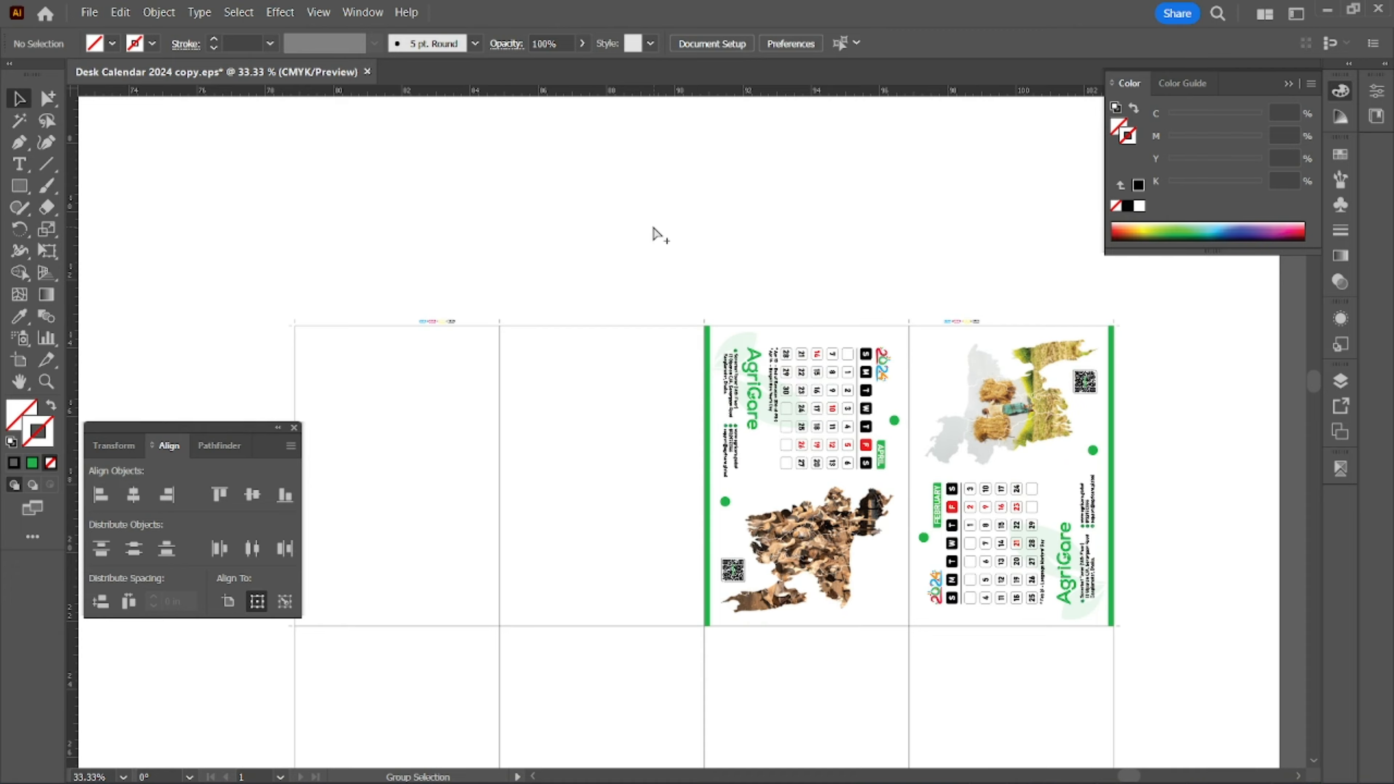
Place the May page, rotated 90° clockwise, on the Front Side grid's third top-row panel and align it to the panel's edges.
left_click_drag(626, 327, 762, 327)
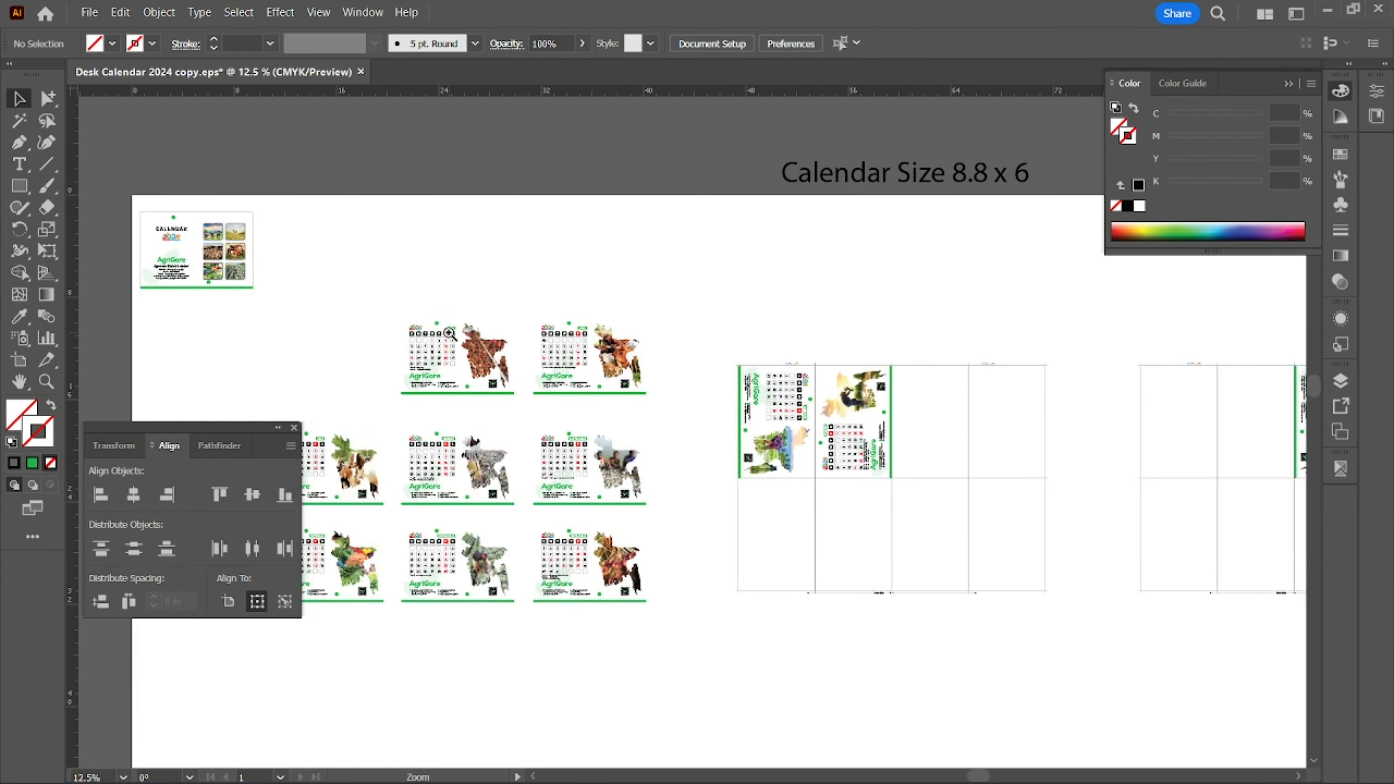
scroll(804, 478, "up", 6)
scroll(804, 478, "down", 5)
scroll(659, 440, "up", 4)
left_click_drag(219, 511, 521, 439)
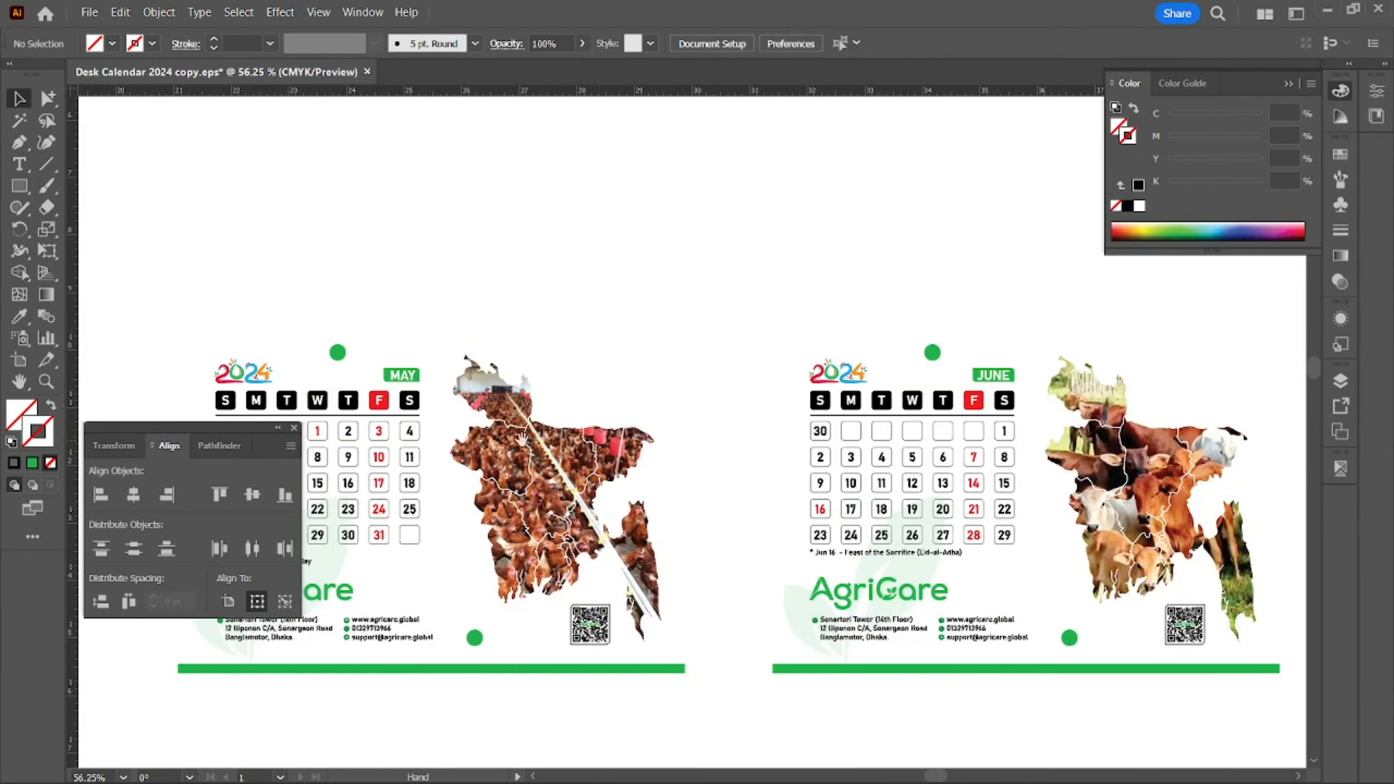
scroll(790, 464, "down", 5)
left_click_drag(316, 381, 903, 590)
left_click(895, 407, "shift")
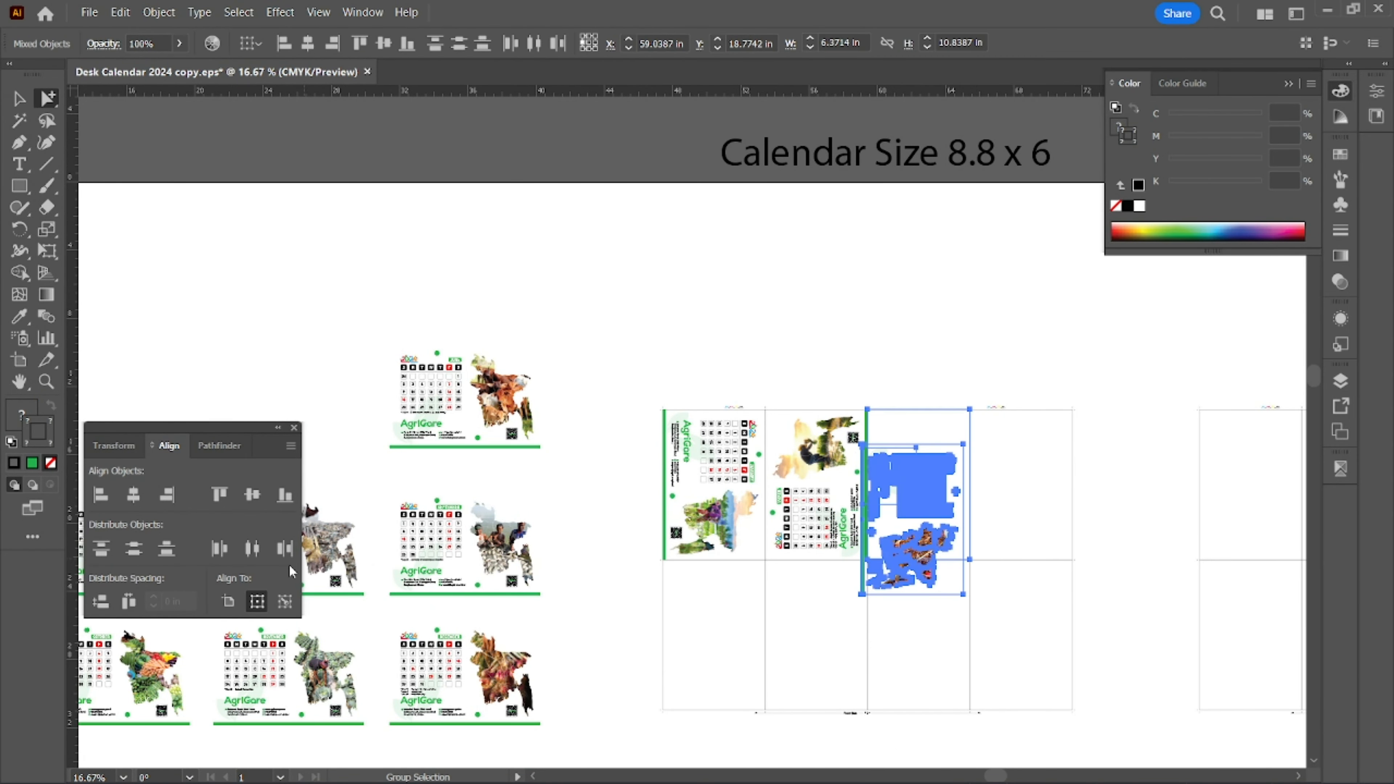
left_click(226, 497)
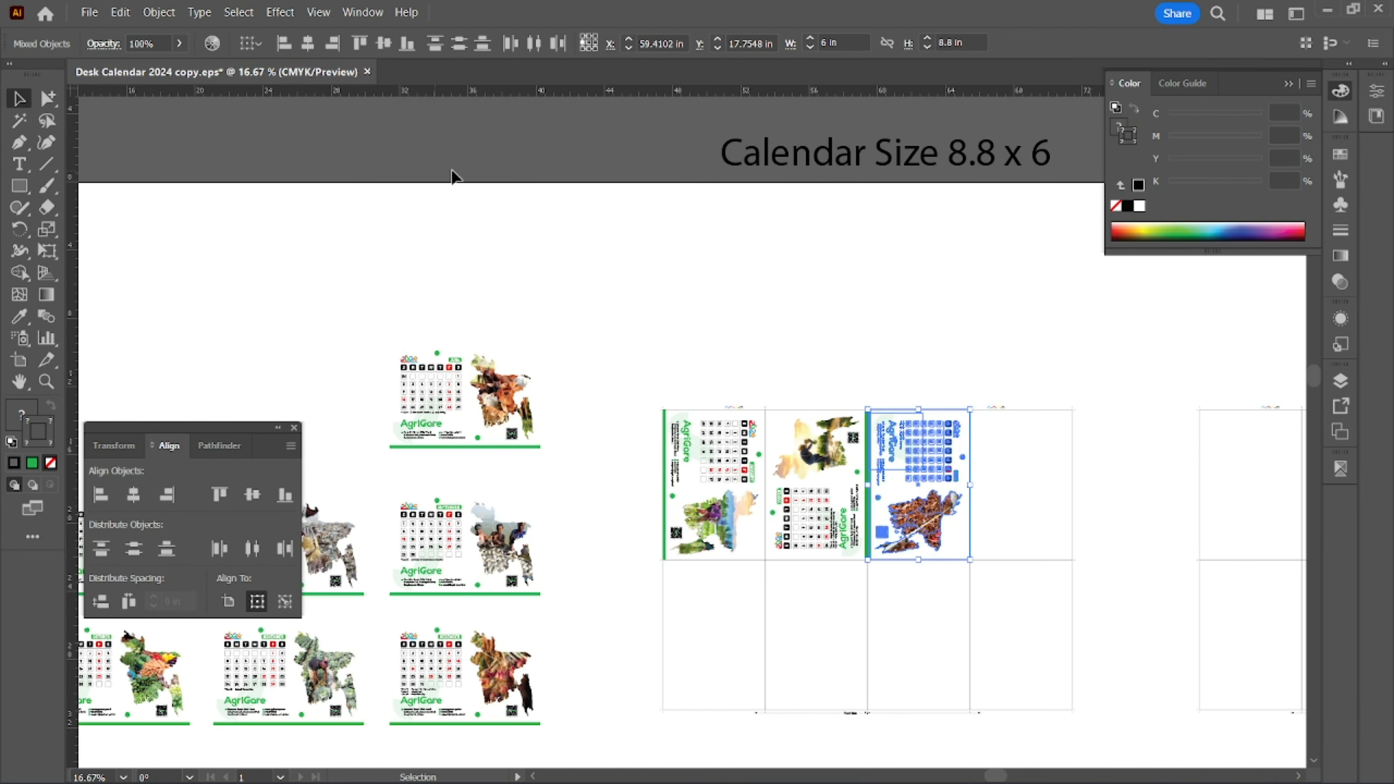
Move the June page over the Back Side grid's second top-row panel and rotate it 90° counterclockwise.
left_click_drag(451, 176, 240, 168)
left_click_drag(232, 365, 1083, 497)
scroll(1034, 434, "up", 3)
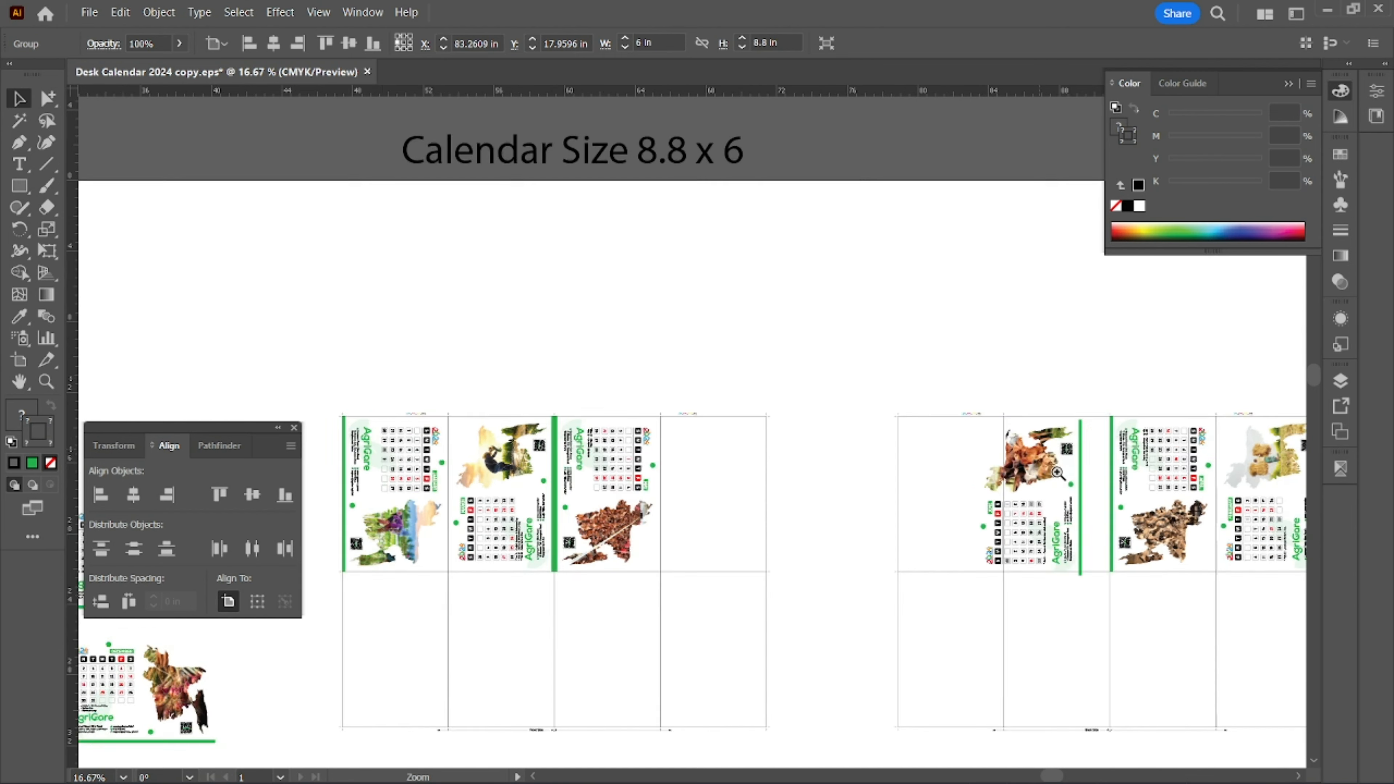
Align the June page to the top and right edges of the Back Side grid's second top-row panel.
left_click(1135, 410, "shift")
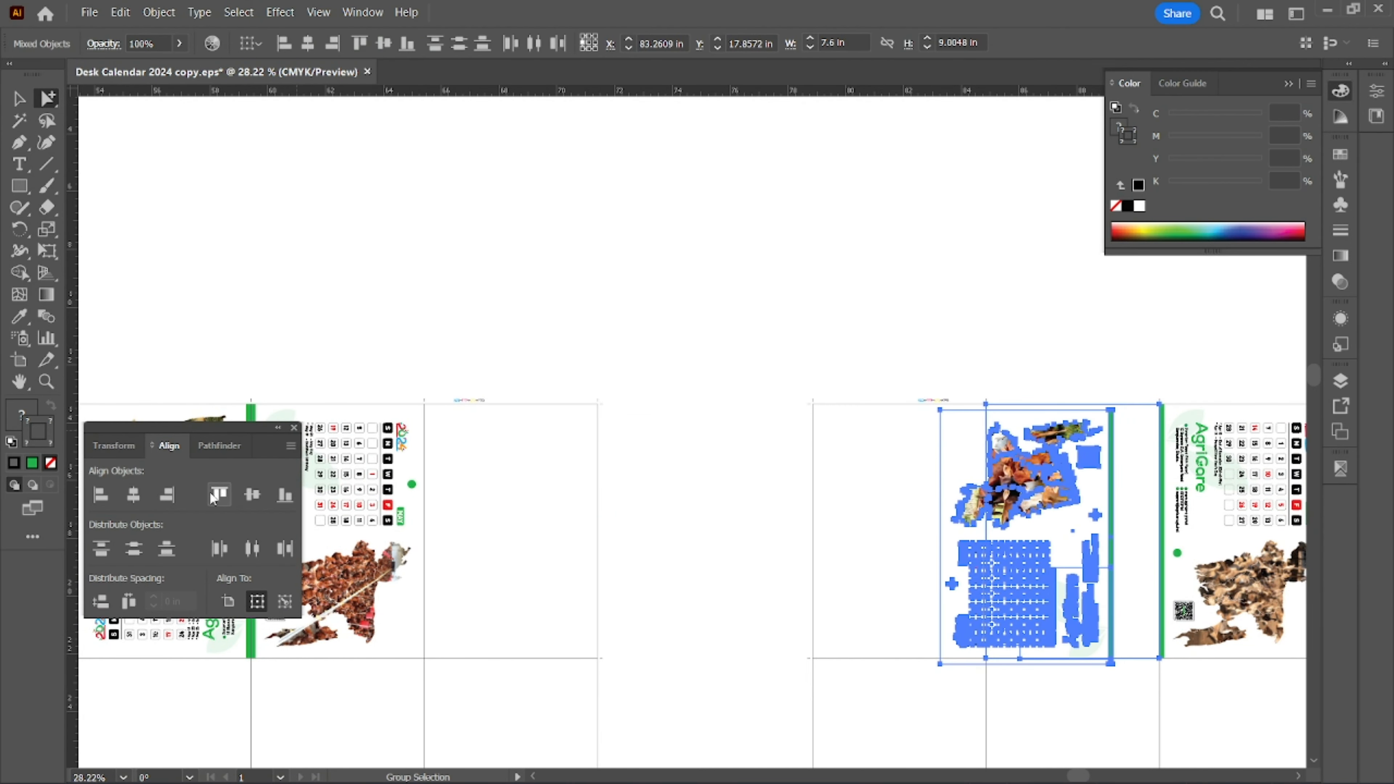
left_click(220, 495)
left_click(166, 495)
left_click(709, 264)
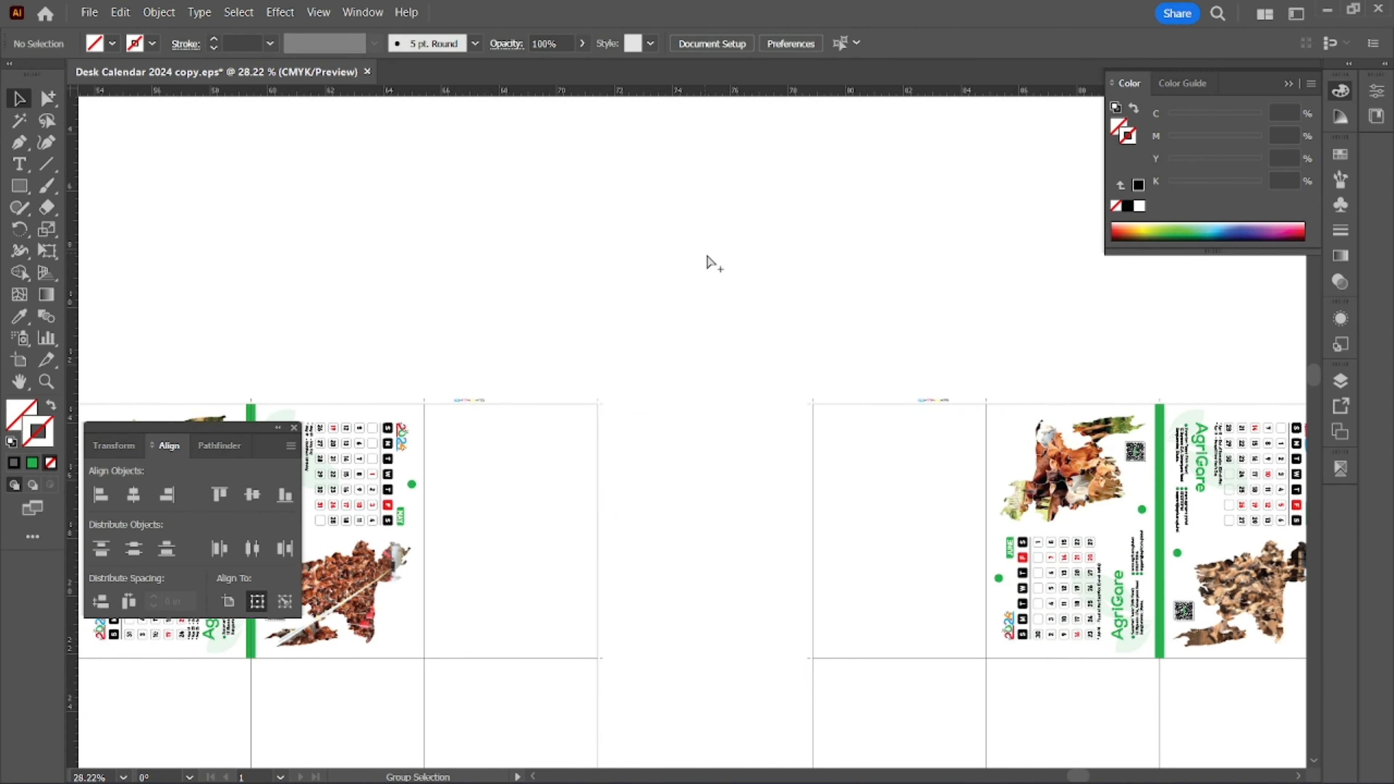
Move the July page to the Front Side grid's fourth top-row panel and rotate it 90° counterclockwise.
scroll(956, 398, "down", 4)
scroll(840, 409, "down", 1)
left_click_drag(872, 436, 921, 456)
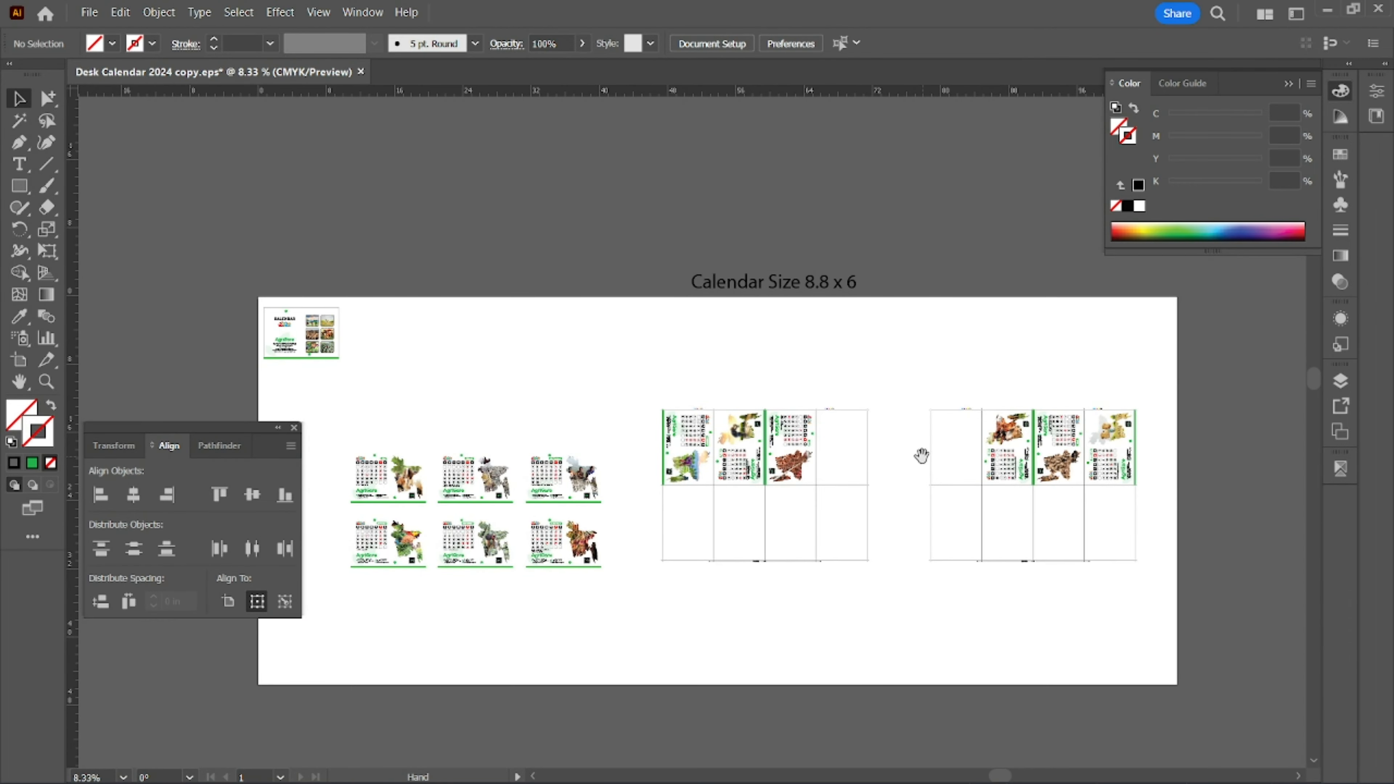
scroll(369, 467, "up", 5)
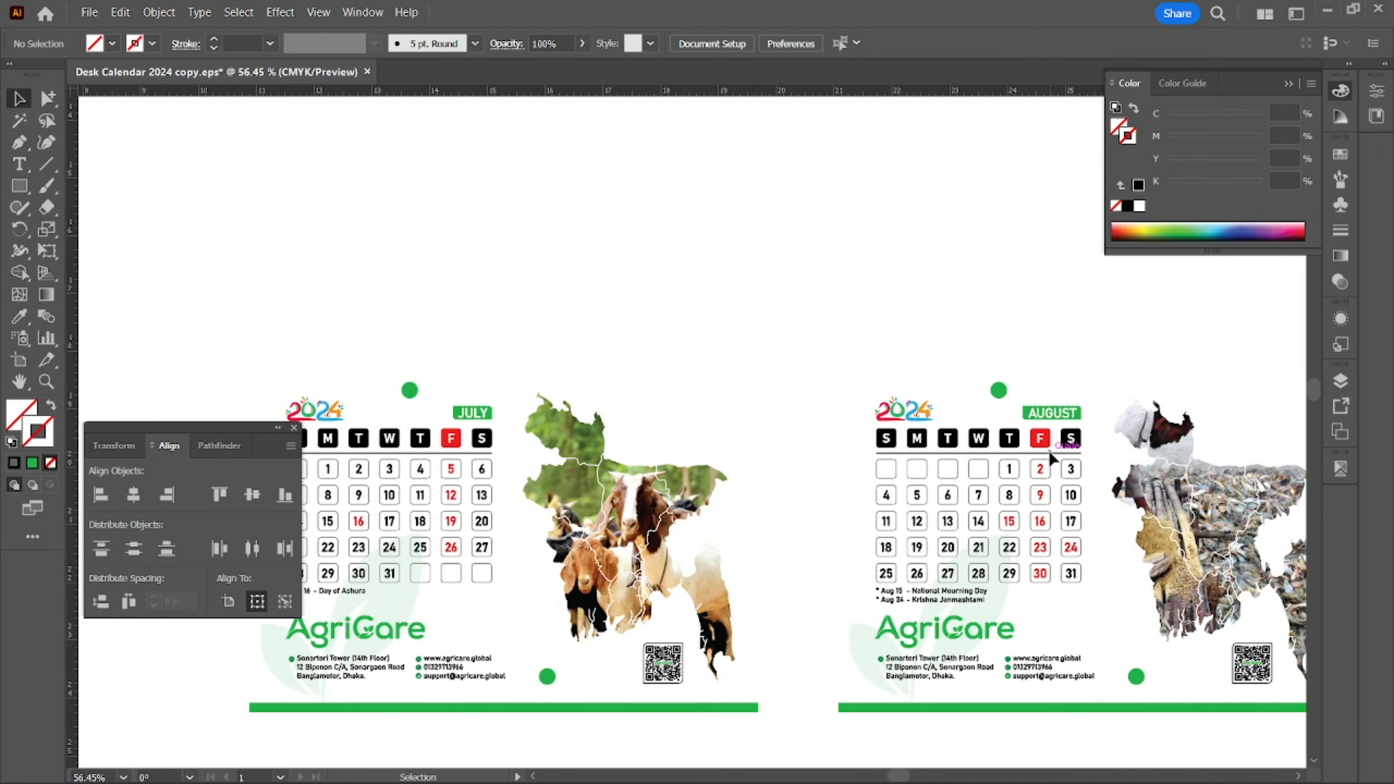
scroll(1050, 459, "down", 5)
scroll(713, 428, "right", 3)
left_click(393, 425)
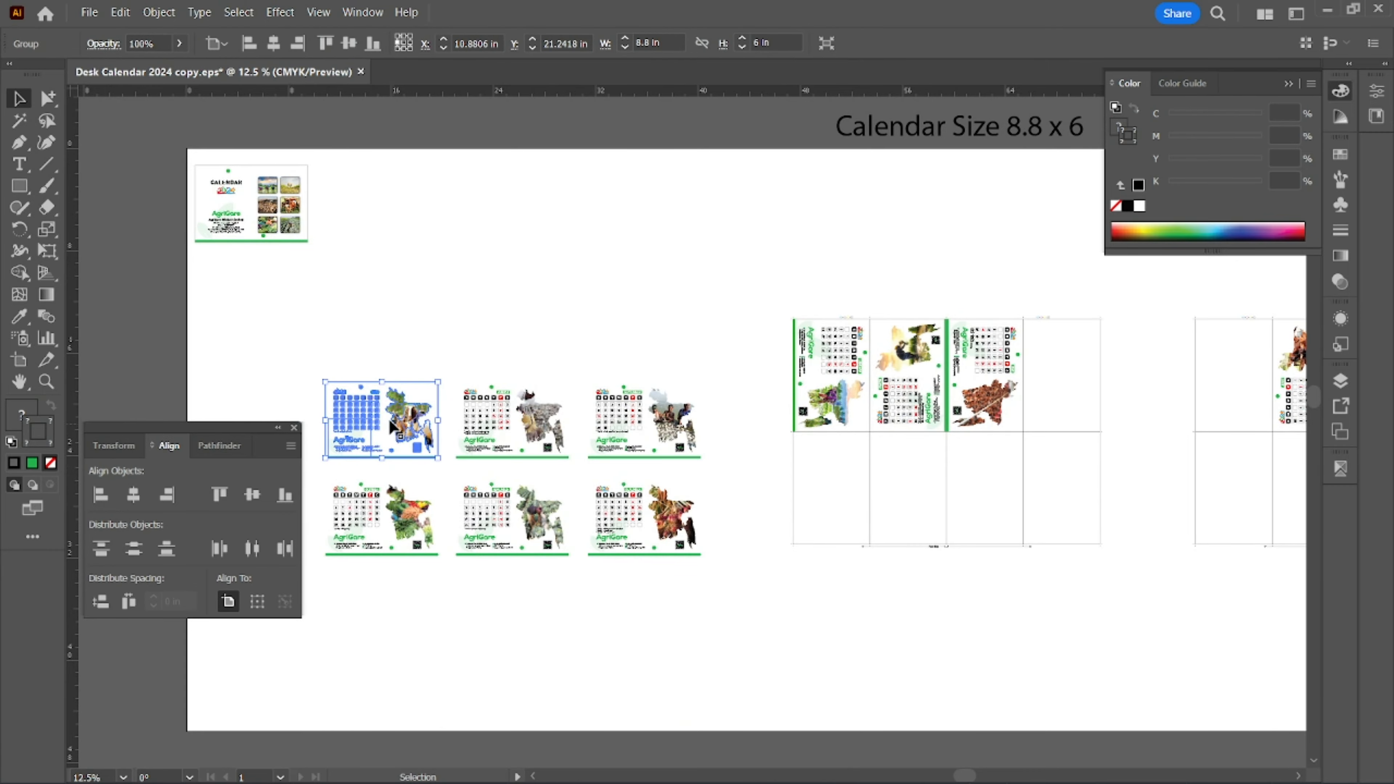
left_click_drag(394, 425, 1104, 406)
scroll(1104, 406, "up", 3)
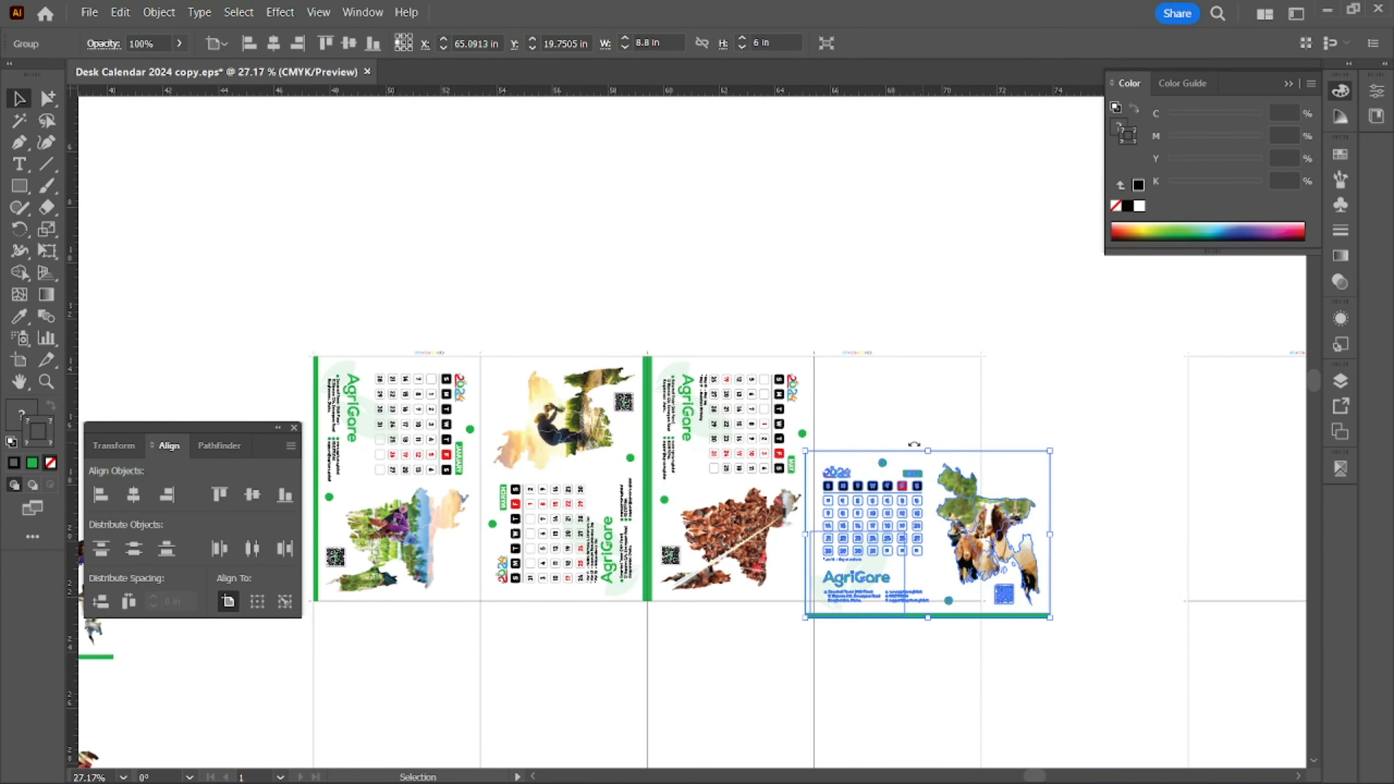
left_click_drag(913, 444, 837, 530)
Align the July page to the edges of the Front Side grid's fourth top-row panel.
scroll(830, 381, "up", 3)
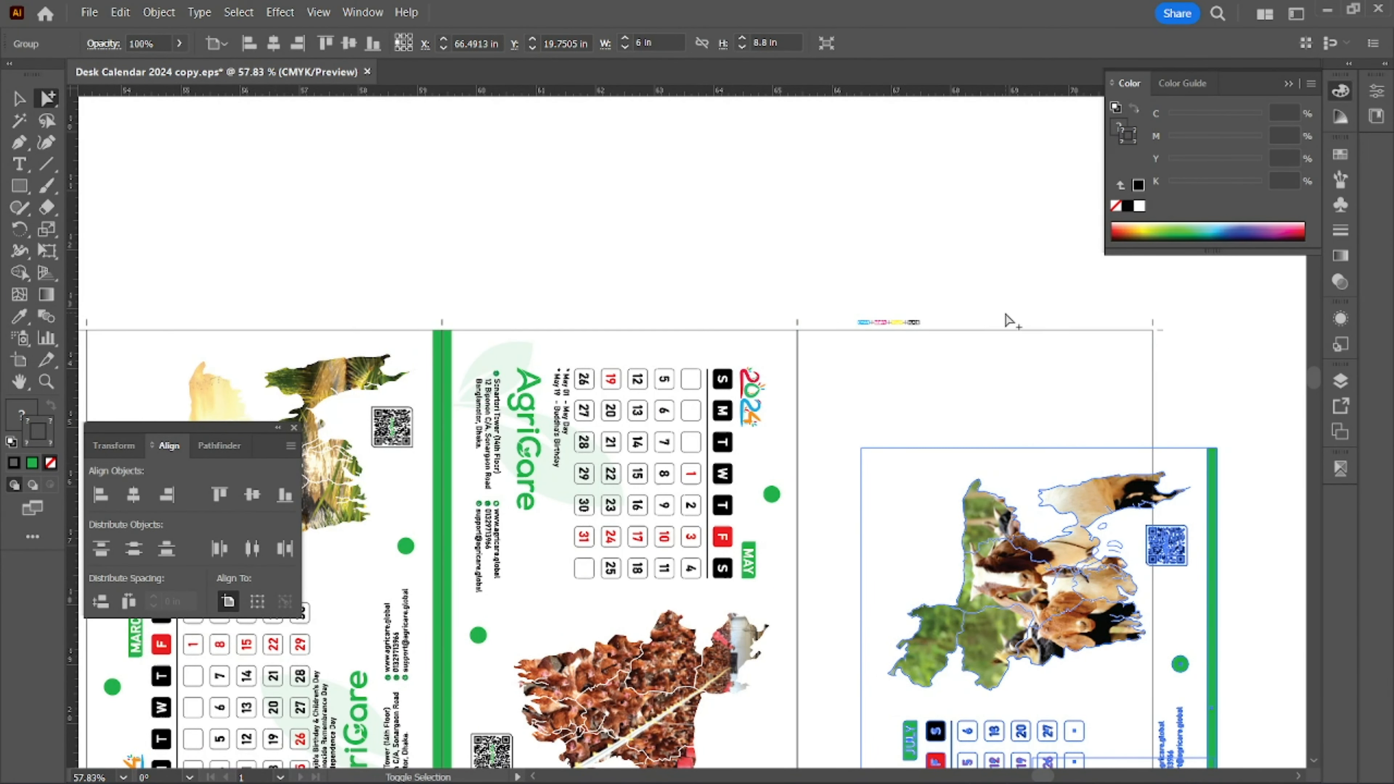
left_click_drag(1043, 576, 979, 459)
left_click(587, 250)
Move the August page over the Back Side grid's first top-row panel and rotate it 90° clockwise.
key("ctrl+minus")
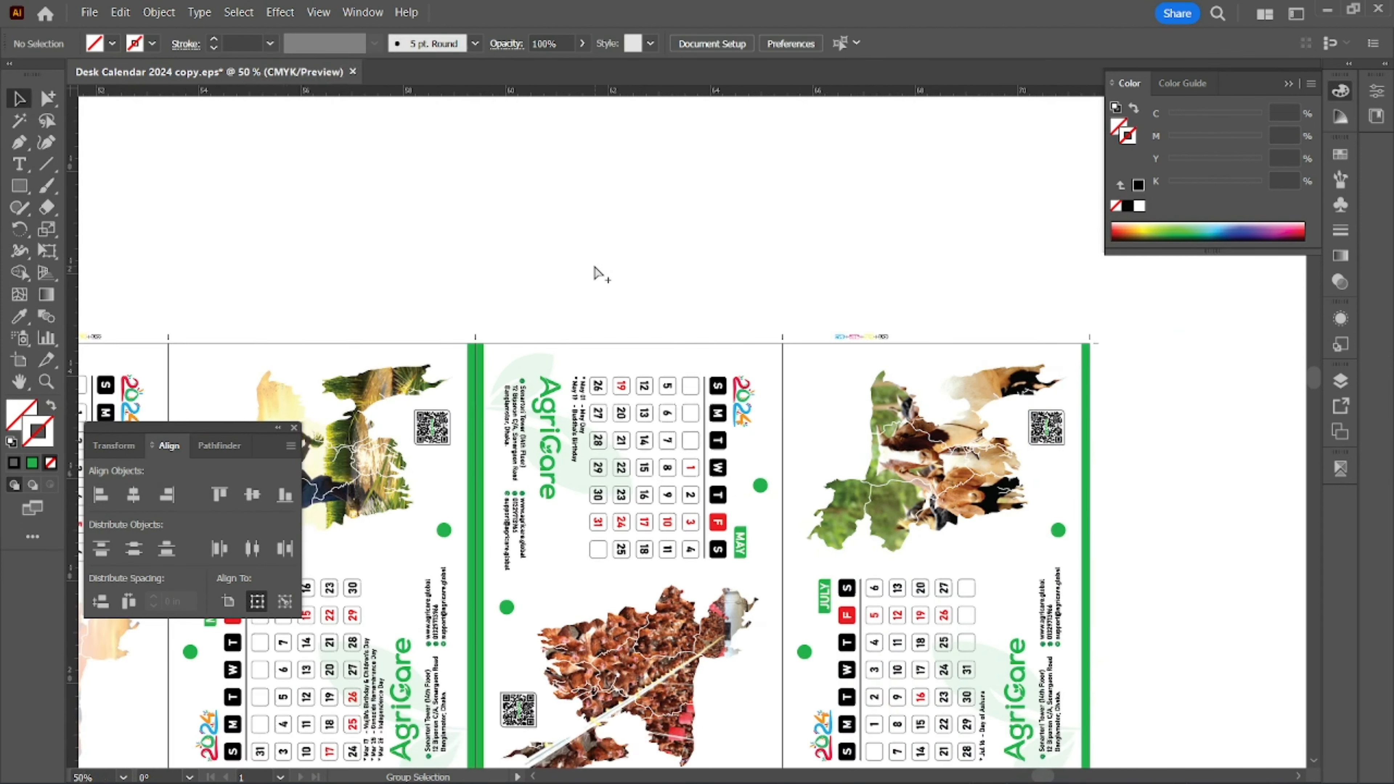
scroll(595, 273, "down", 5)
left_click_drag(453, 442, 734, 506)
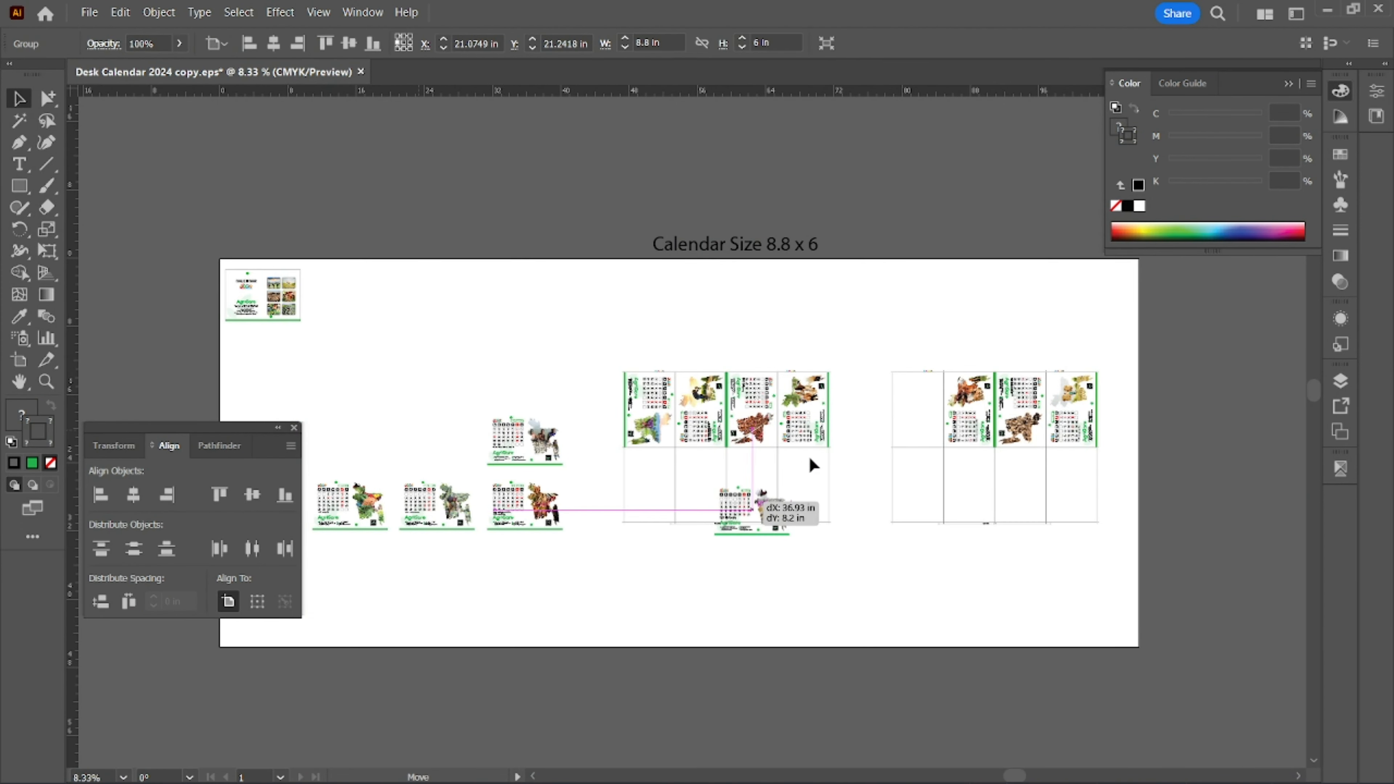
left_click_drag(856, 389, 857, 389)
scroll(856, 389, "up", 4)
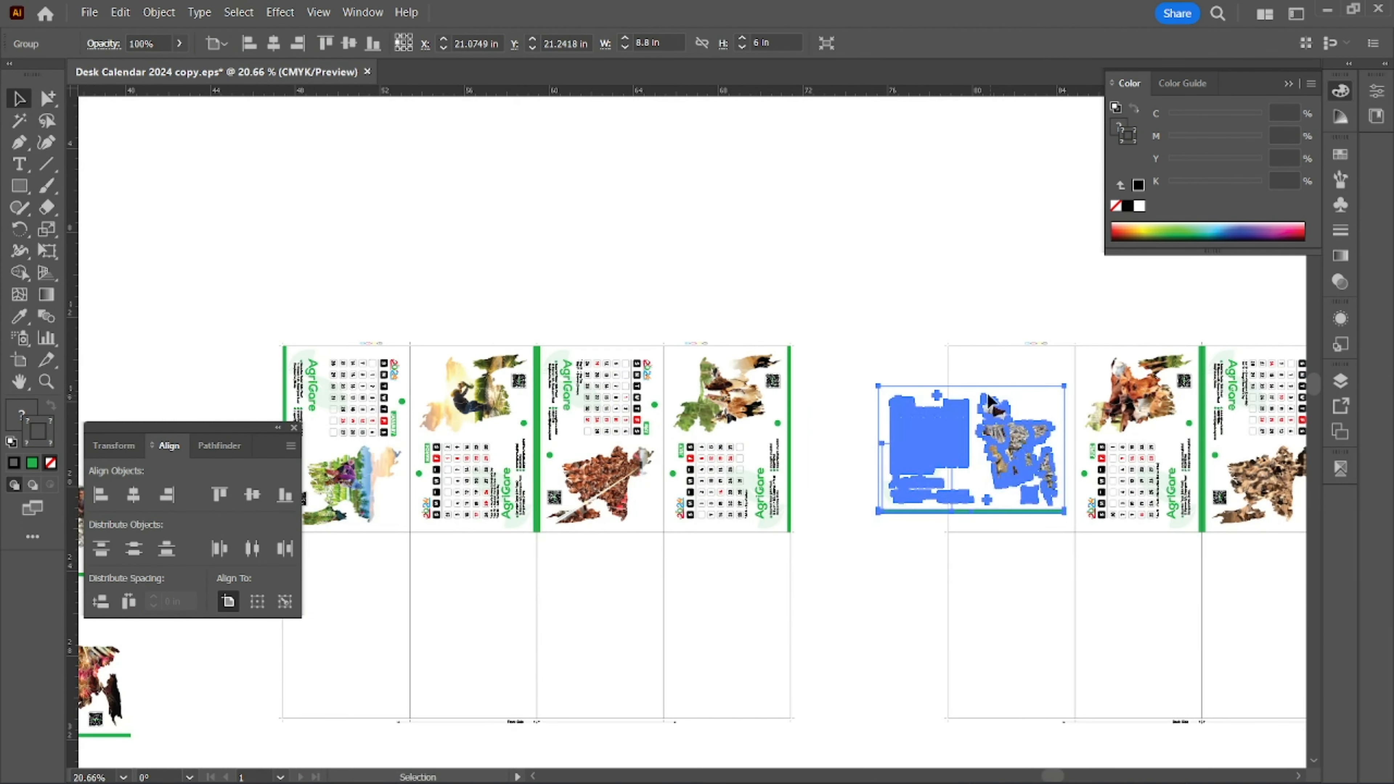
left_click(964, 373)
left_click(965, 387)
left_click_drag(965, 382, 1036, 448)
Align the August page to the edges of the Back Side grid's first top-row panel.
left_click_drag(956, 347, 901, 366)
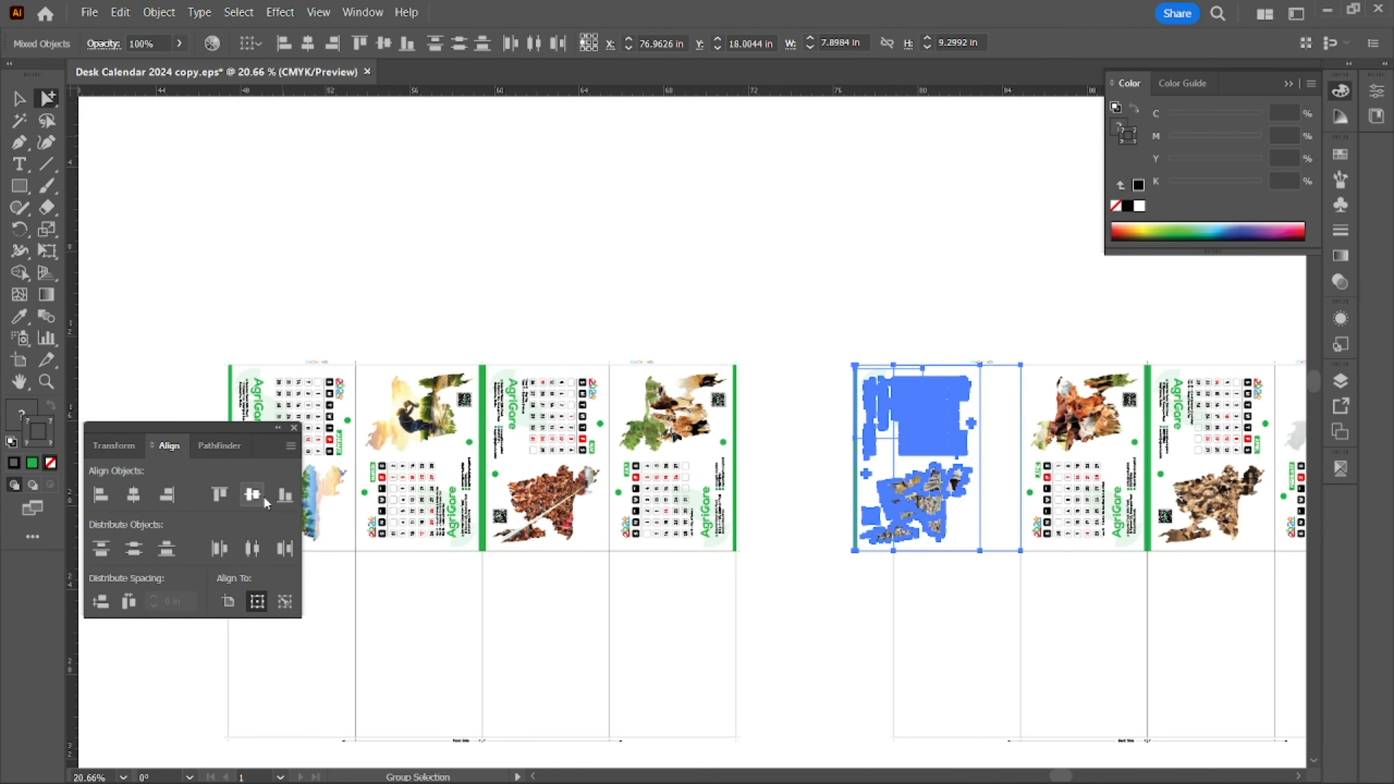
left_click_drag(922, 418, 961, 407)
key("v")
left_click(609, 266)
Move the September page over the Front Side grid's first bottom-row panel.
left_click_drag(487, 420, 819, 376)
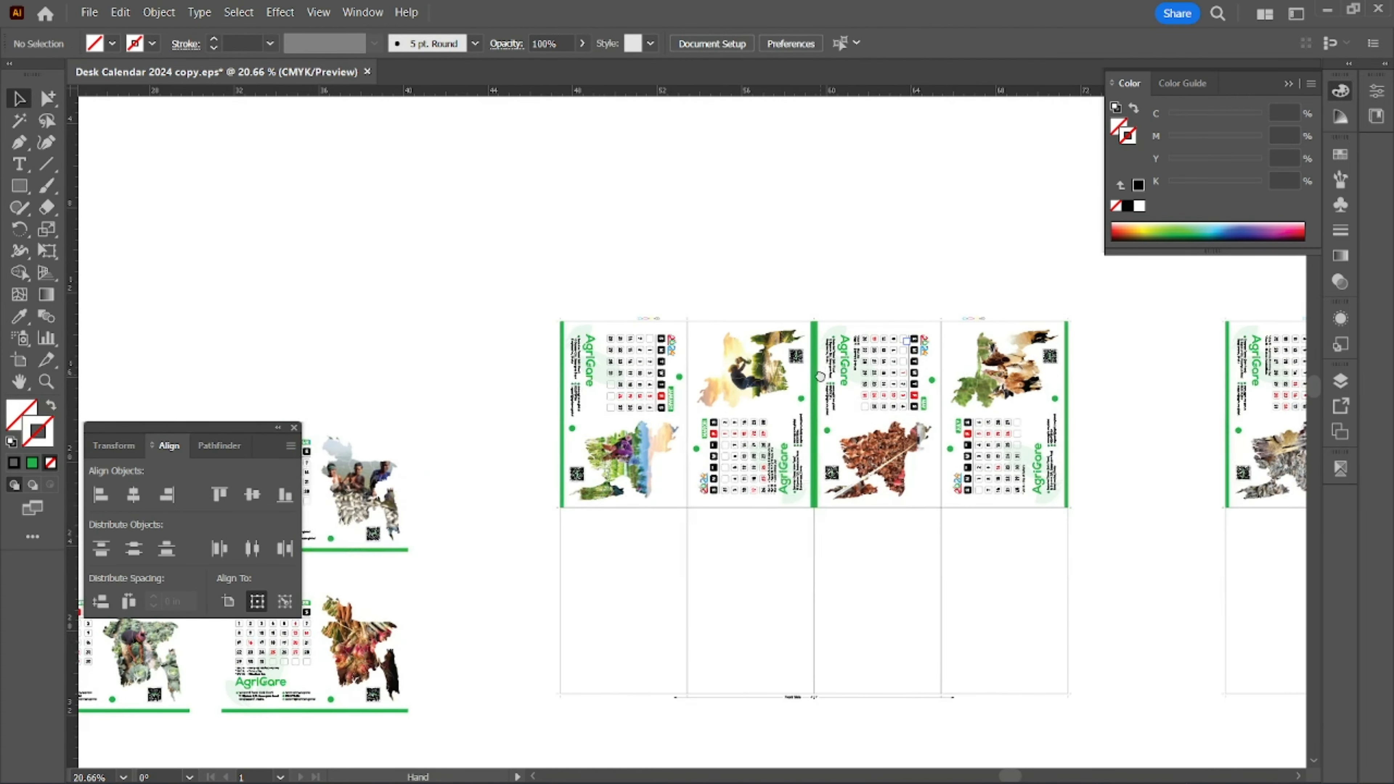
left_click_drag(772, 470, 860, 407)
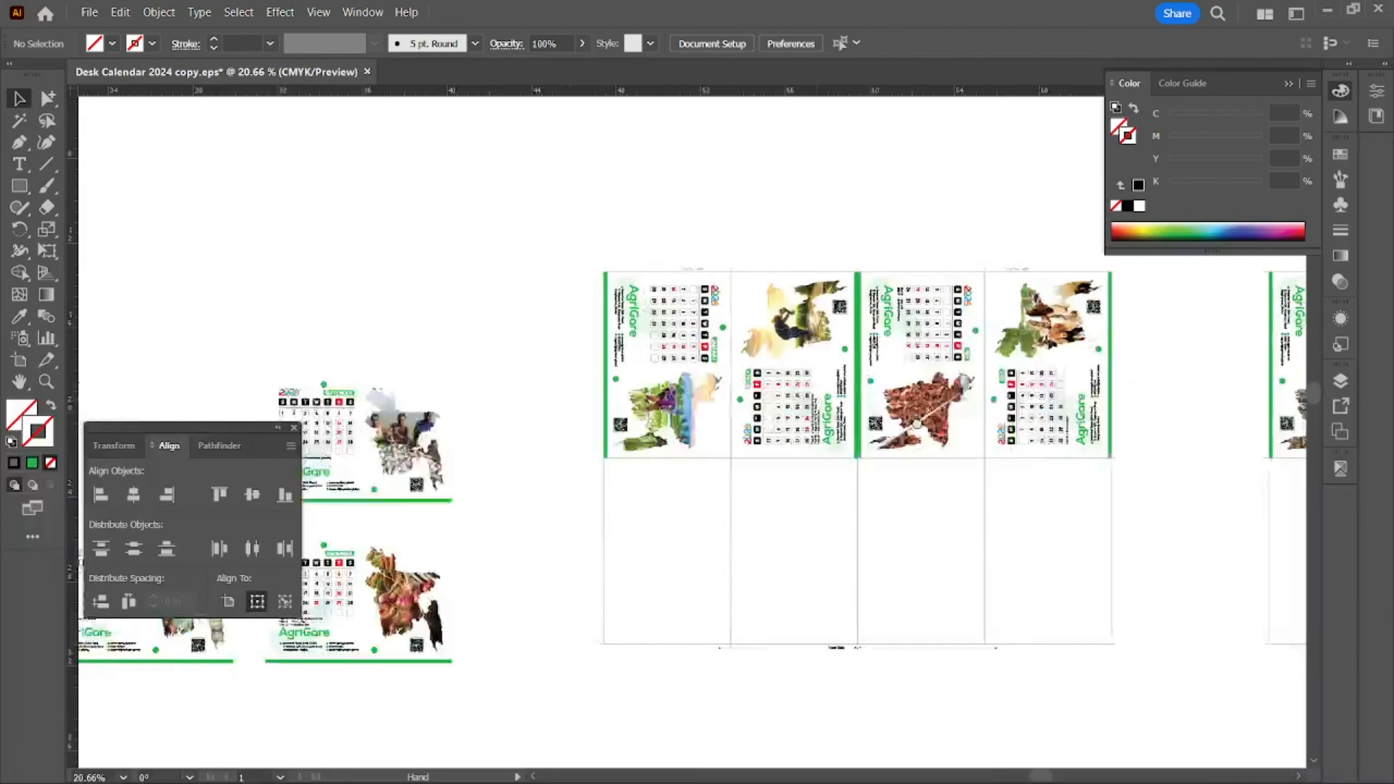
left_click_drag(439, 469, 829, 448)
scroll(681, 337, "up", 5)
left_click_drag(544, 556, 246, 538)
scroll(701, 483, "down", 4)
left_click_drag(700, 483, 638, 451)
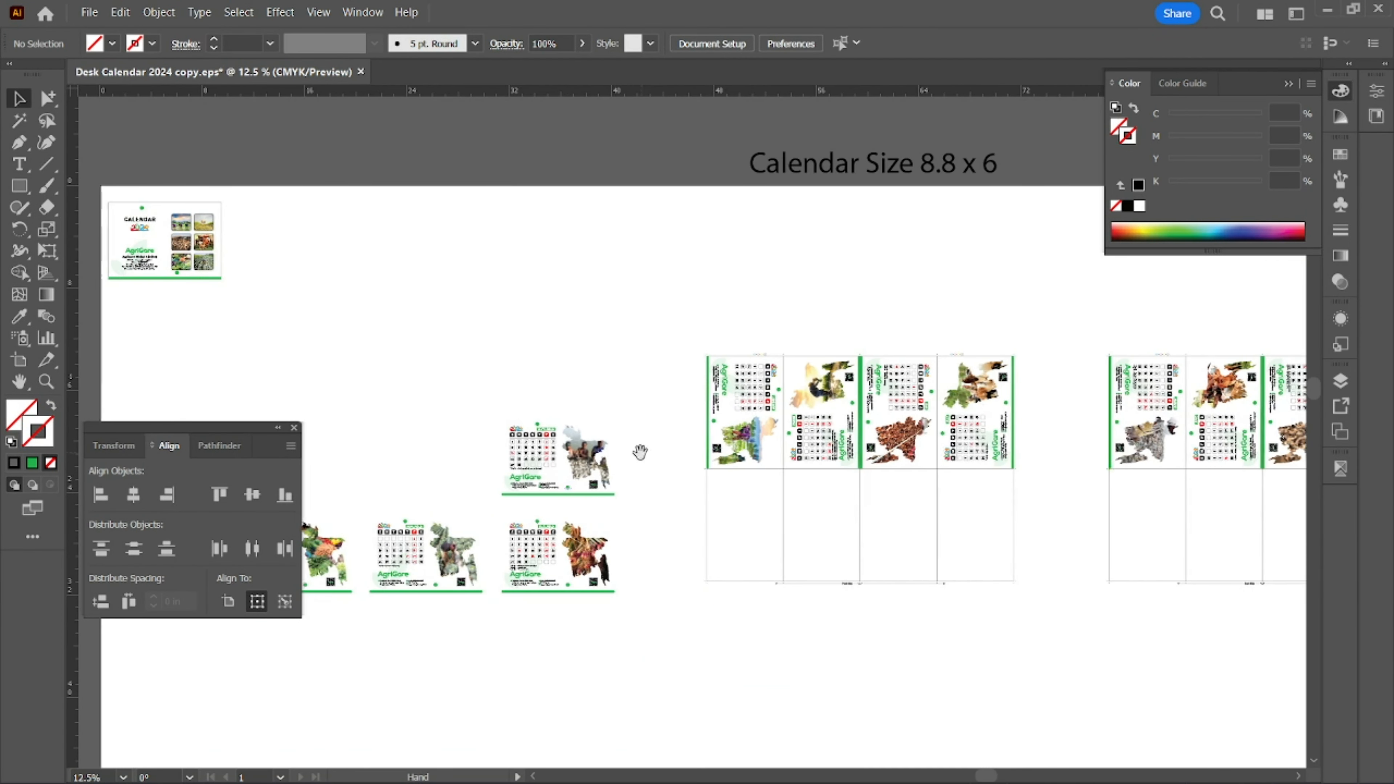
left_click(526, 447)
left_click_drag(527, 447, 714, 519)
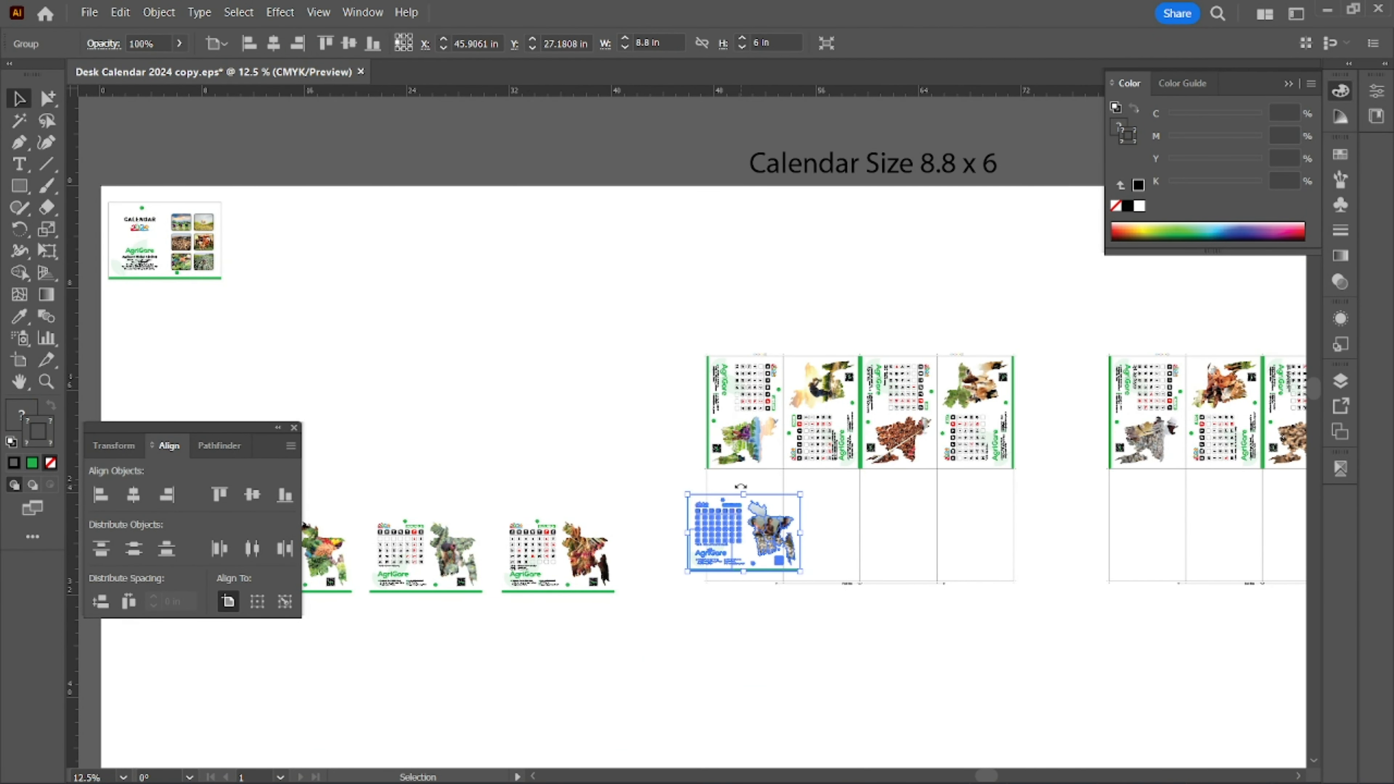
Rotate the September page 90° clockwise and align it to the top and right edges of its Front Side panel.
key("ctrl+1")
left_click_drag(683, 464, 81, 61)
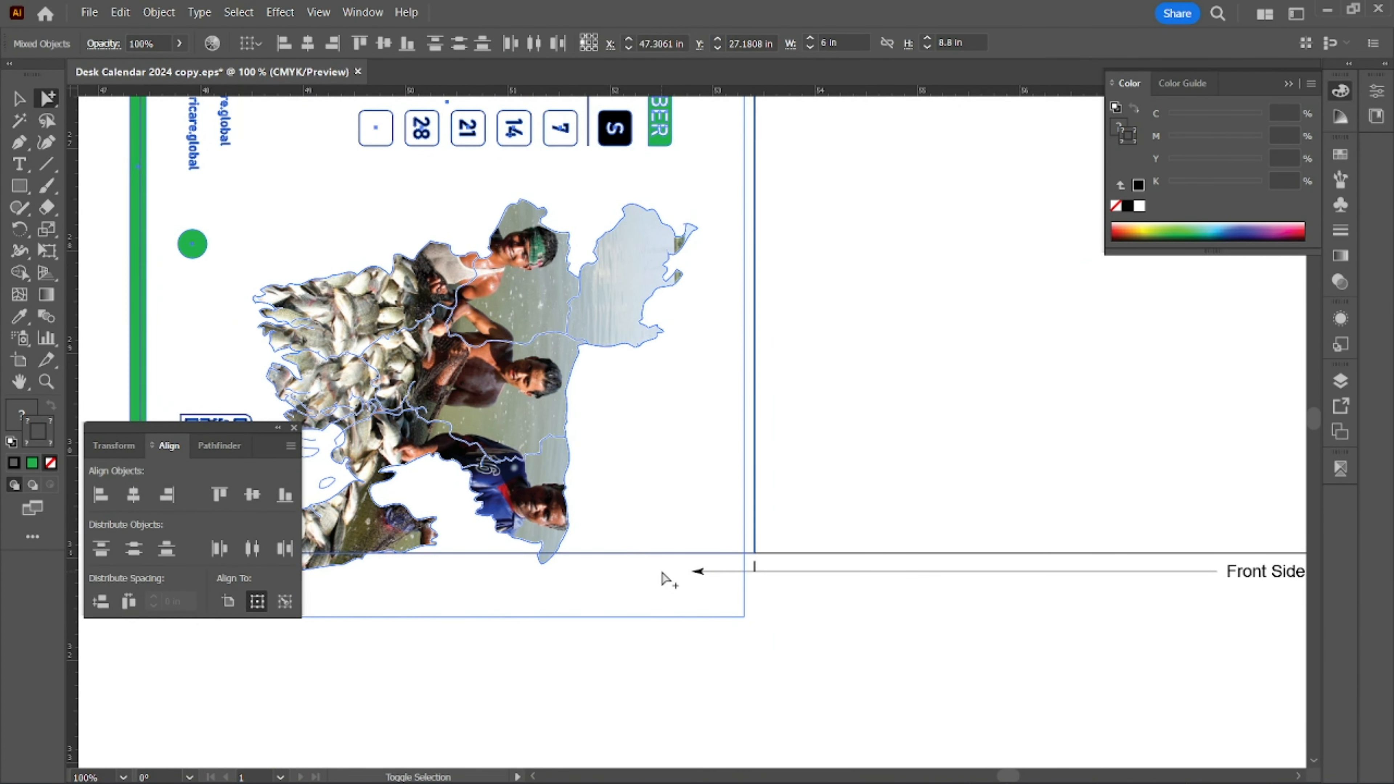
left_click(227, 503)
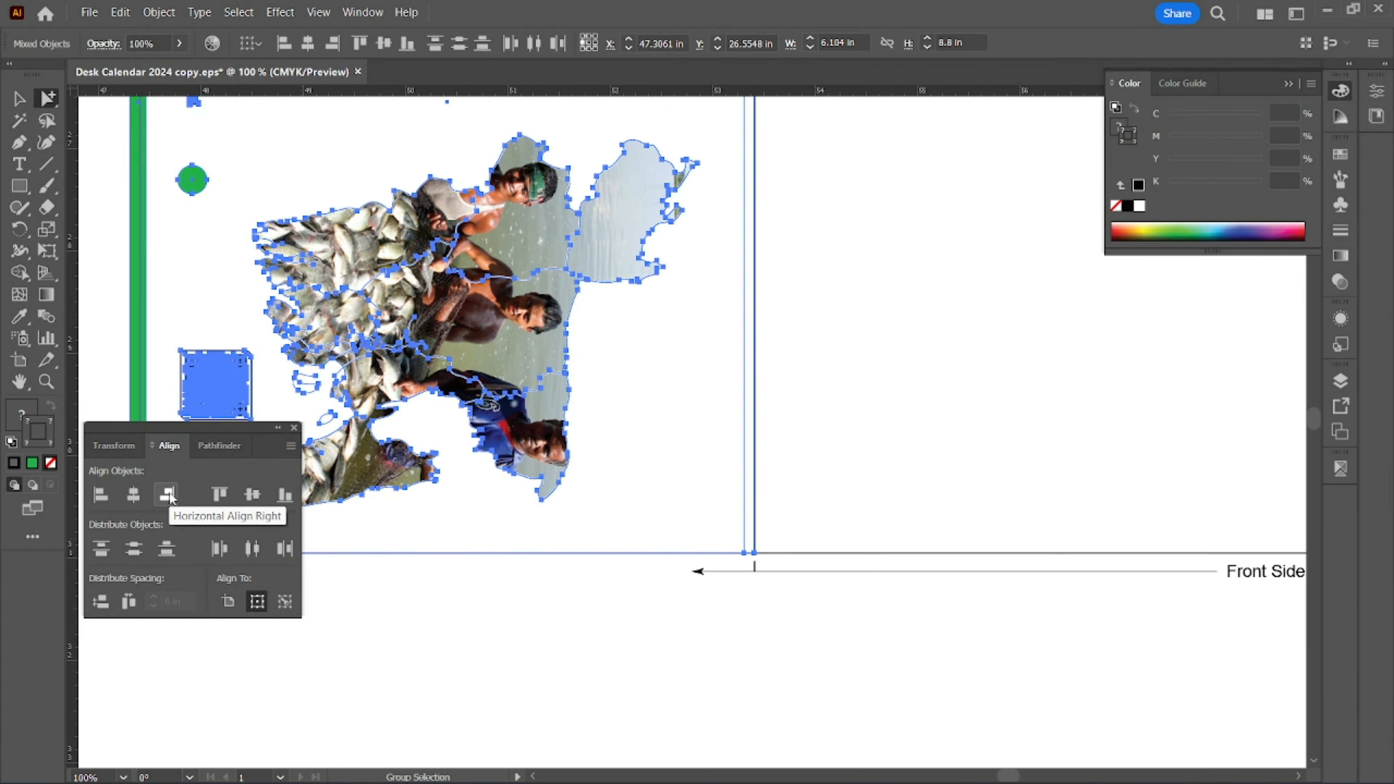
left_click(985, 457)
Move the October page over the Back Side grid's fourth bottom-row panel and rotate it 90° counterclockwise.
scroll(985, 457, "down", 5)
left_click_drag(986, 457, 710, 447)
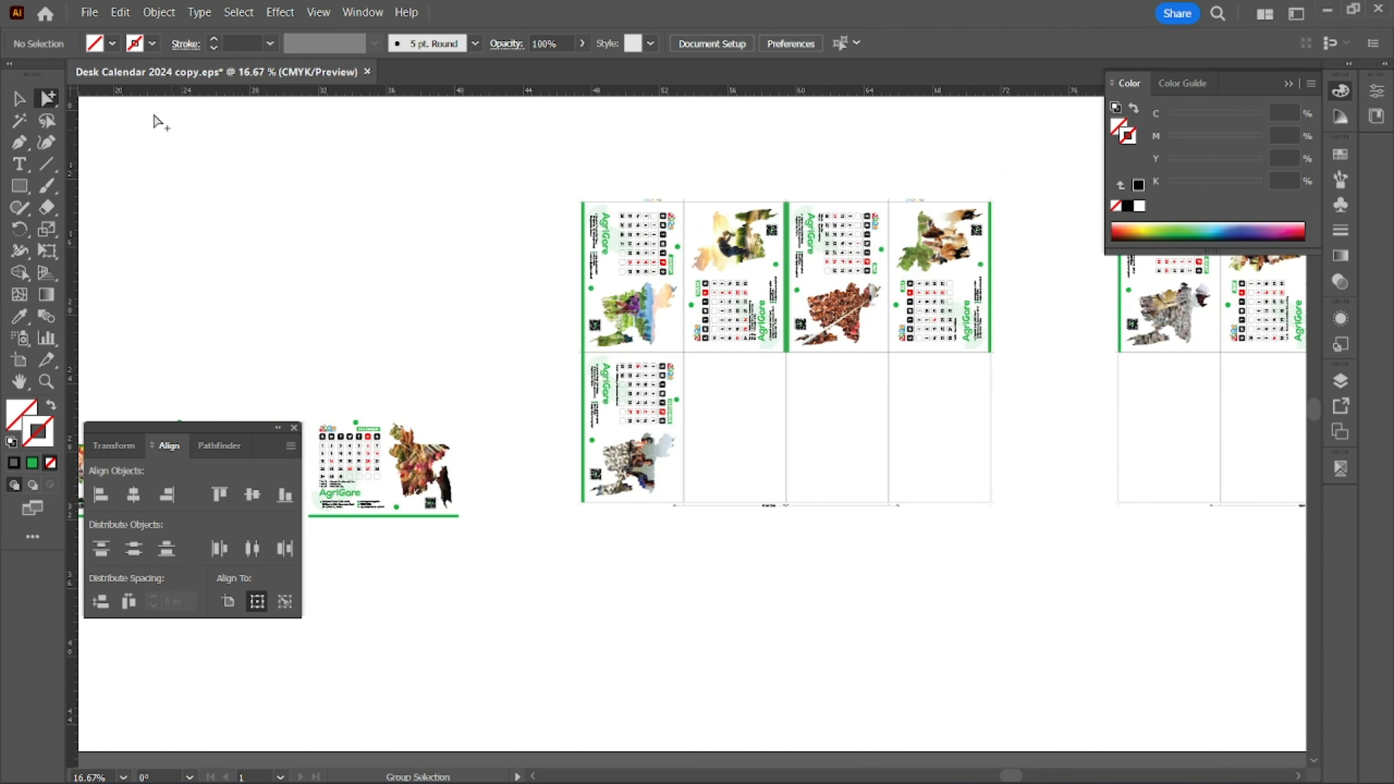
key("ctrl+minus")
left_click_drag(545, 398, 593, 398)
left_click(423, 456)
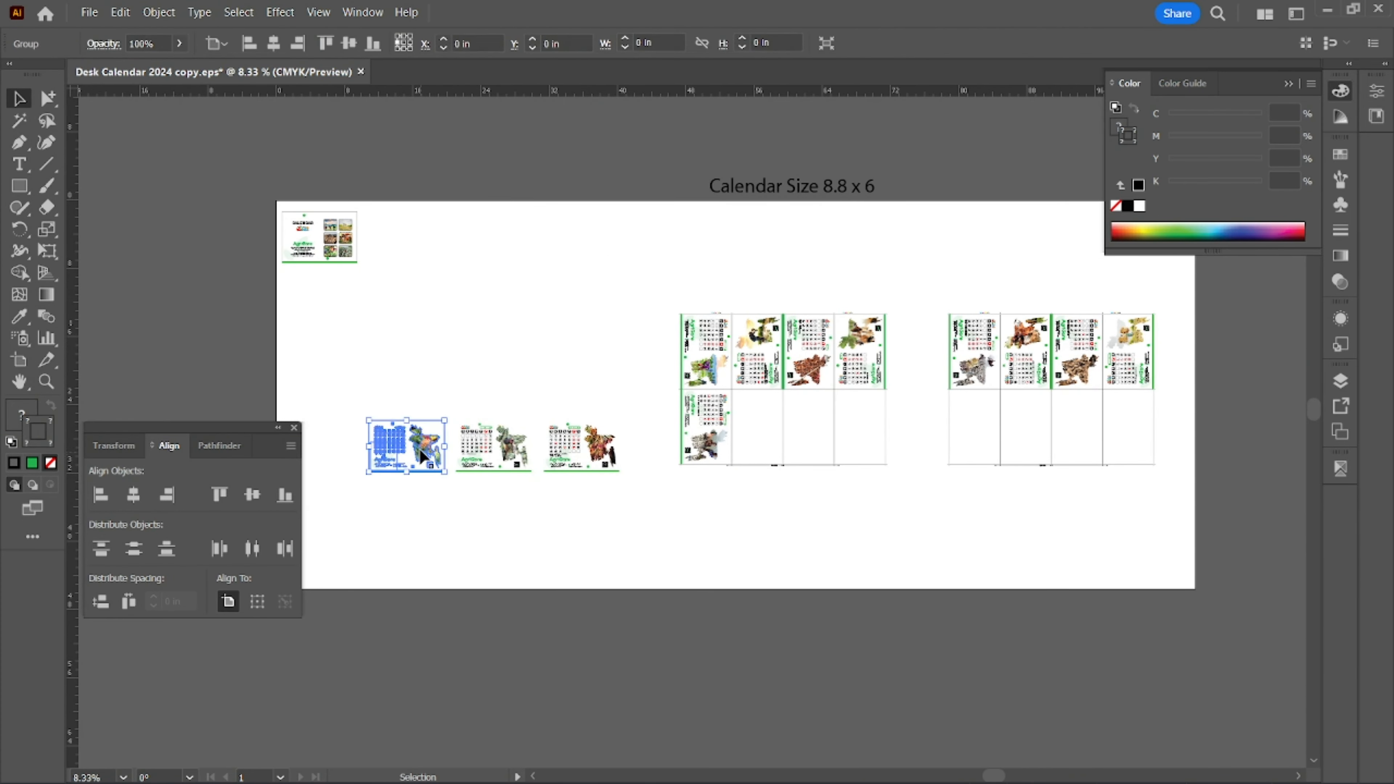
left_click_drag(1147, 431, 982, 453)
scroll(985, 439, "up", 2)
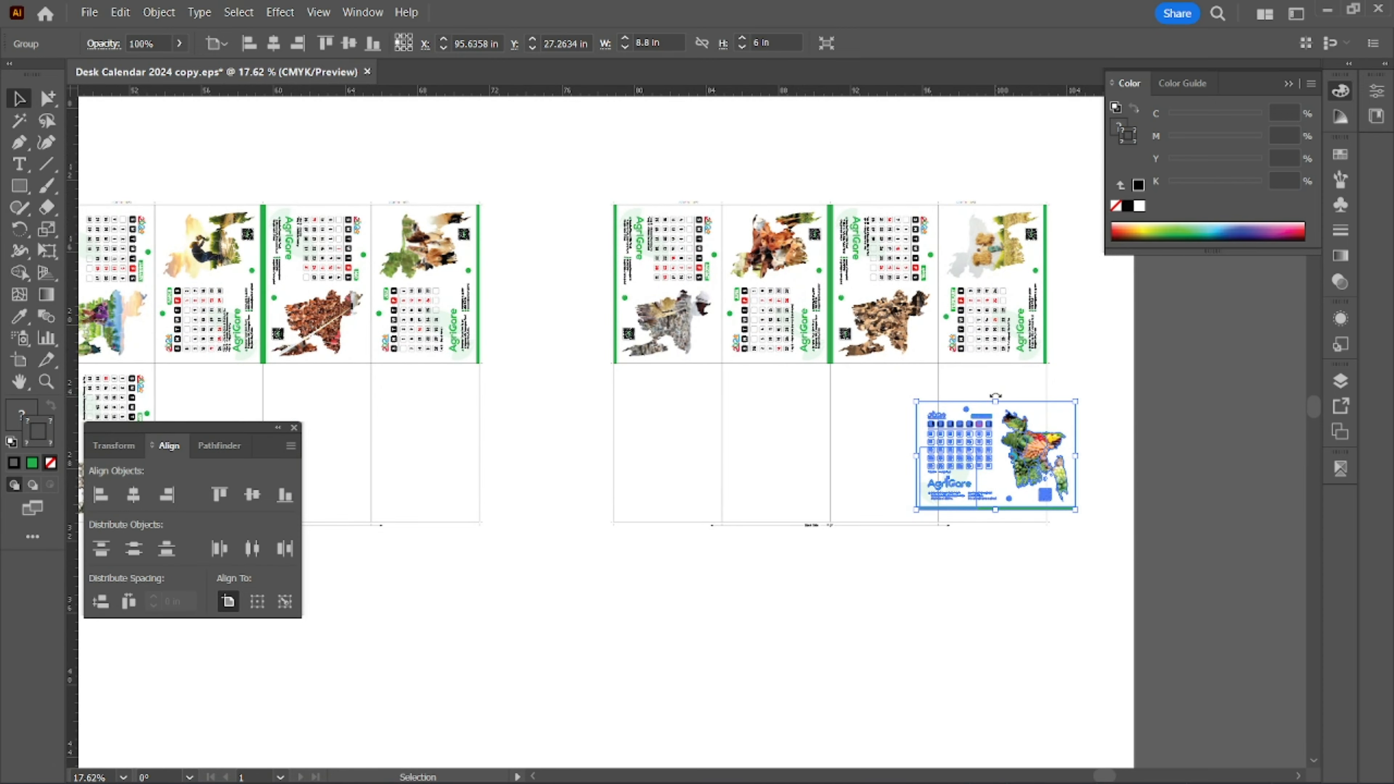
left_click_drag(995, 395, 935, 455)
Align the October page to the top and left edges of the Back Side grid's fourth bottom-row panel.
scroll(1005, 384, "up", 3)
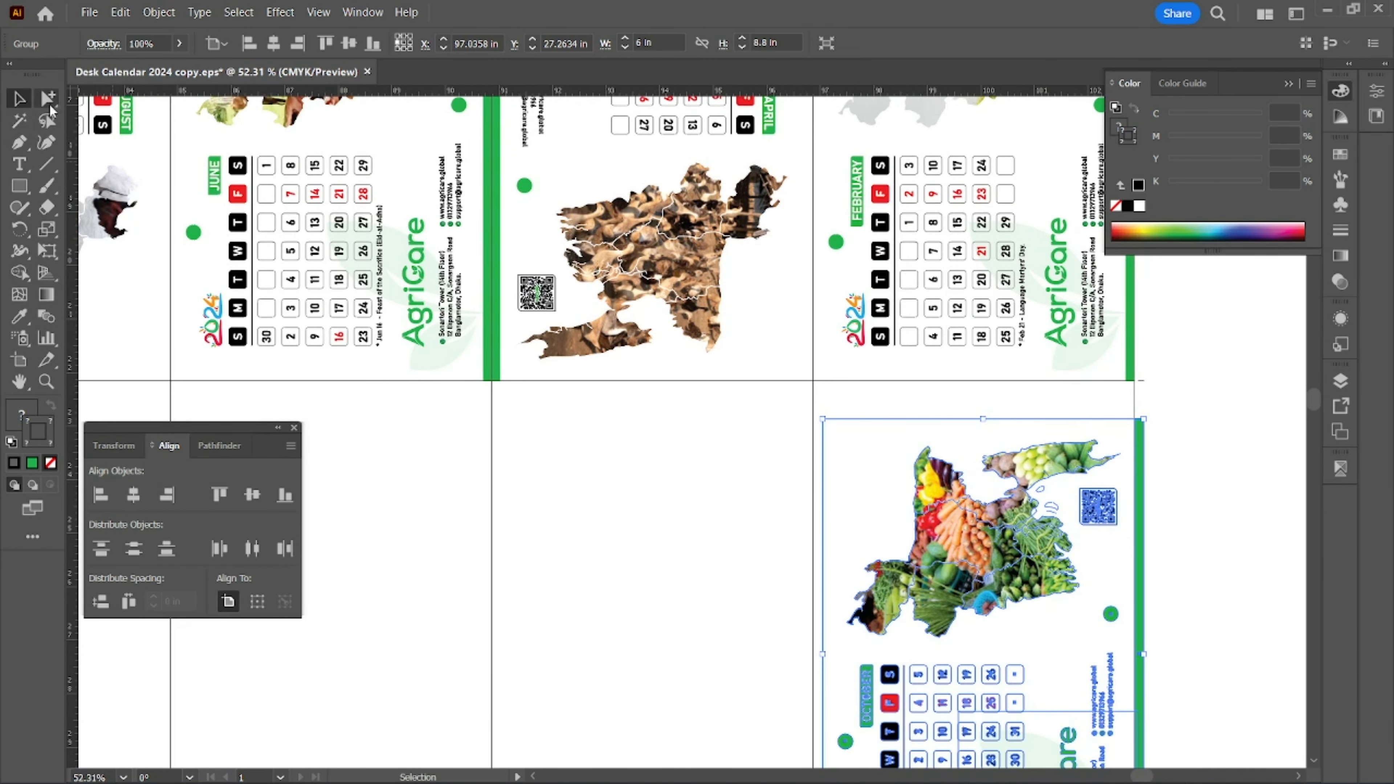
left_click(48, 100)
left_click(1135, 405, "shift")
left_click(216, 496)
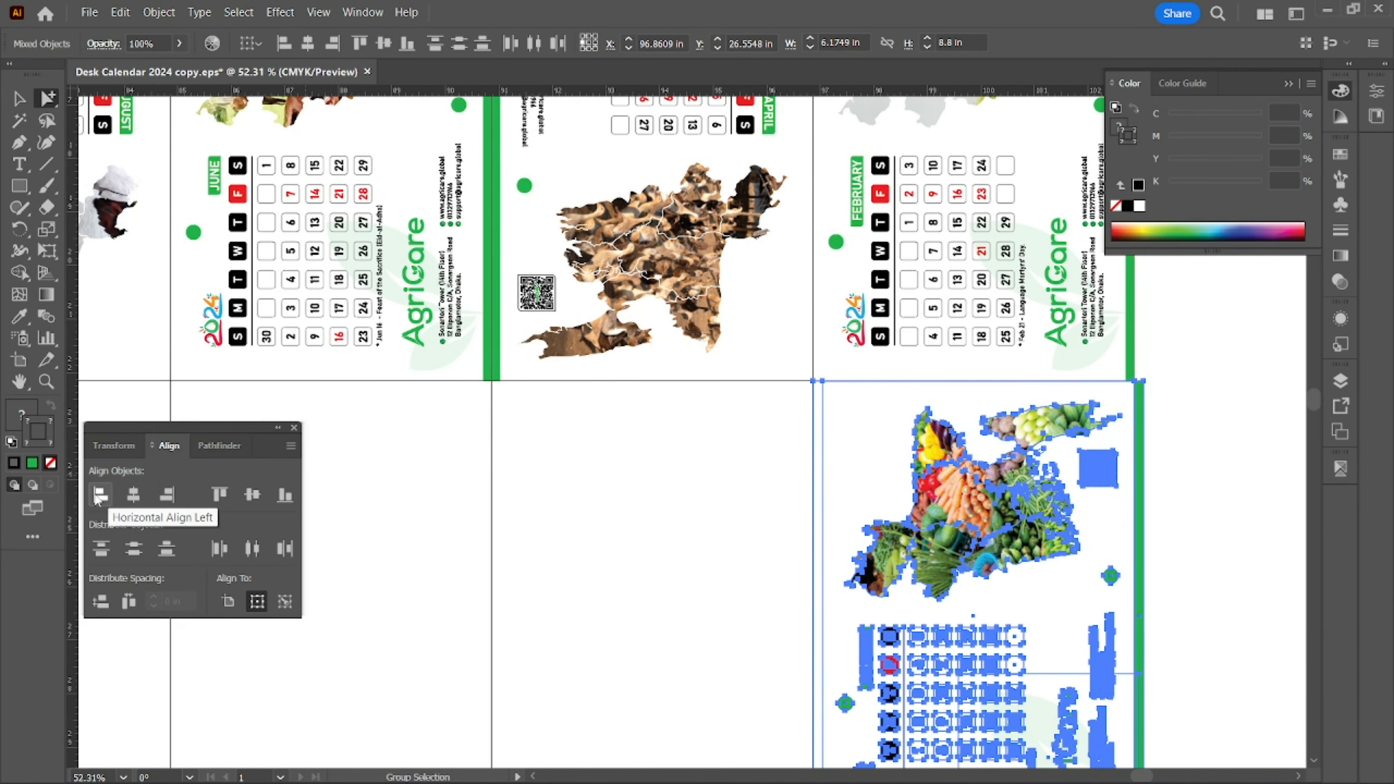
left_click(688, 517)
Move the November page over the Front Side grid's second bottom-row panel and rotate it 90° counterclockwise.
scroll(687, 516, "down", 5)
left_click_drag(768, 435, 786, 471)
left_click(20, 99)
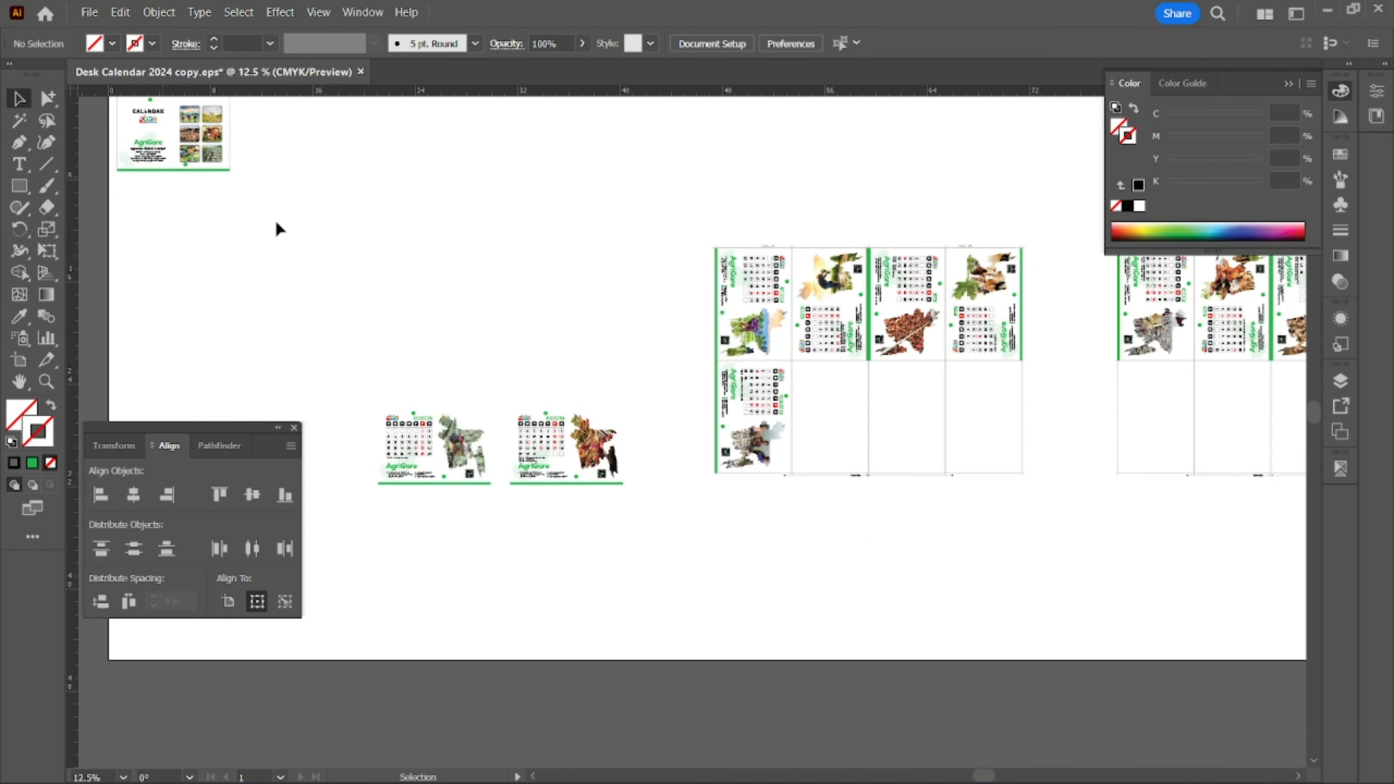
left_click_drag(468, 365, 368, 343)
left_click(345, 414)
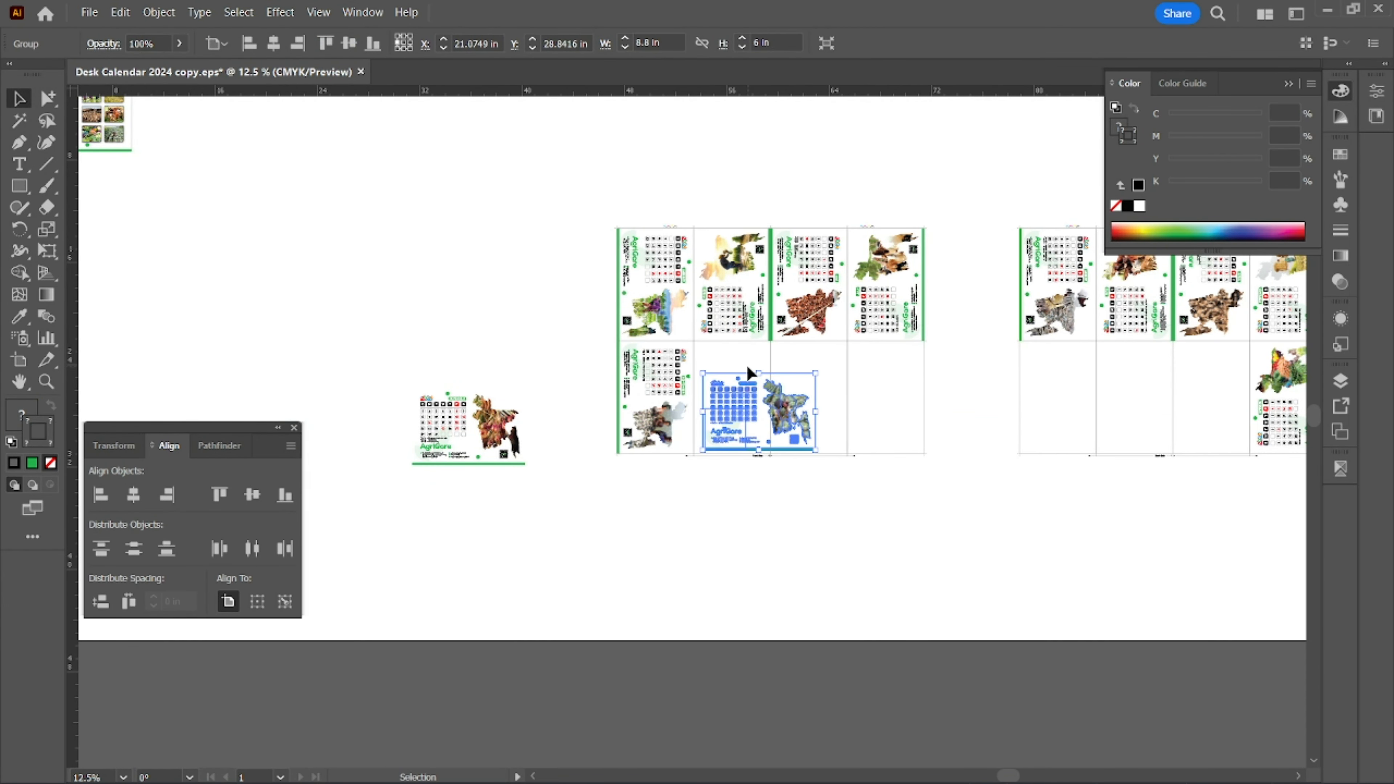
scroll(712, 381, "up", 3)
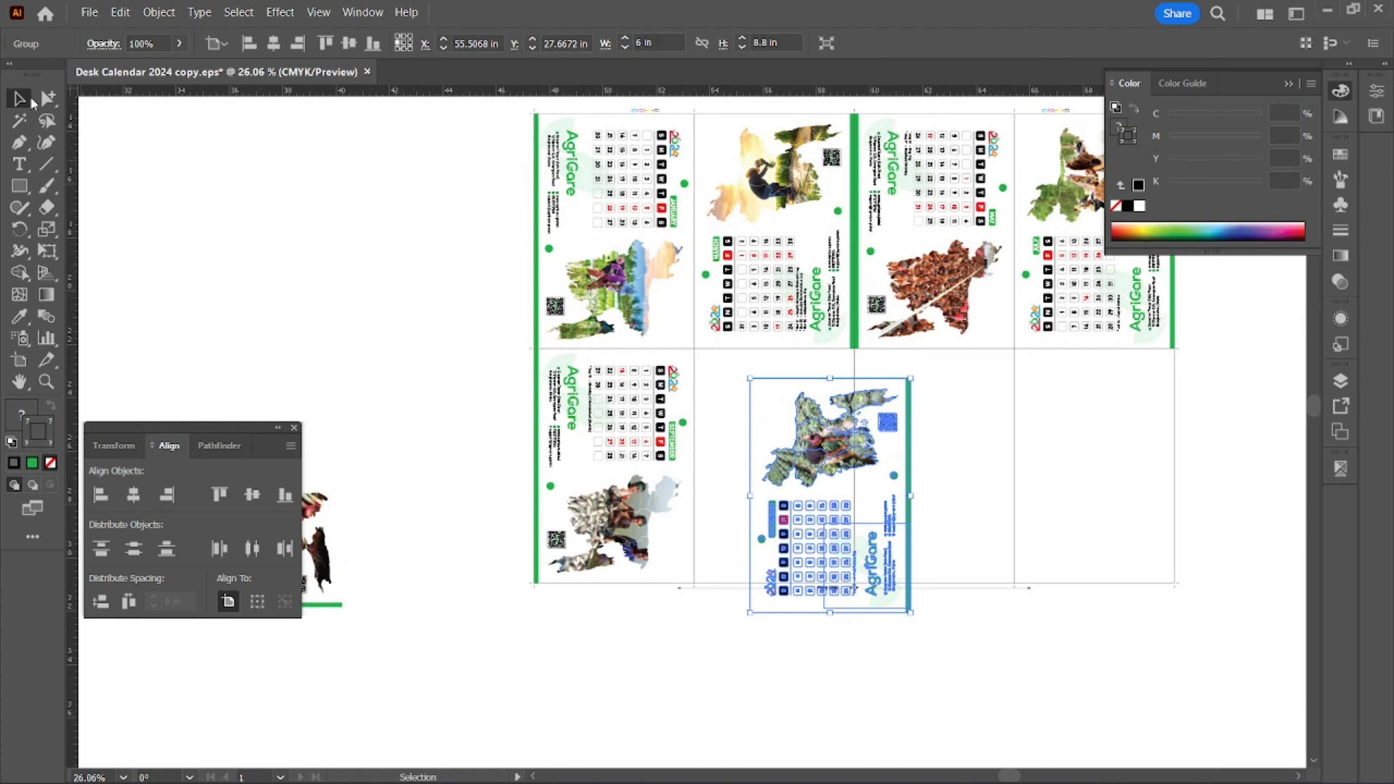
Align the November page to the edges of the Front Side grid's second bottom-row panel.
left_click_drag(779, 549, 727, 523)
left_click(375, 275)
scroll(377, 272, "down", 5)
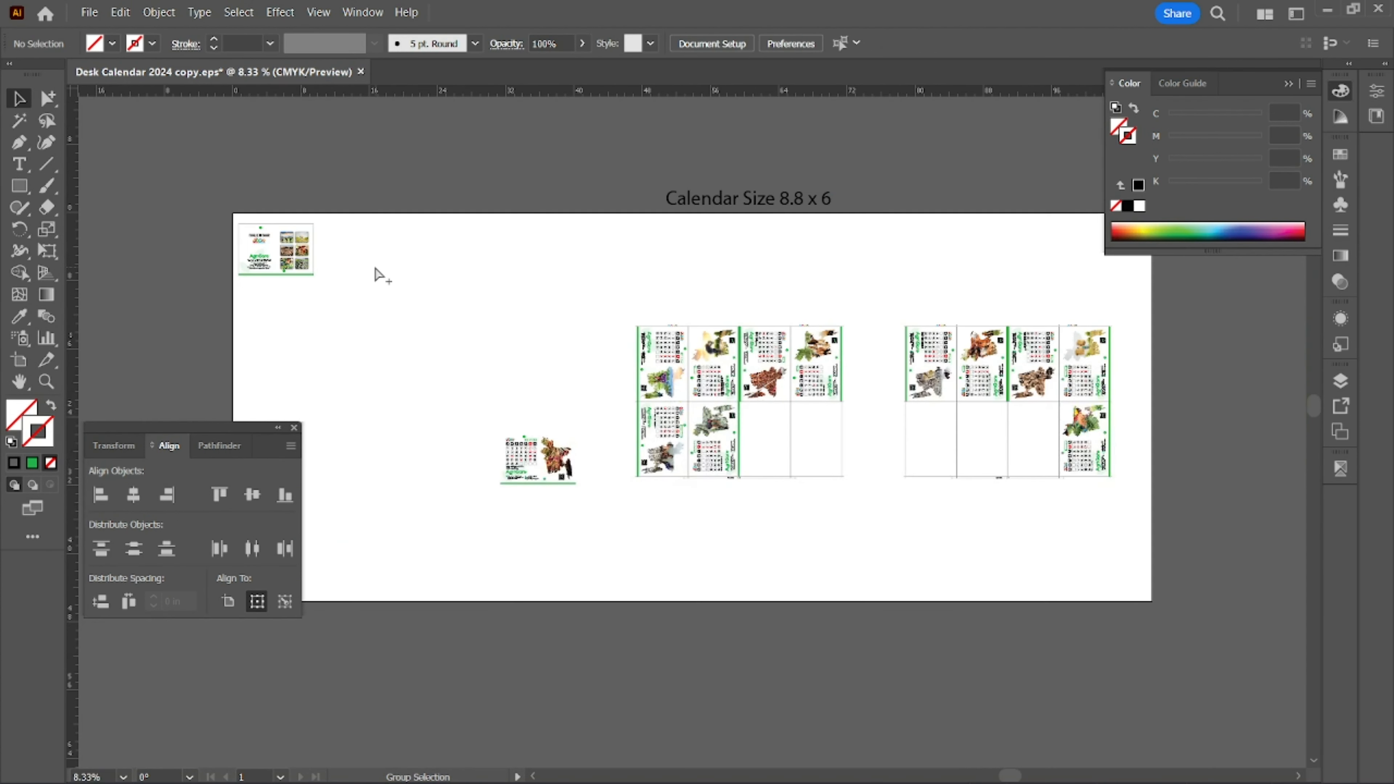
Move the December page over the Back Side grid's third bottom-row panel and rotate it 90° clockwise.
left_click(497, 455)
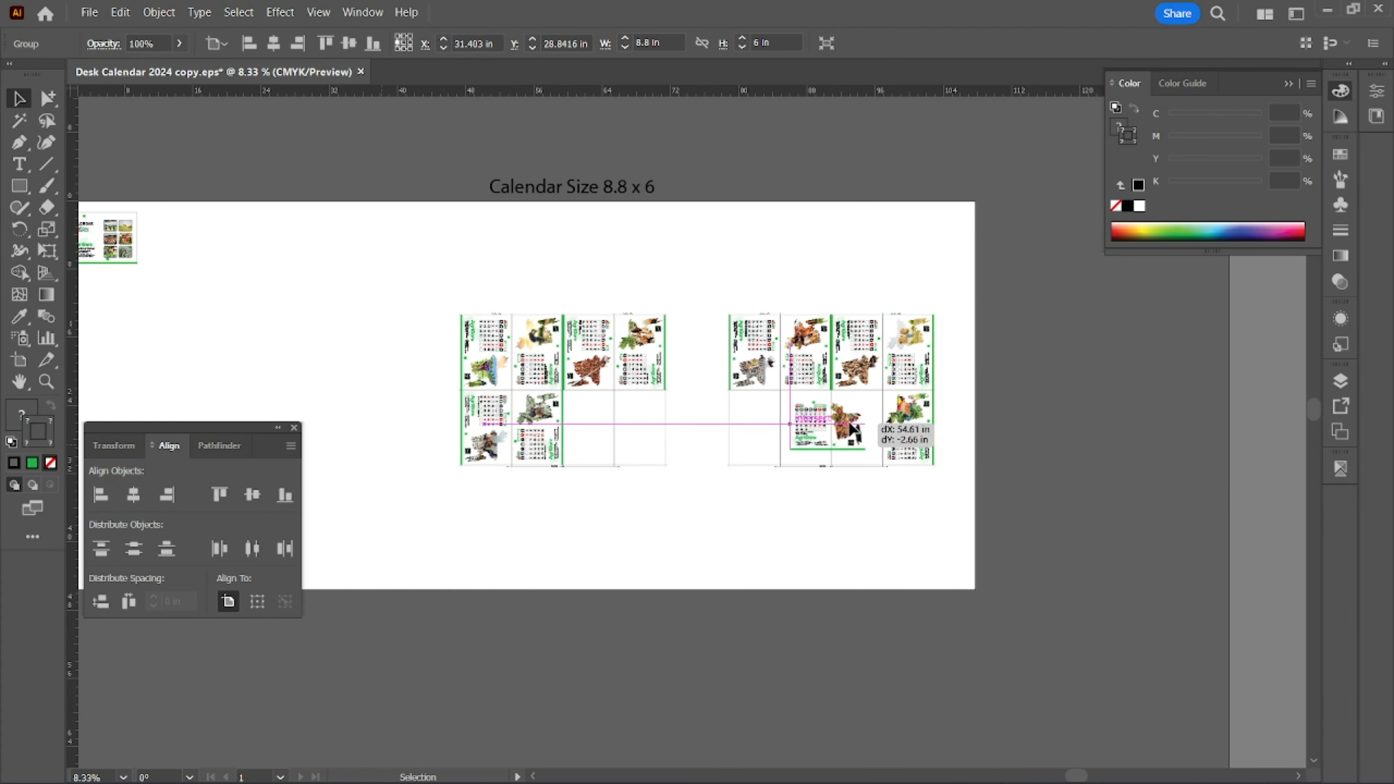
left_click_drag(853, 431, 854, 431)
left_click(839, 420)
left_click_drag(829, 375, 933, 427)
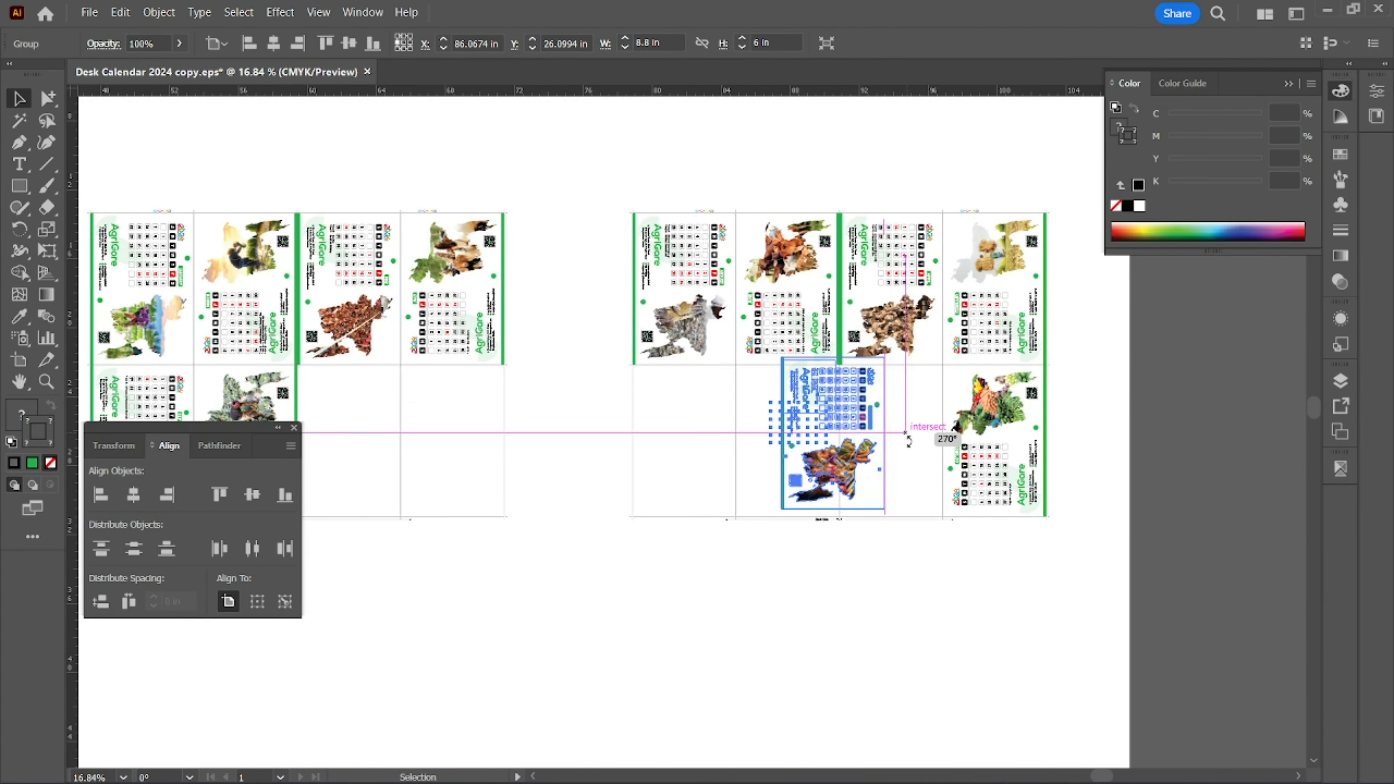
Align the December page to the bottom and right edges of the Back Side grid's third bottom-row panel.
scroll(933, 427, "up", 3)
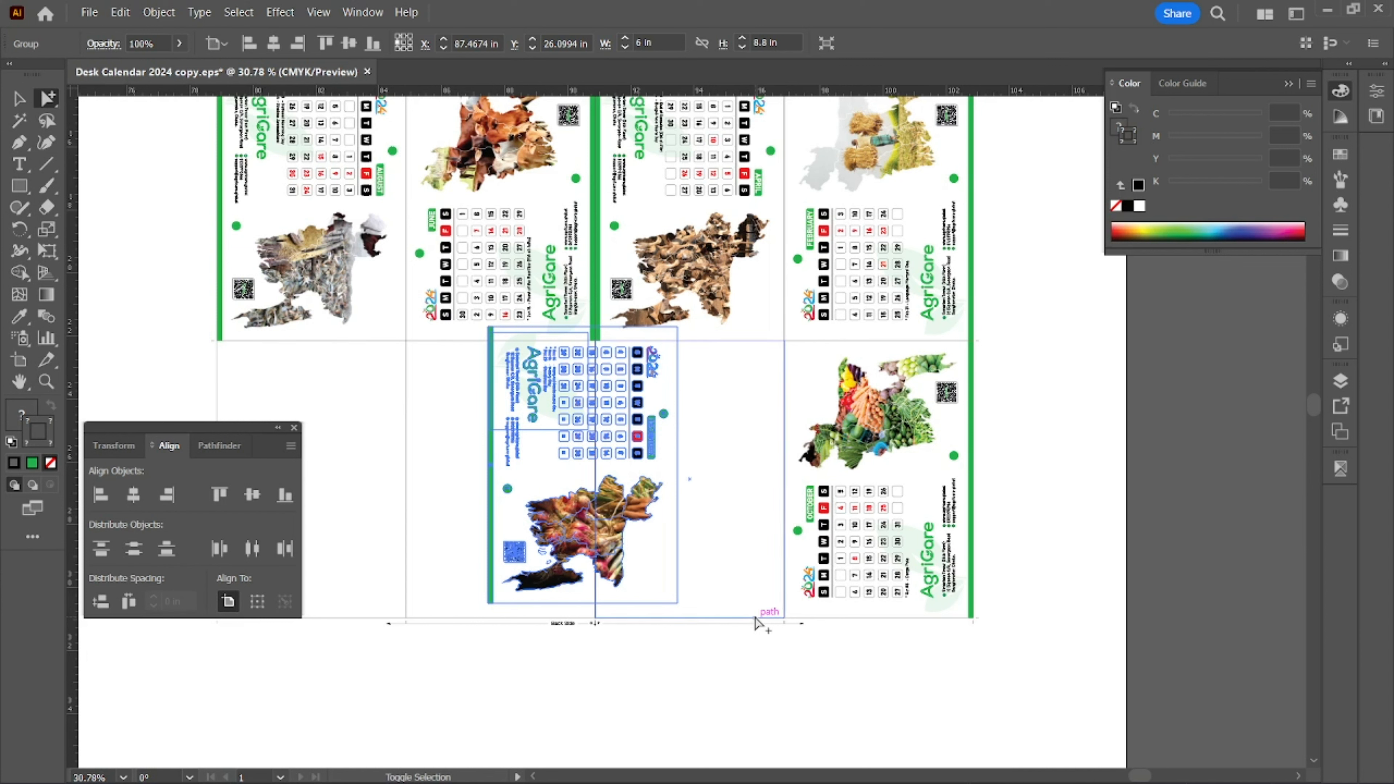
left_click(756, 618, "shift")
left_click(285, 494)
left_click(167, 495)
key("v")
left_click(544, 476)
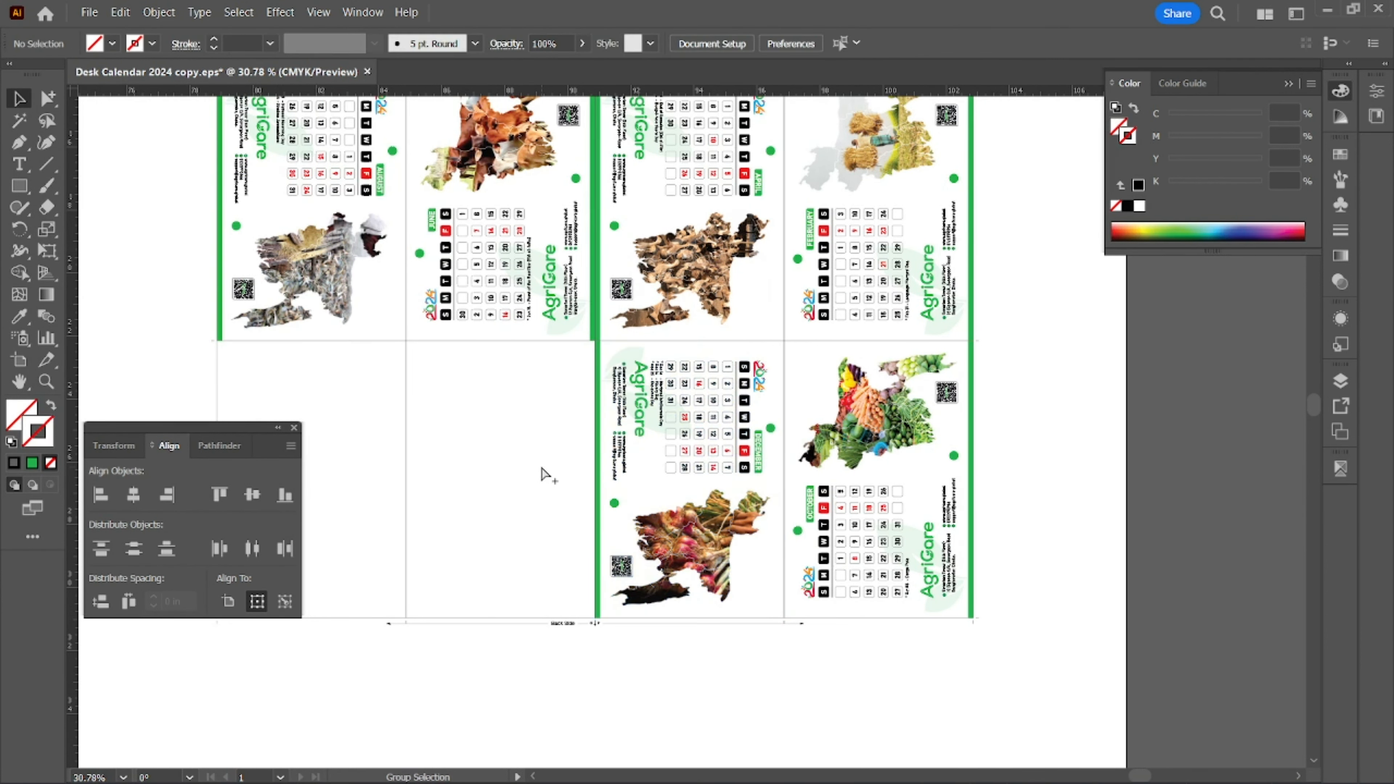
Place the calendar cover page over the Front Side grid's third bottom-row panel and rotate it 90° clockwise.
scroll(545, 477, "down", 3)
left_click_drag(540, 473, 955, 472)
left_click_drag(631, 431, 1164, 586)
left_click_drag(732, 428, 606, 372)
left_click_drag(307, 297, 1057, 548)
scroll(1045, 725, "up", 3)
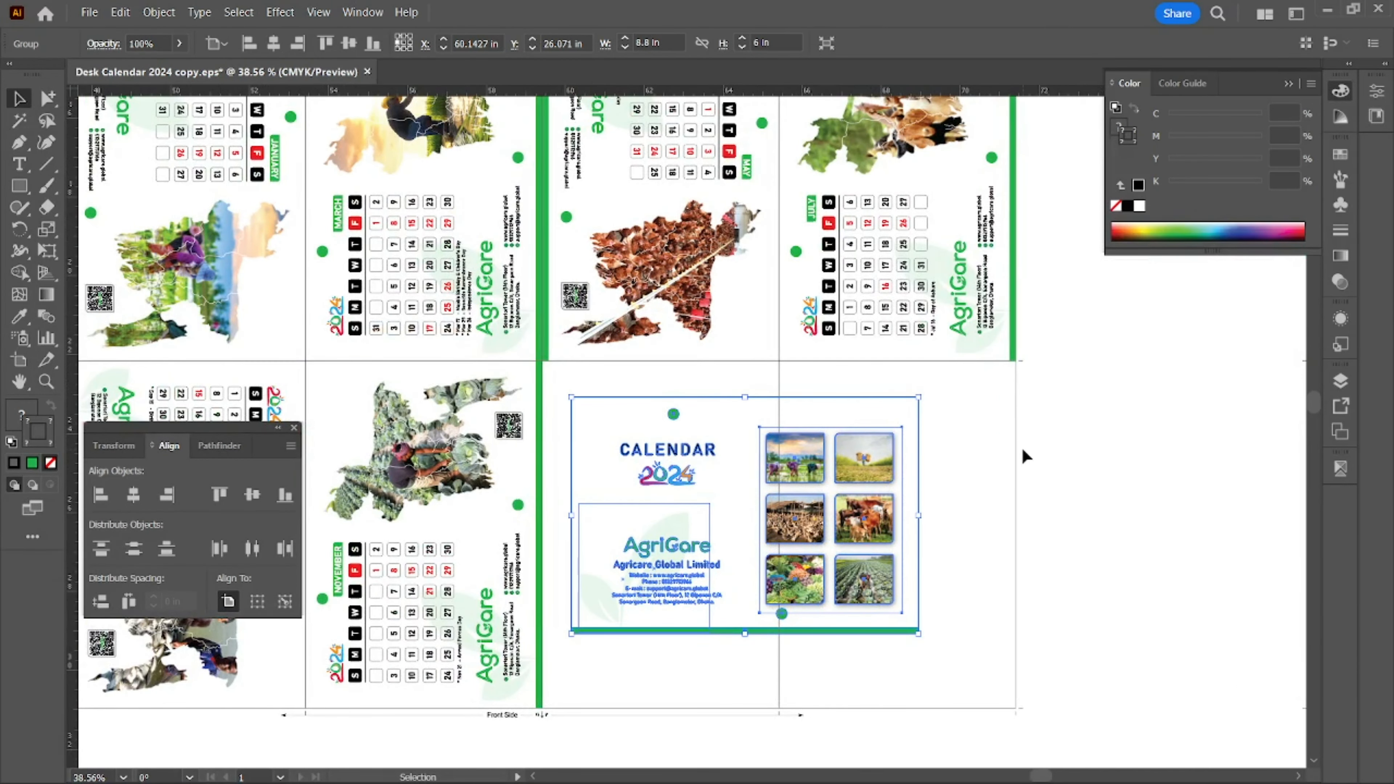
left_click(1024, 455)
left_click(683, 401)
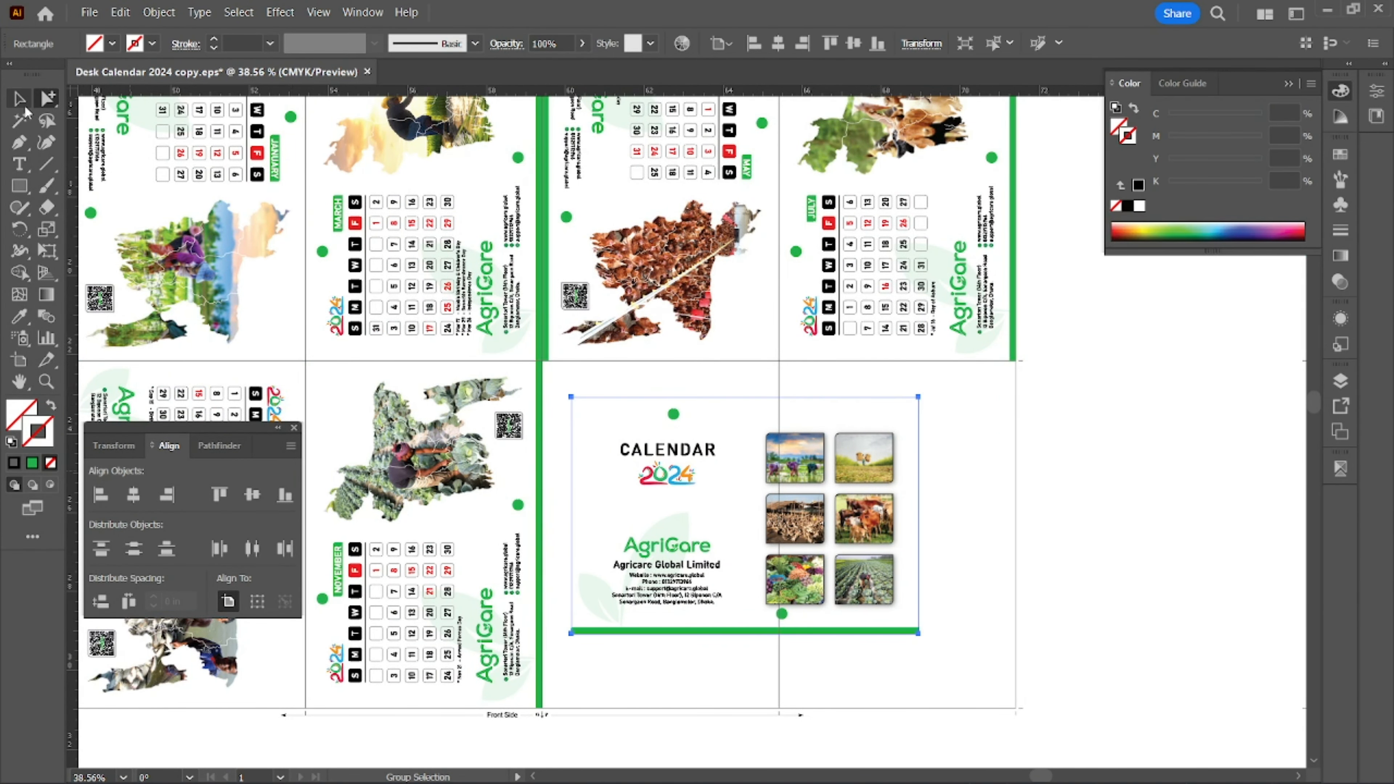
left_click(850, 478)
left_click_drag(745, 389, 884, 492)
left_click_drag(884, 495, 854, 274)
Align the cover page to the bottom and left edges of the Front Side grid's third bottom-row panel.
left_click(574, 487, "shift")
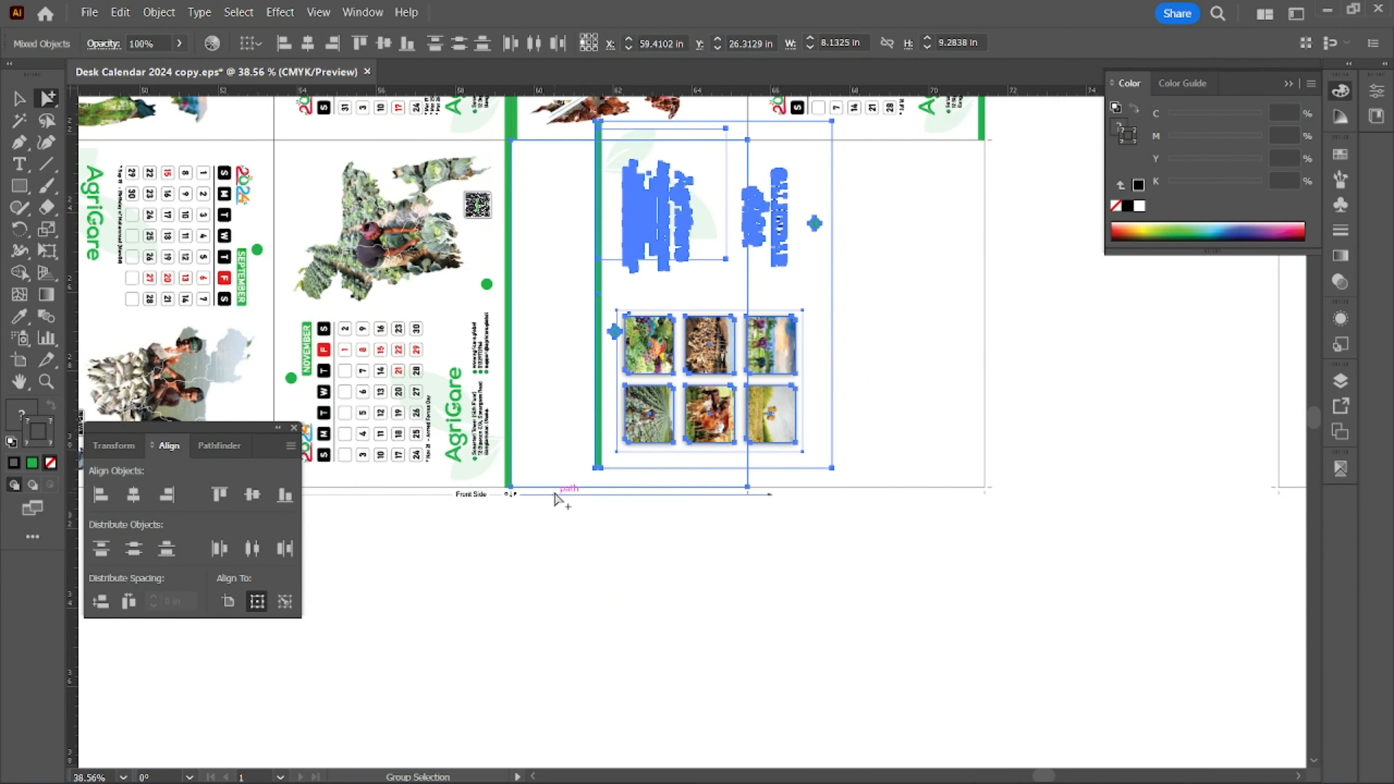
left_click(283, 500)
left_click(101, 494)
left_click(19, 98)
left_click(585, 466)
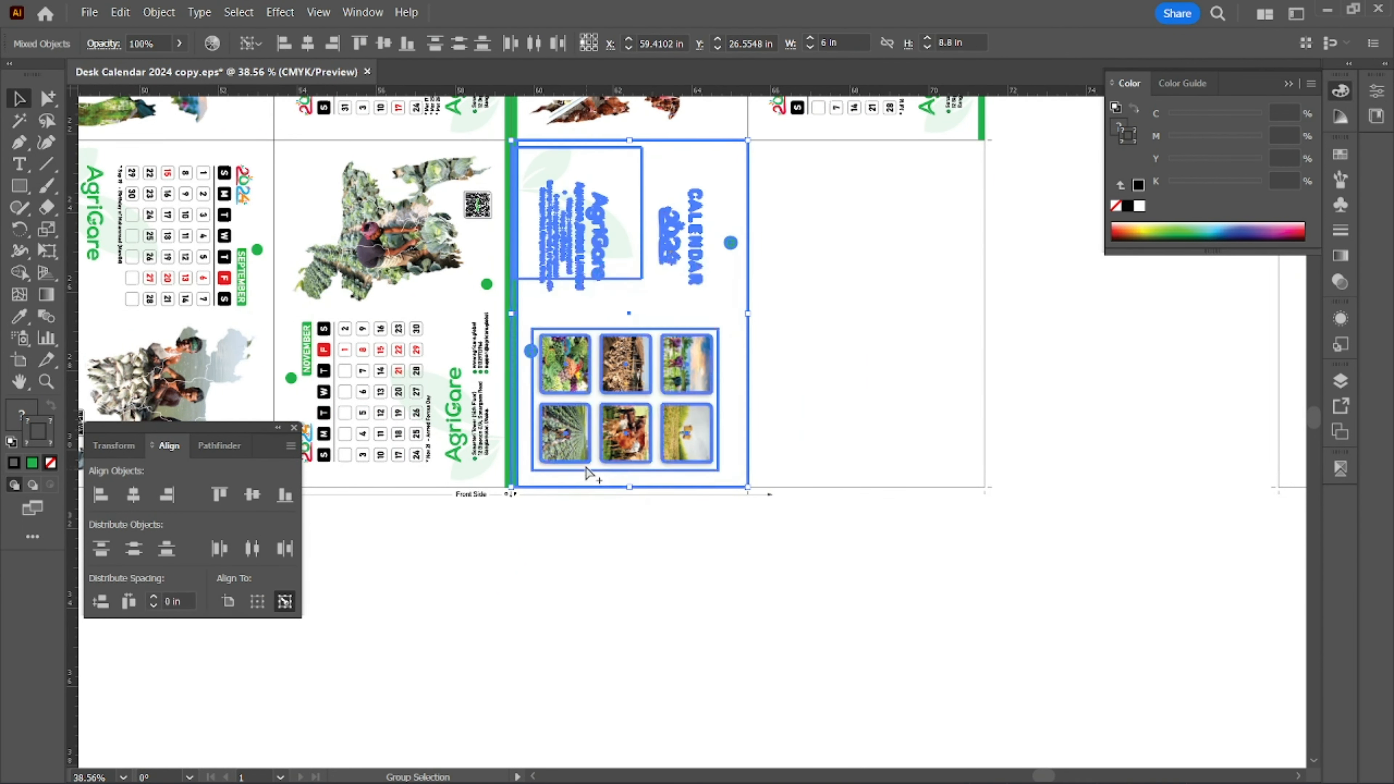
Copy the cover page over the Back Side grid's second bottom-row panel and rotate the copy 180°.
left_click(660, 550)
key("ctrl+minus")
key("ctrl+minus")
key("ctrl+minus")
left_click_drag(689, 363, 506, 453)
left_click_drag(478, 494, 878, 494)
left_click_drag(887, 381, 888, 382)
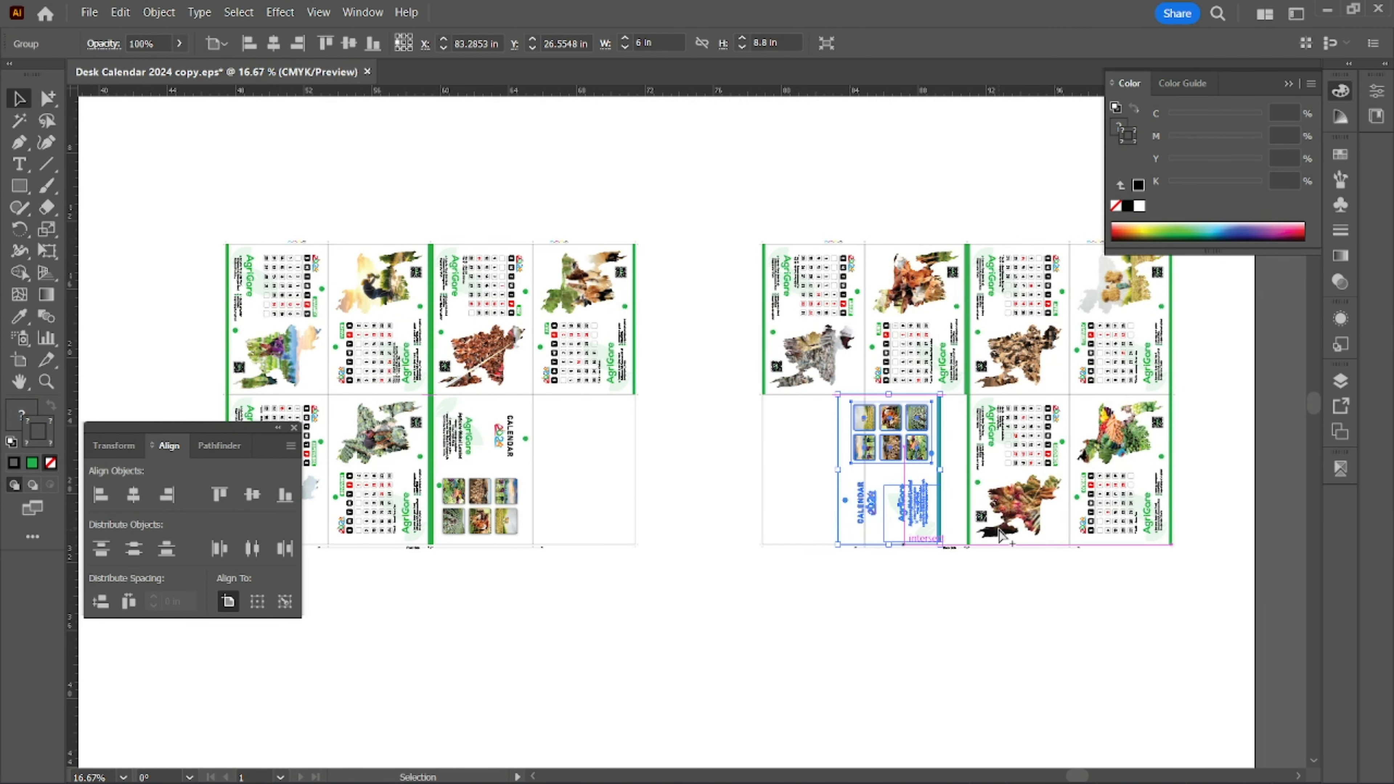
Align the copied cover page to the right edge of the Back Side grid's second bottom-row panel.
scroll(1005, 543, "up", 5)
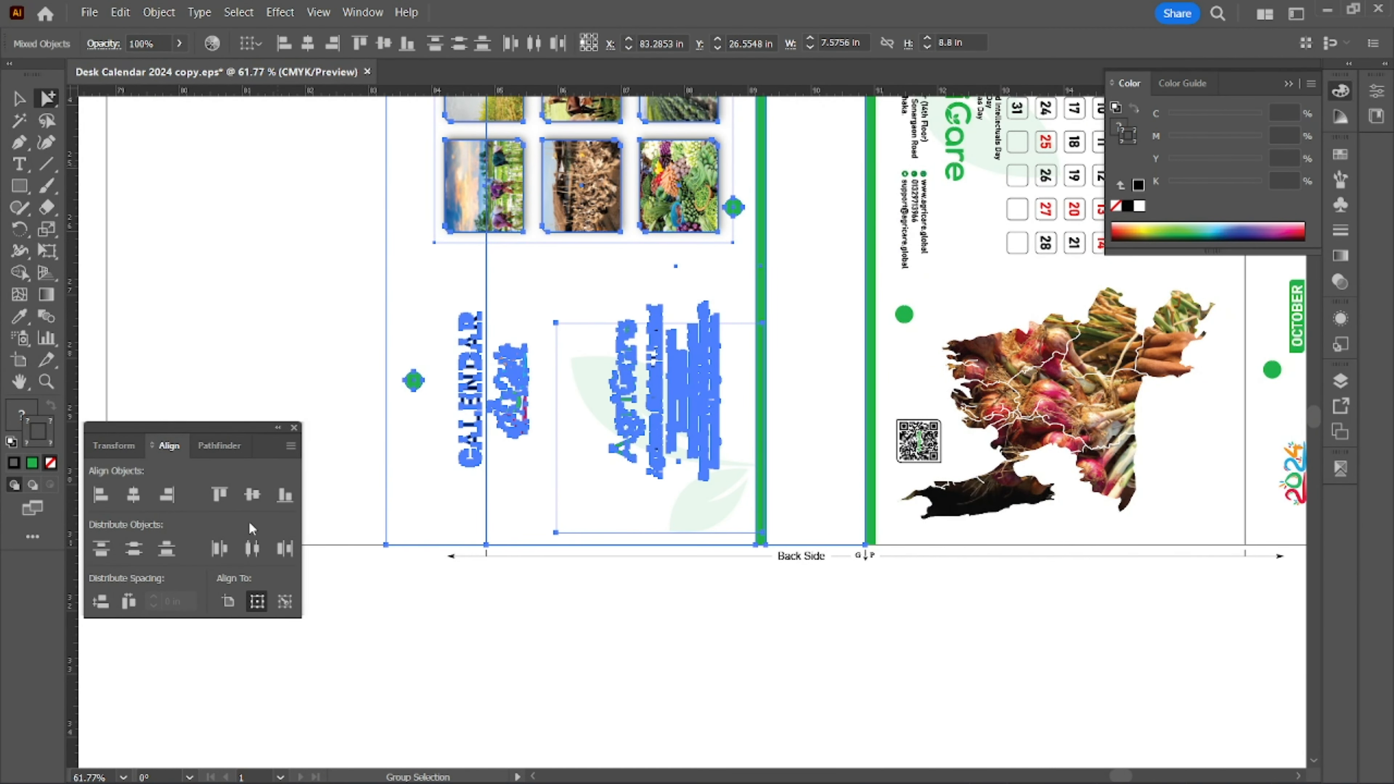
scroll(199, 336, "left", 2)
left_click(194, 268)
key("ctrl+minus")
key("ctrl+minus")
key("ctrl+minus")
key("ctrl+minus")
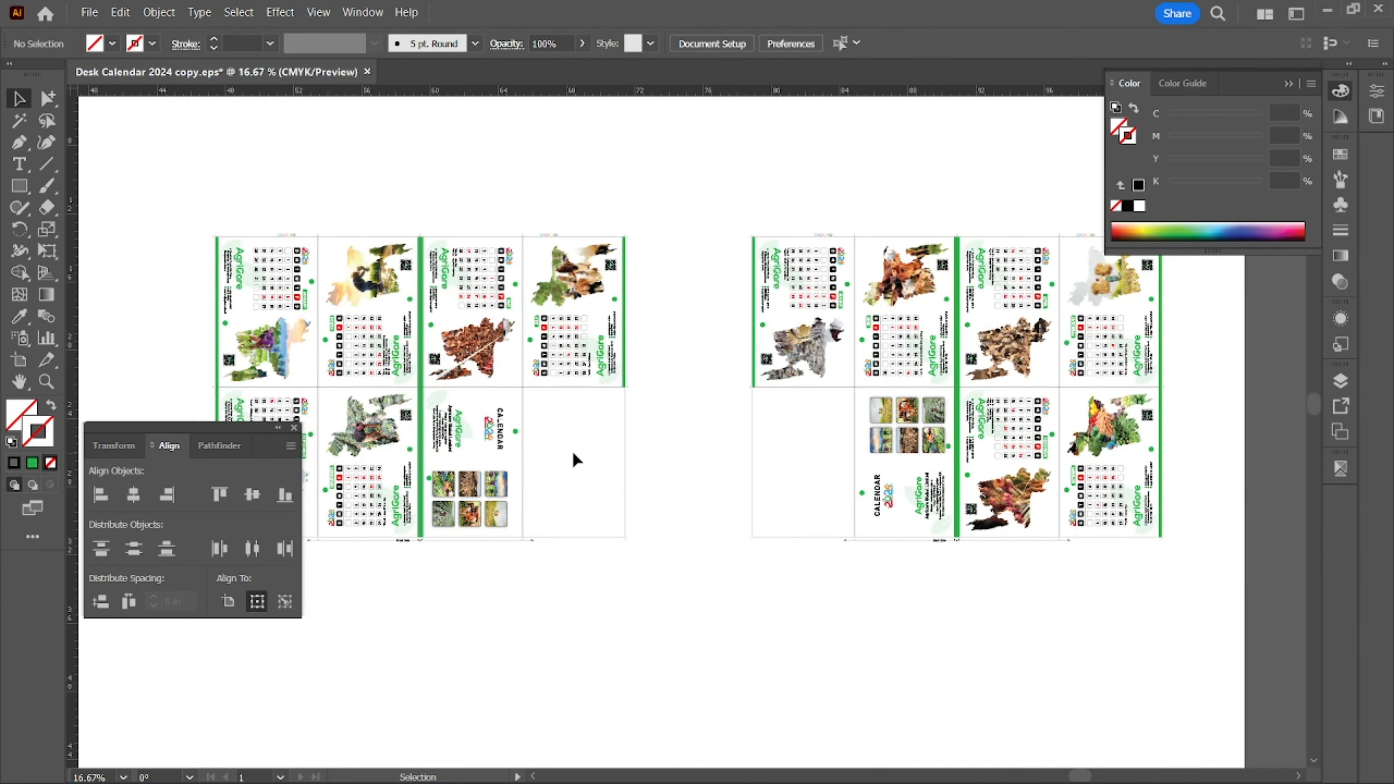
Copy the cover, rotated 180°, to the Front Side grid's fourth bottom-row panel and align it to the panel's left edge.
scroll(619, 475, "up", 5)
left_click_drag(515, 533, 840, 533)
left_click_drag(782, 215, 825, 651)
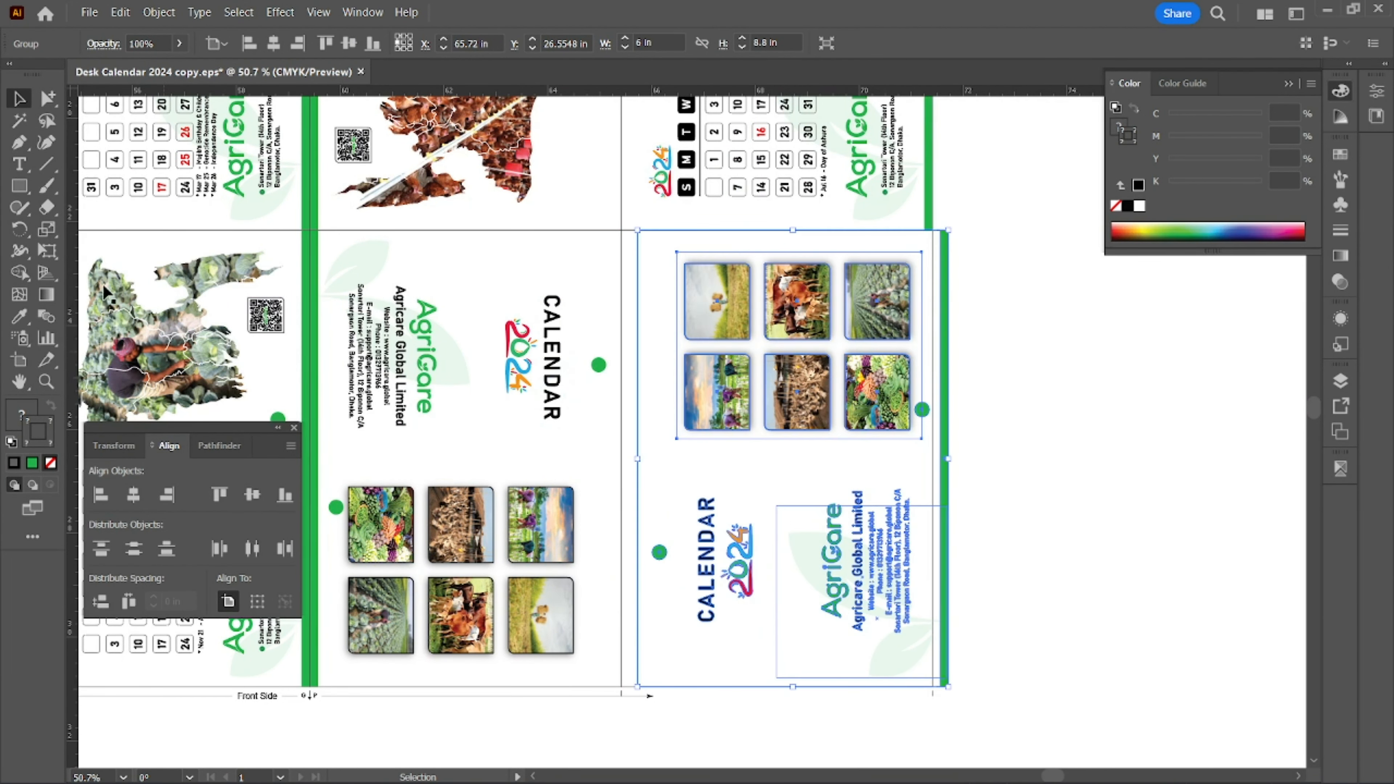
left_click(630, 687, "shift")
left_click(102, 496)
left_click(1064, 551)
Copy the Back Side cover into the grid's first bottom-row panel and rotate the copy 180°.
left_click_drag(1070, 519, 550, 500)
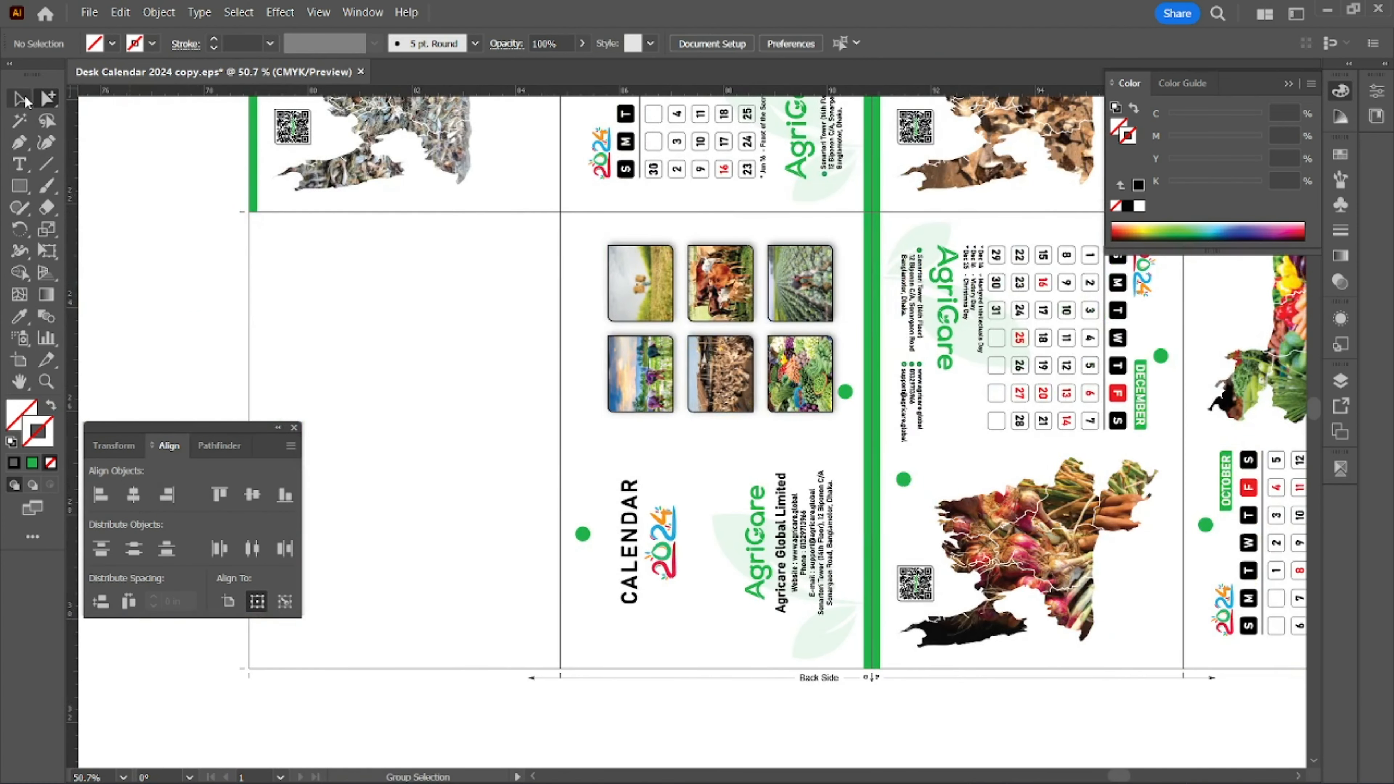
left_click(24, 101)
scroll(659, 384, "left", 3)
left_click_drag(892, 379, 579, 379)
left_click_drag(602, 225, 569, 670)
left_click(411, 289)
Remove the panel grid lines from the Front Side layout, keeping its crop marks.
scroll(411, 289, "up", 5)
scroll(410, 290, "down", 4)
left_click_drag(562, 313, 726, 353)
left_click_drag(444, 331, 954, 476)
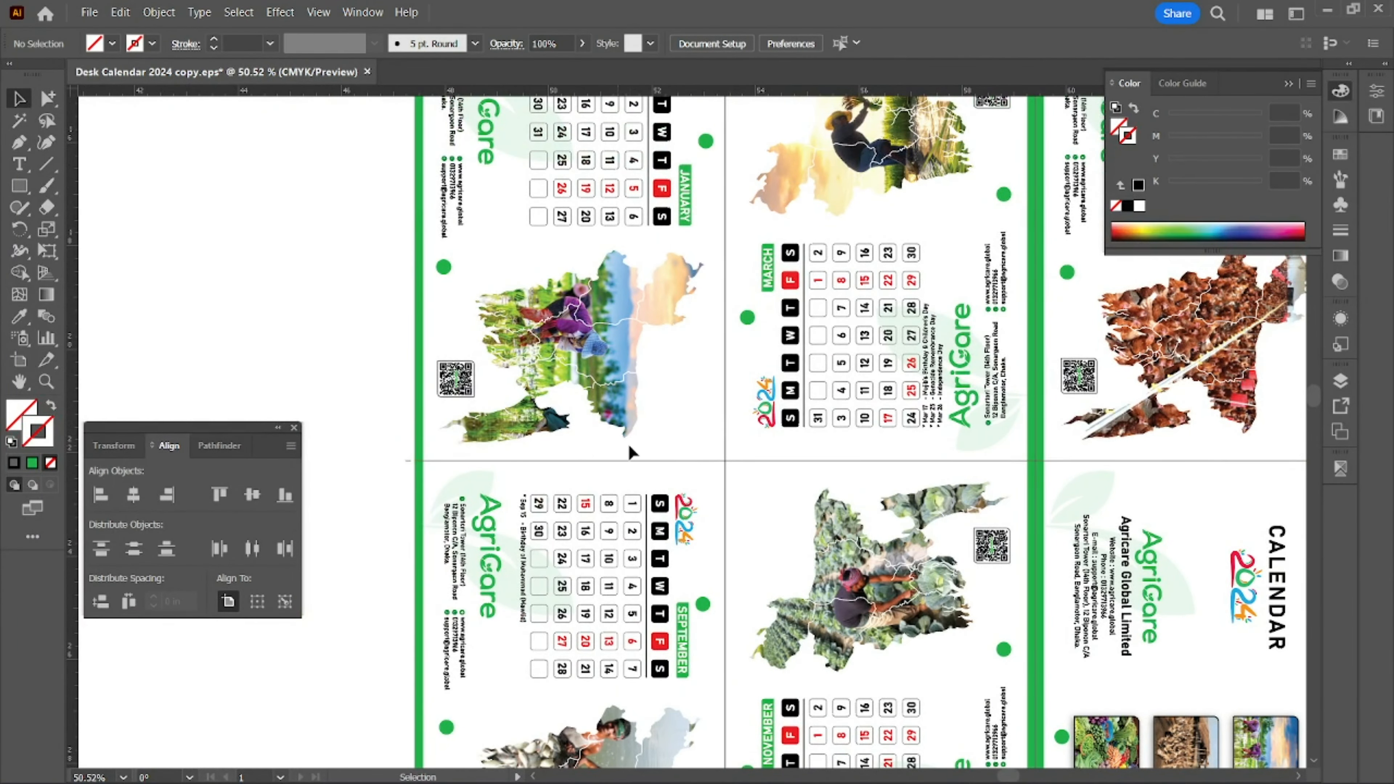
left_click(673, 458)
right_click(673, 459)
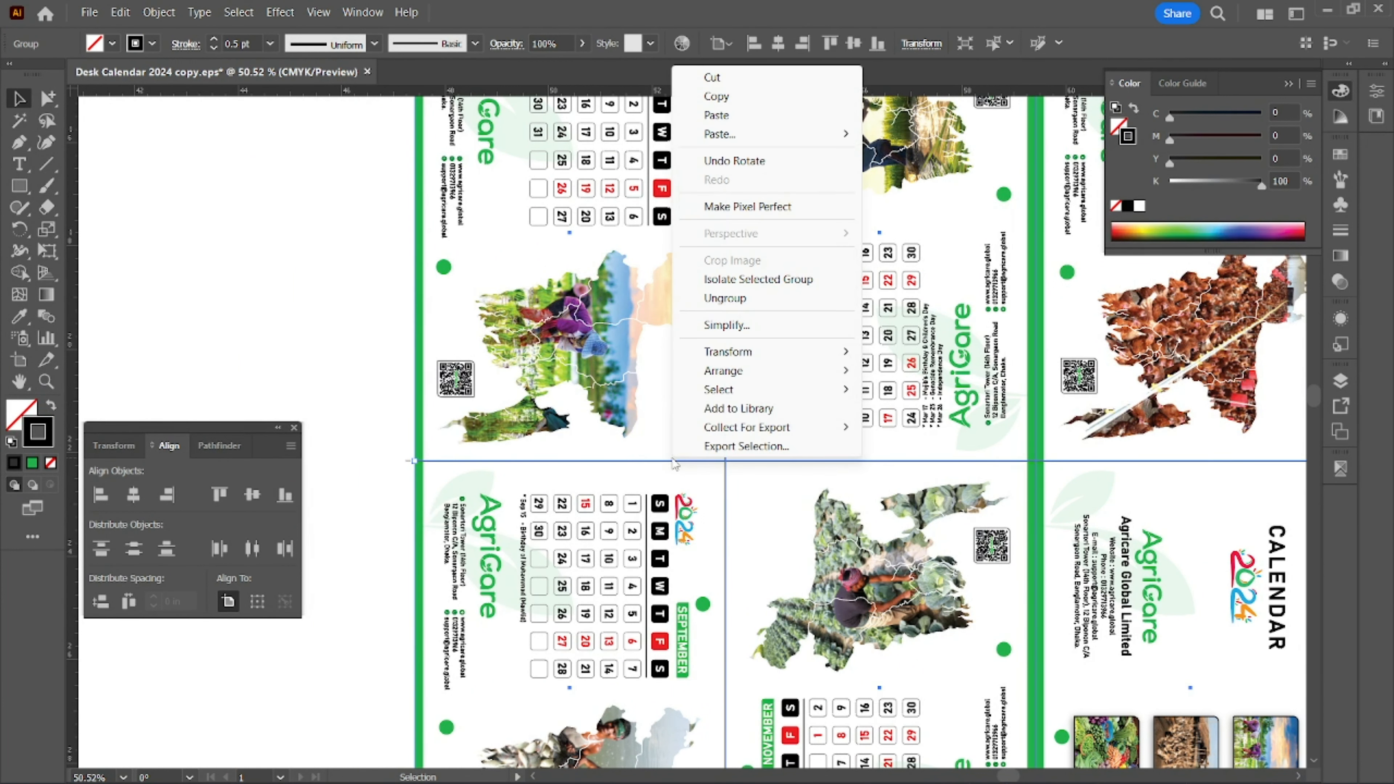
left_click(329, 333)
left_click(723, 459)
key("ctrl+x")
Set the keyboard increment to 2 mm in the general preferences.
left_click_drag(410, 99, 439, 345)
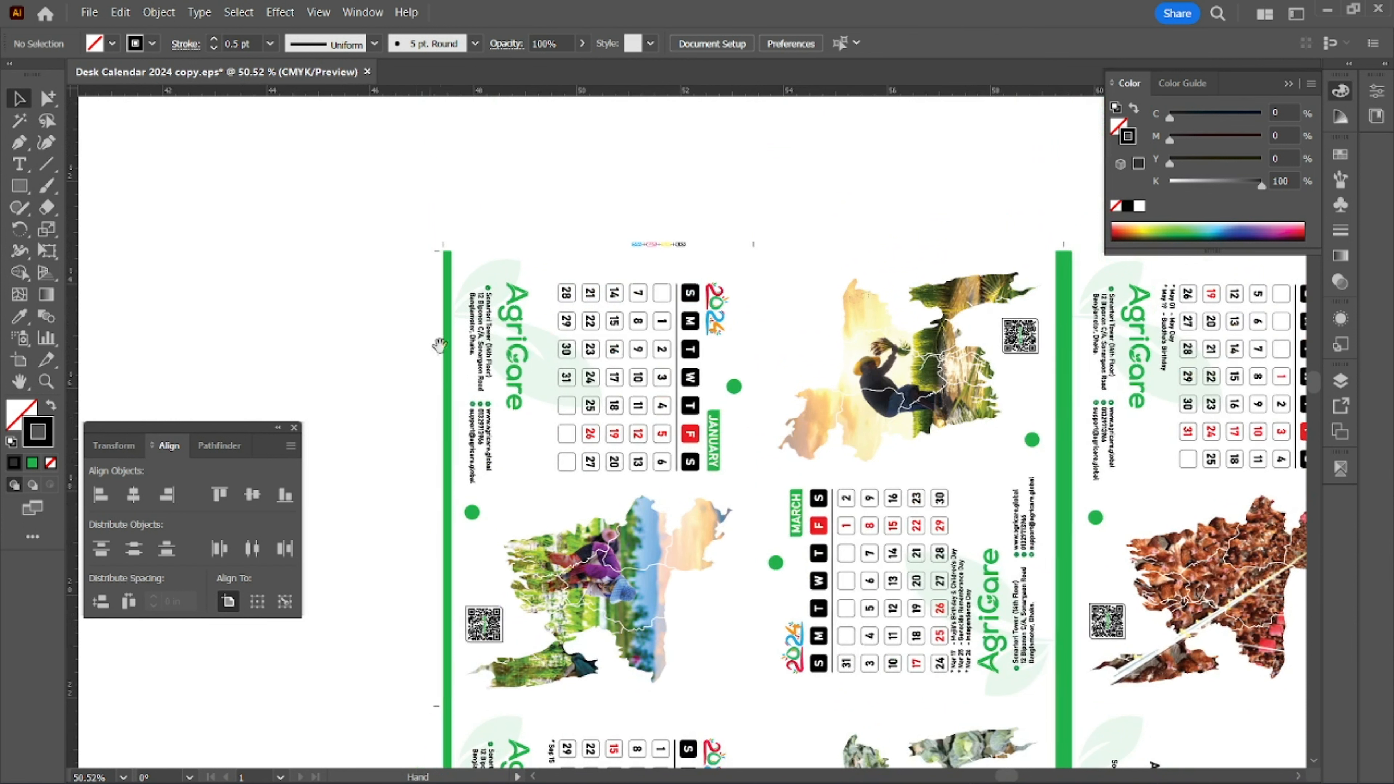
left_click_drag(47, 99, 105, 97)
left_click_drag(383, 203, 561, 324)
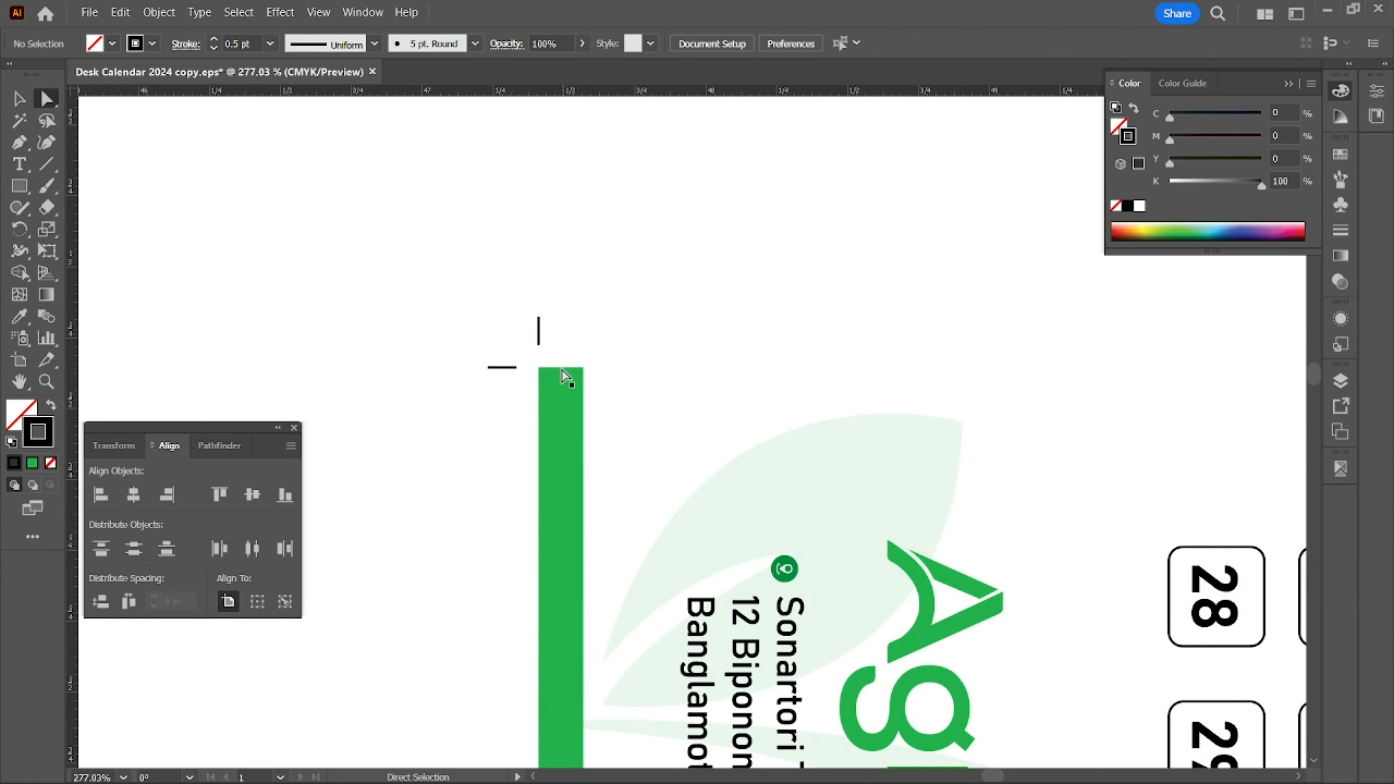
key("ctrl+k")
type("0.01")
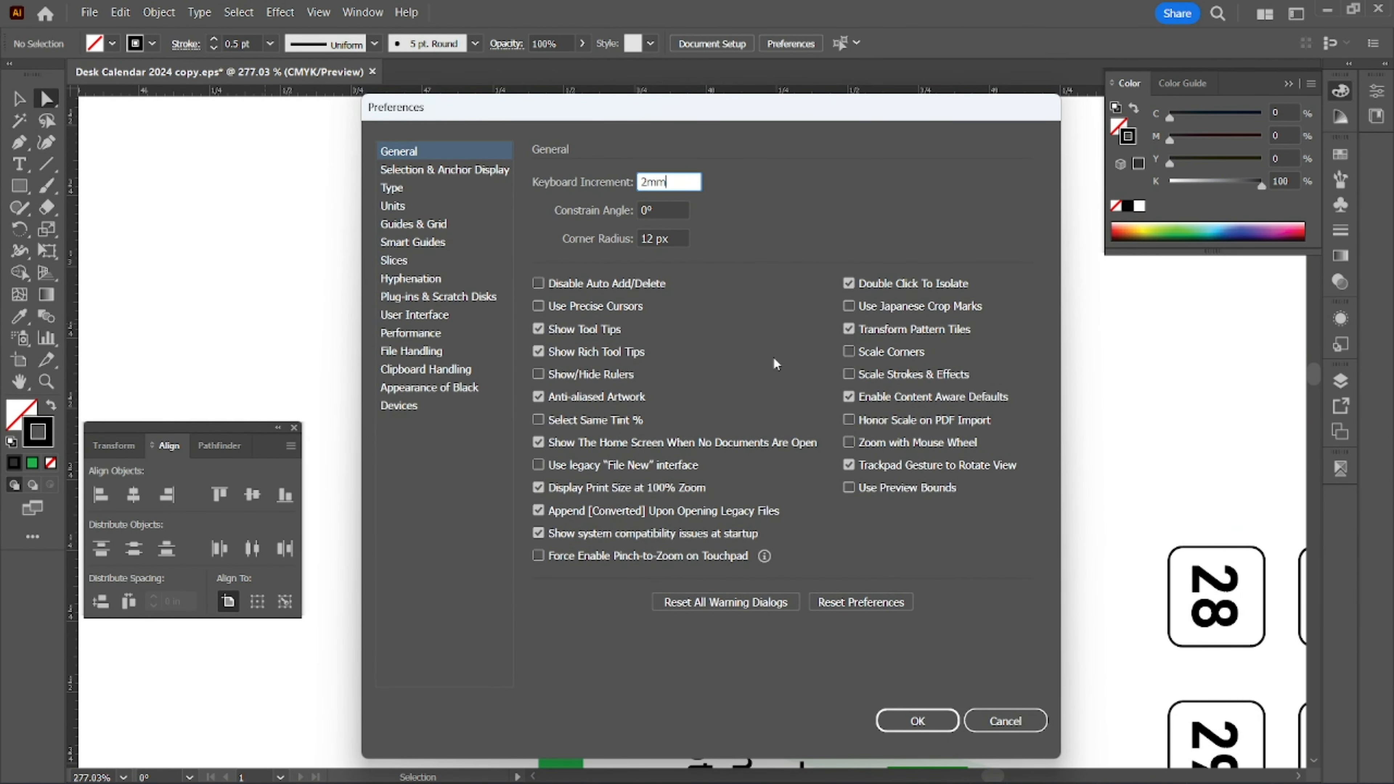
key("Return")
Extend the January page's green strip 2 mm past its top and left edges as bleed.
left_click(568, 367)
key("Up")
left_click(539, 386)
key("Left")
left_click(672, 314)
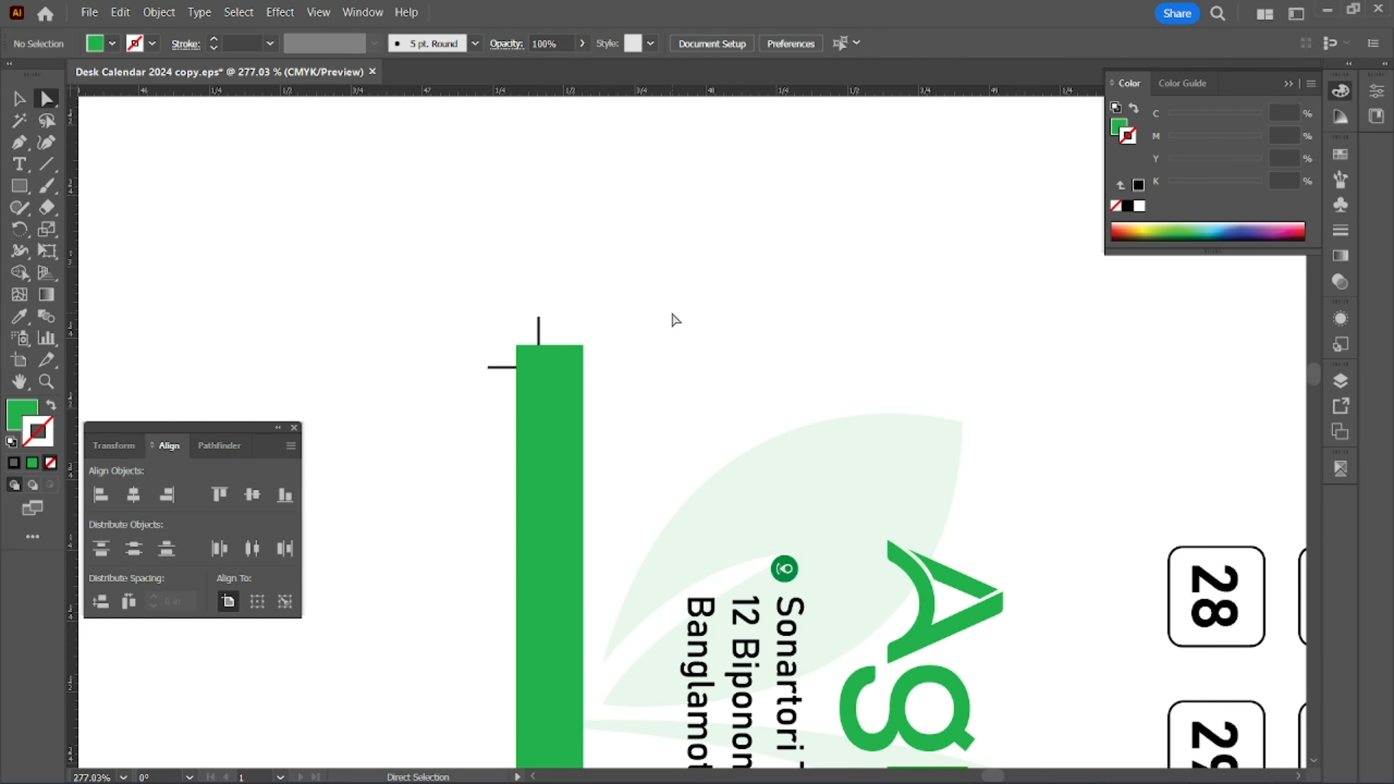
Extend the left edge of the September page's green strip outward by 2 mm.
key("ctrl+minus")
key("ctrl+minus")
left_click_drag(713, 668, 645, 165)
left_click_drag(648, 659, 608, 181)
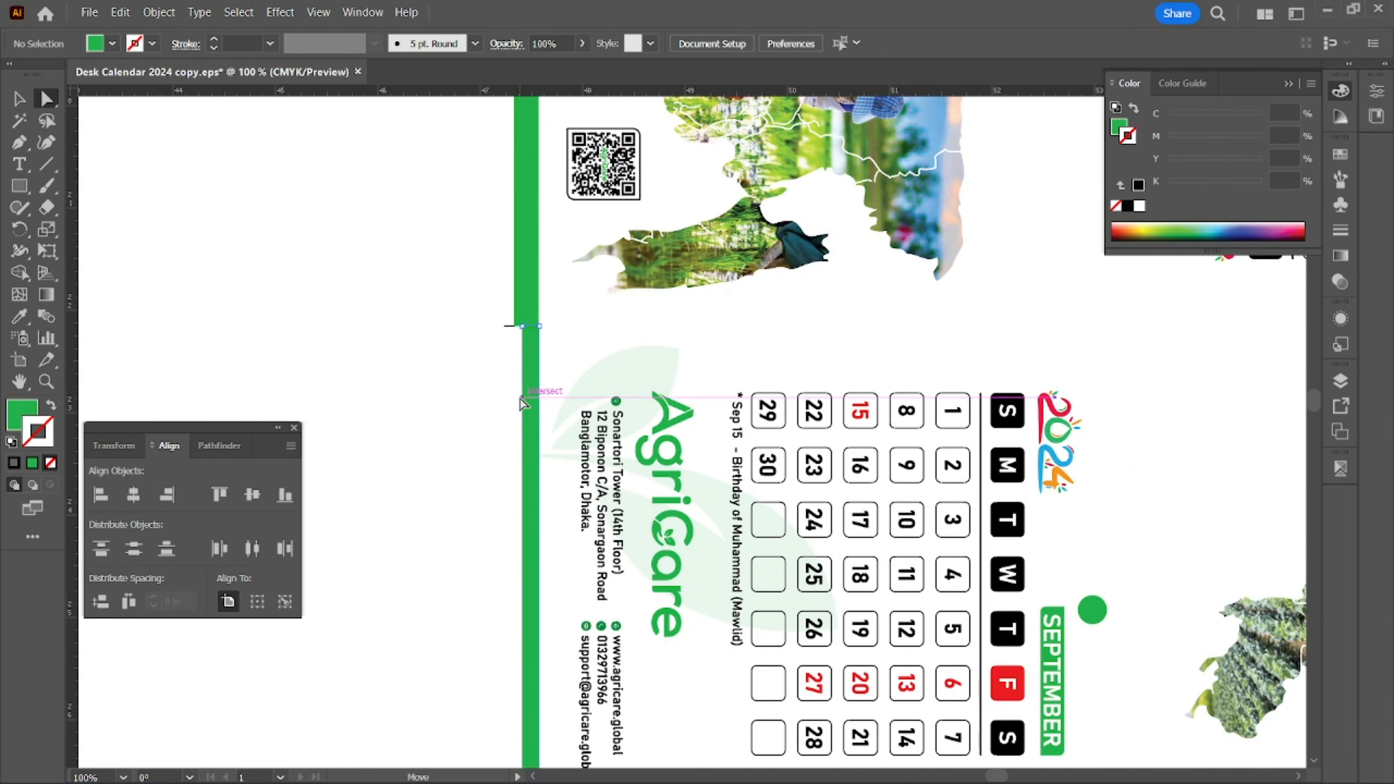
left_click(521, 399)
key("Left")
Extend the bottom end of the September page's green strip outward by 2 mm.
left_click_drag(614, 736, 593, 94)
left_click_drag(592, 713, 571, 592)
left_click(560, 577)
left_click(486, 458)
key("Down")
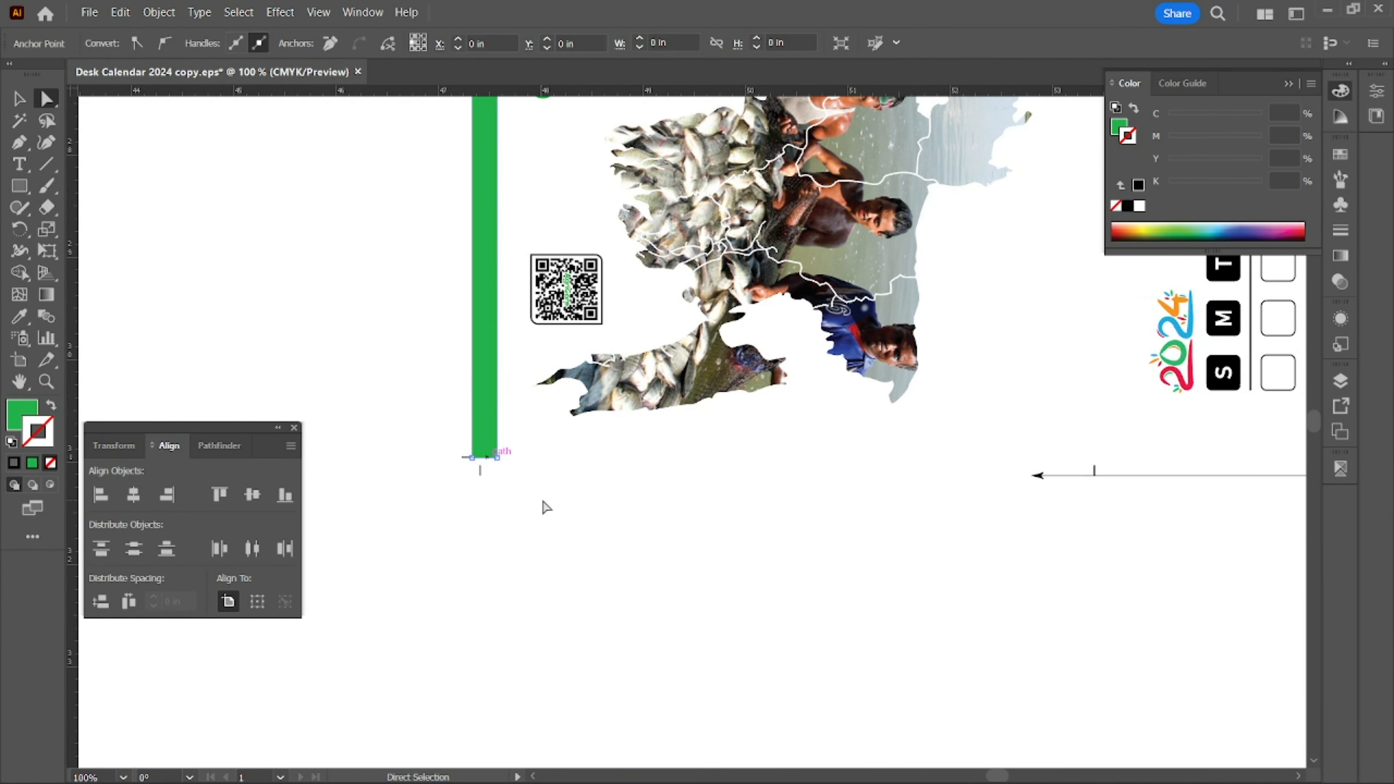
left_click(548, 509)
Extend the July page's green strip 2 mm past its top and right edges on the Front Side layout.
key("ctrl+minus")
key("ctrl+minus")
key("ctrl+minus")
key("ctrl+minus")
left_click_drag(967, 371, 723, 743)
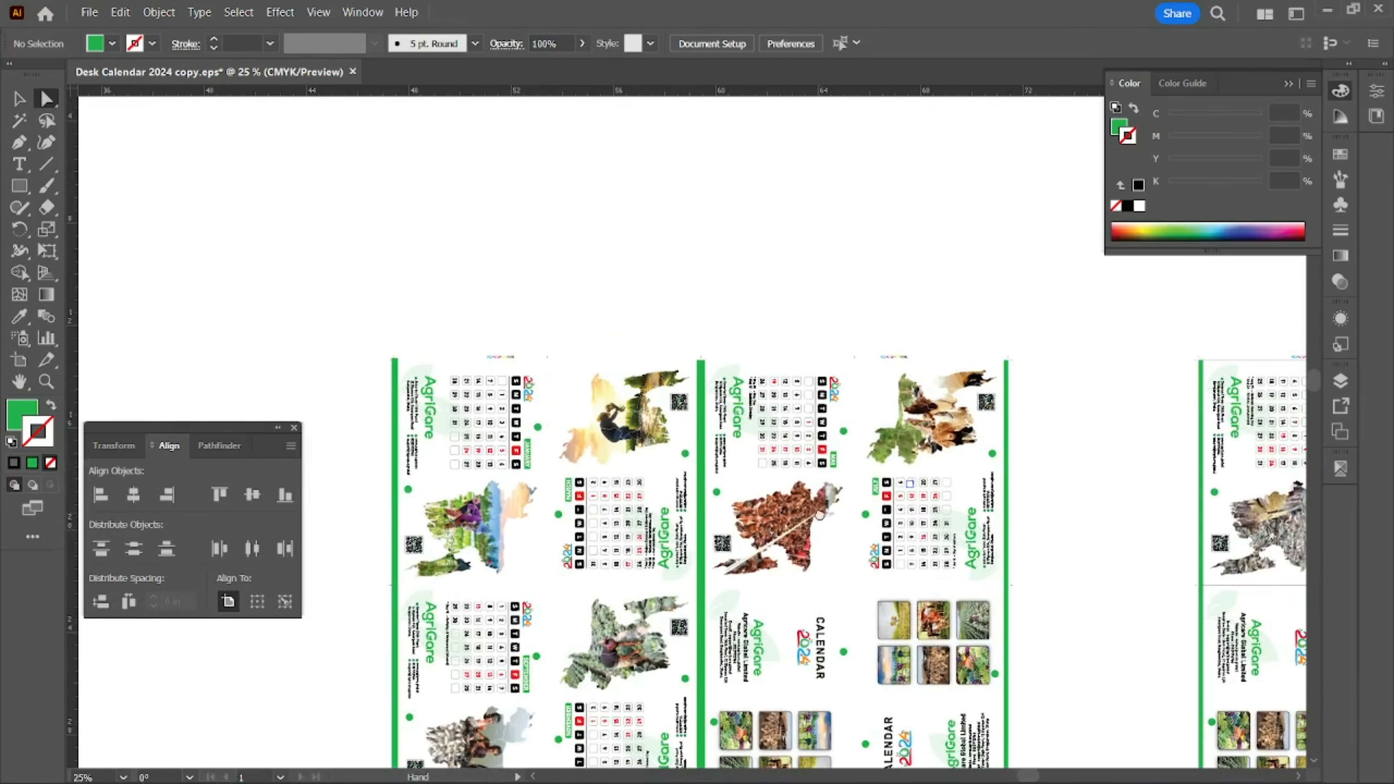
left_click_drag(820, 511, 786, 451)
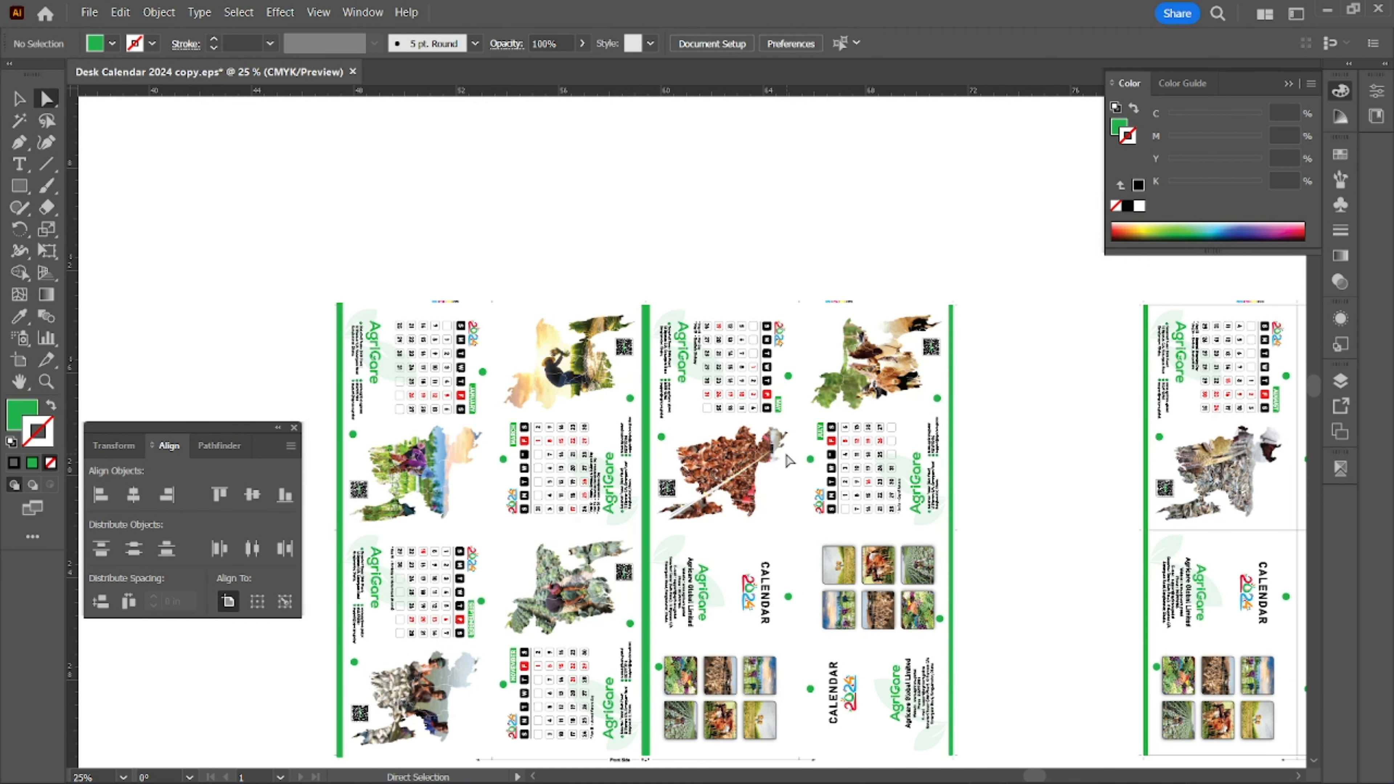
left_click_drag(987, 336, 926, 333)
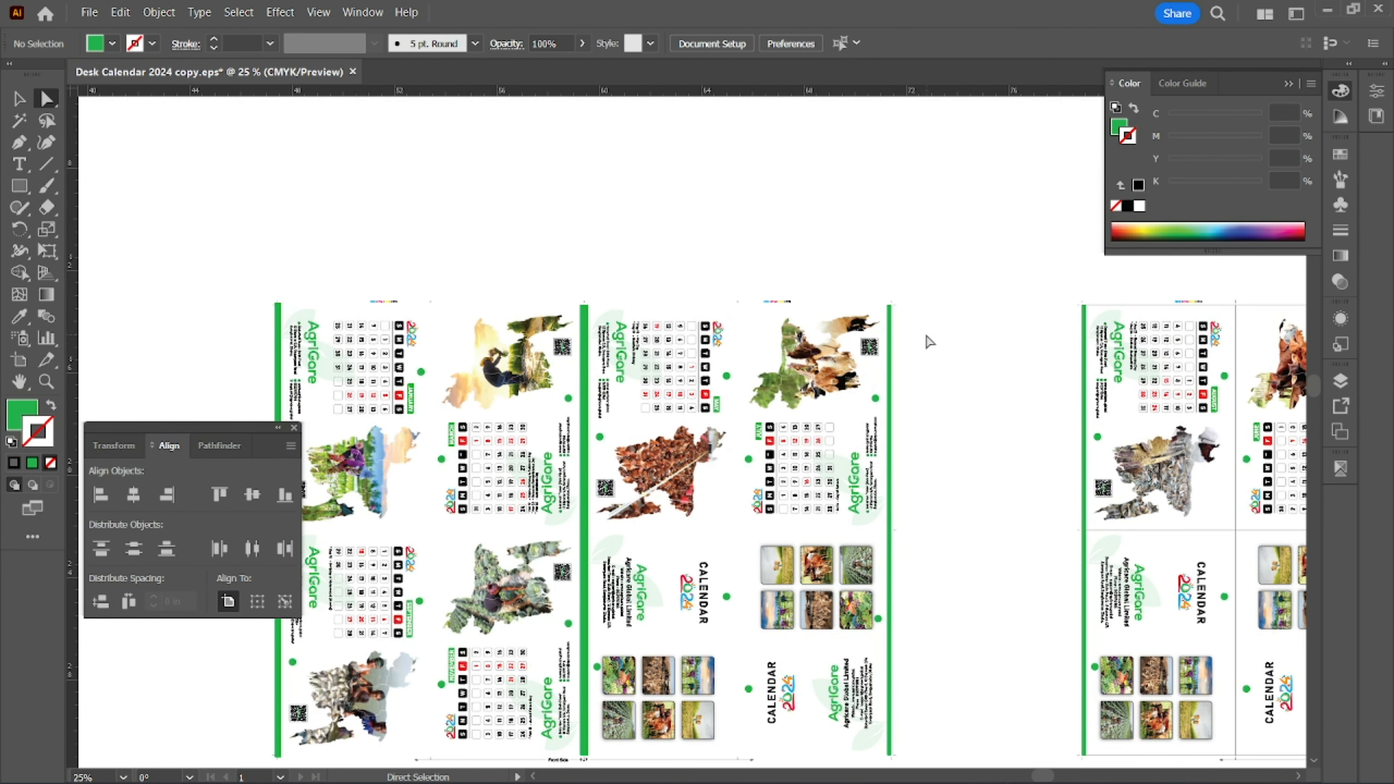
left_click_drag(910, 363, 943, 306)
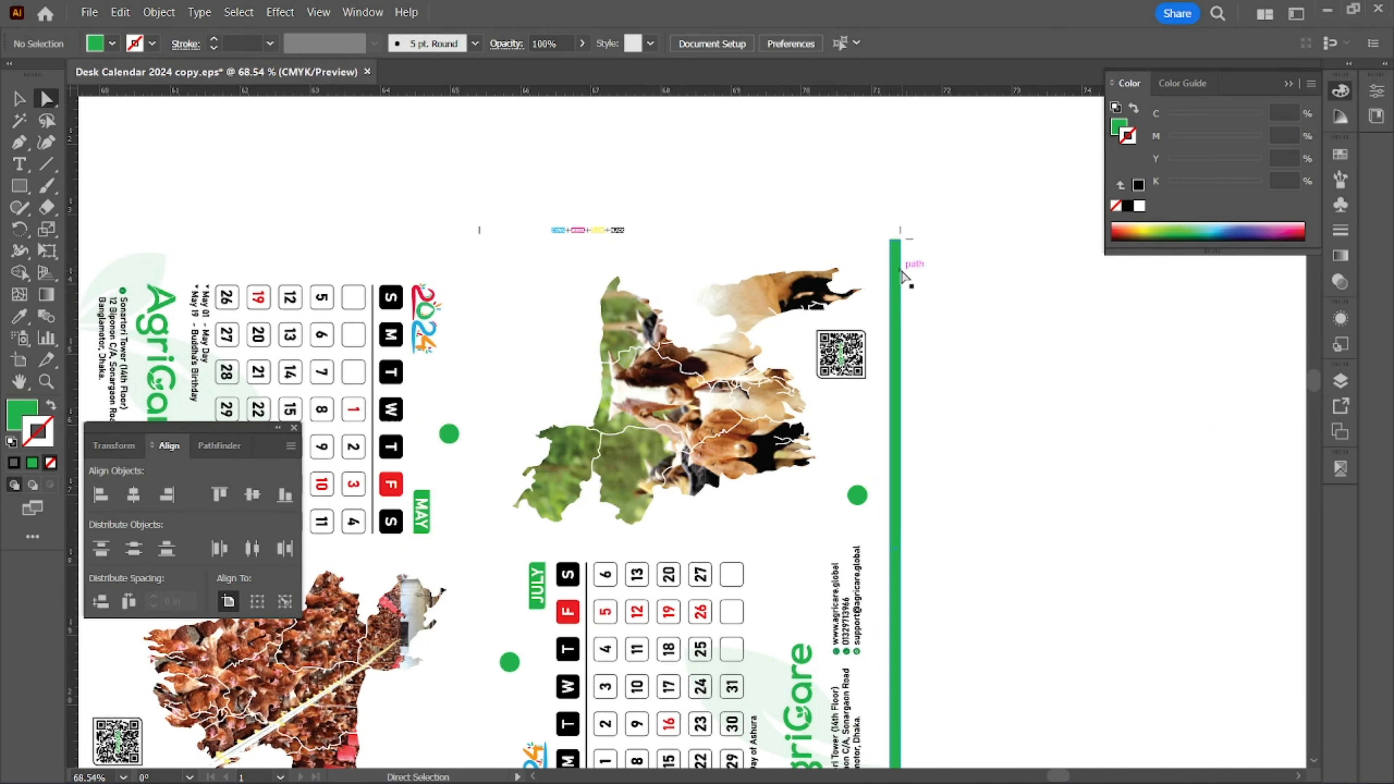
mouse_move(901, 240)
left_mouse_down()
mouse_move(927, 234)
mouse_move(906, 233)
left_mouse_up()
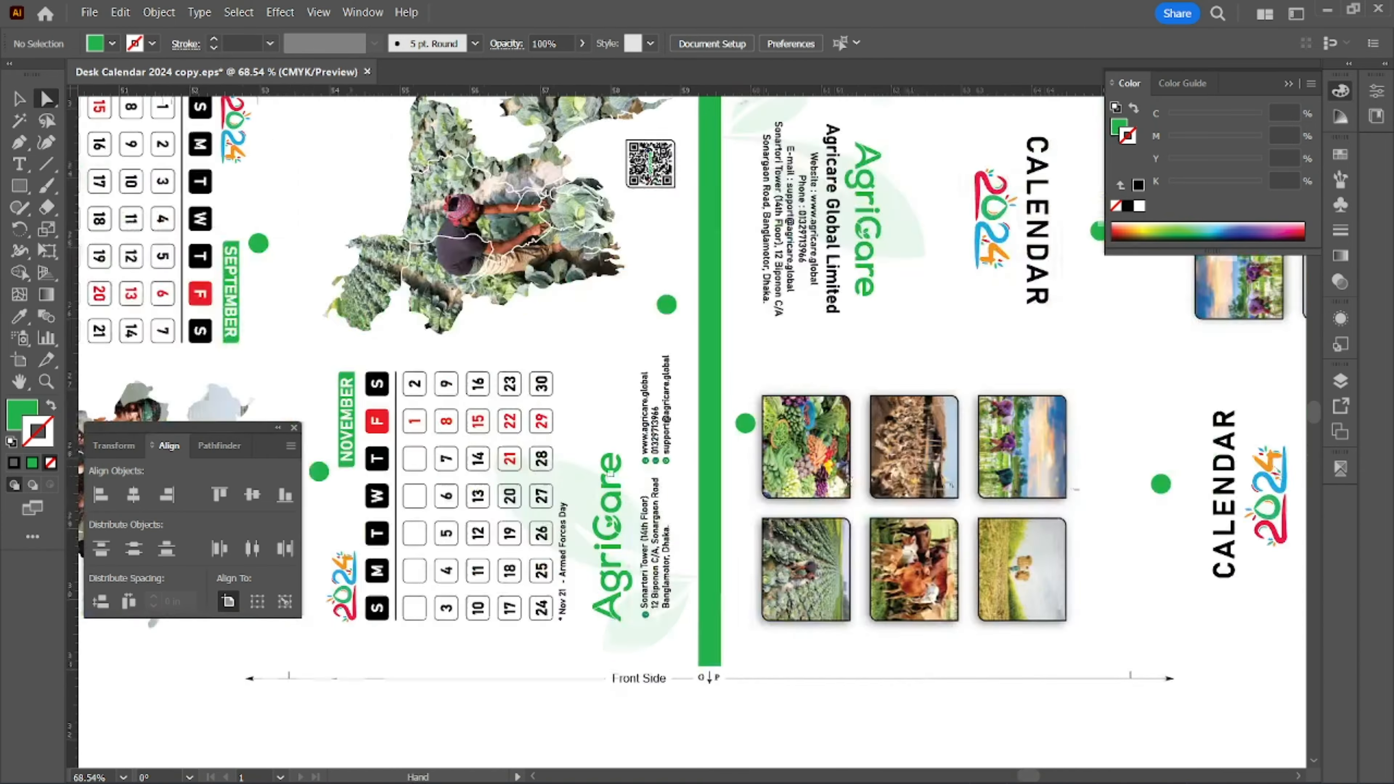
Extend the bottom ends of the two adjoining centre green strips on the Front Side layout by 2 mm.
left_click_drag(746, 681, 763, 492)
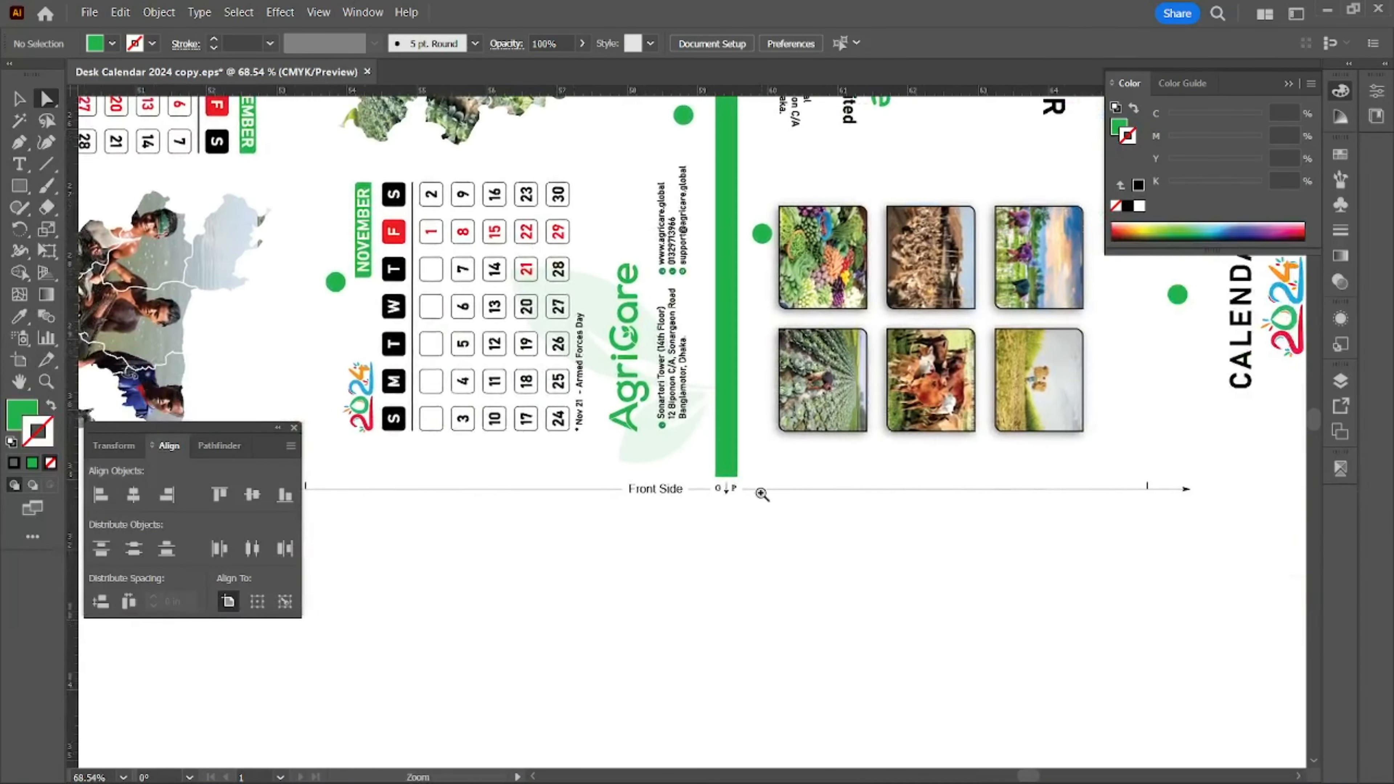
scroll(762, 492, "up", 5)
left_click_drag(666, 445, 625, 443)
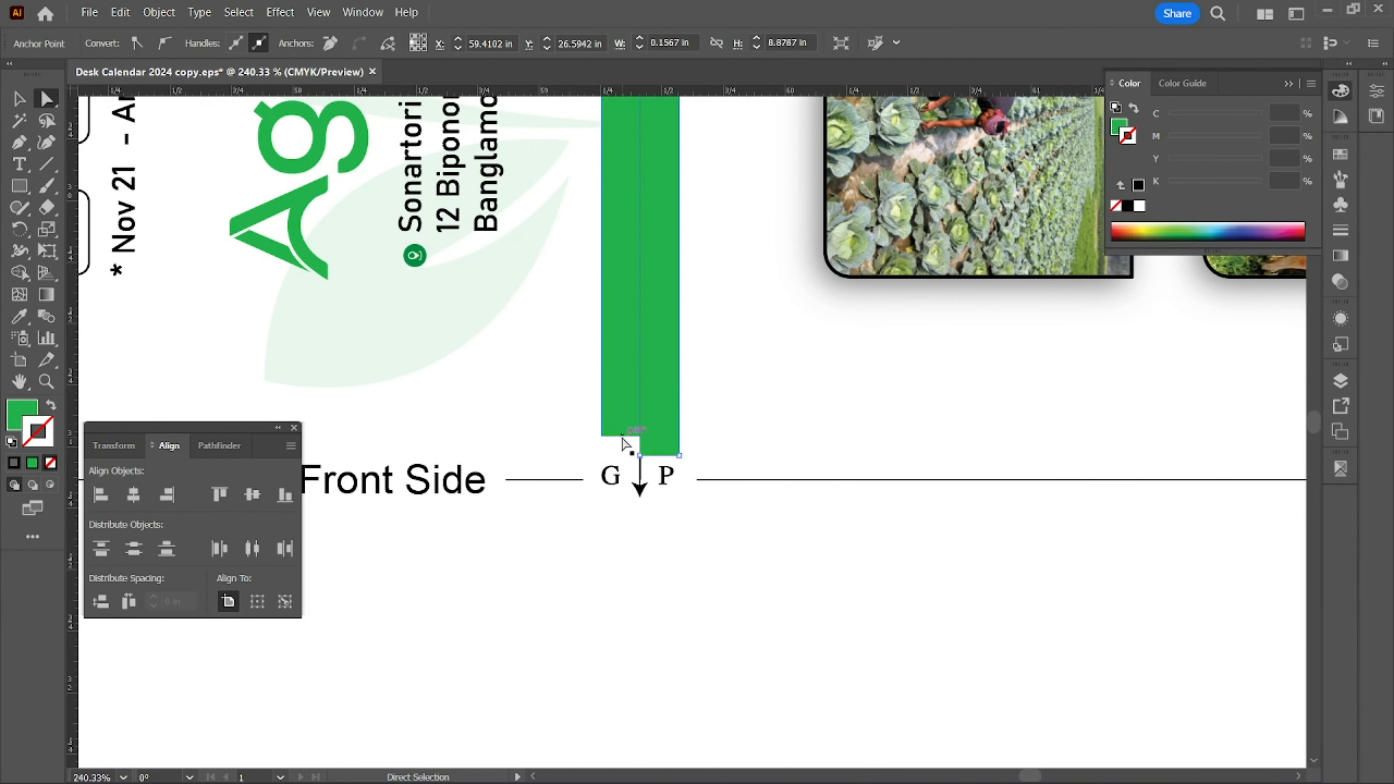
left_click(794, 449)
Extend the top ends of the Front Side layout's two centre green strips by 2 mm, clearing the grid outline in the way.
scroll(794, 451, "down", 5)
scroll(793, 451, "down", 5)
scroll(895, 484, "up", 5)
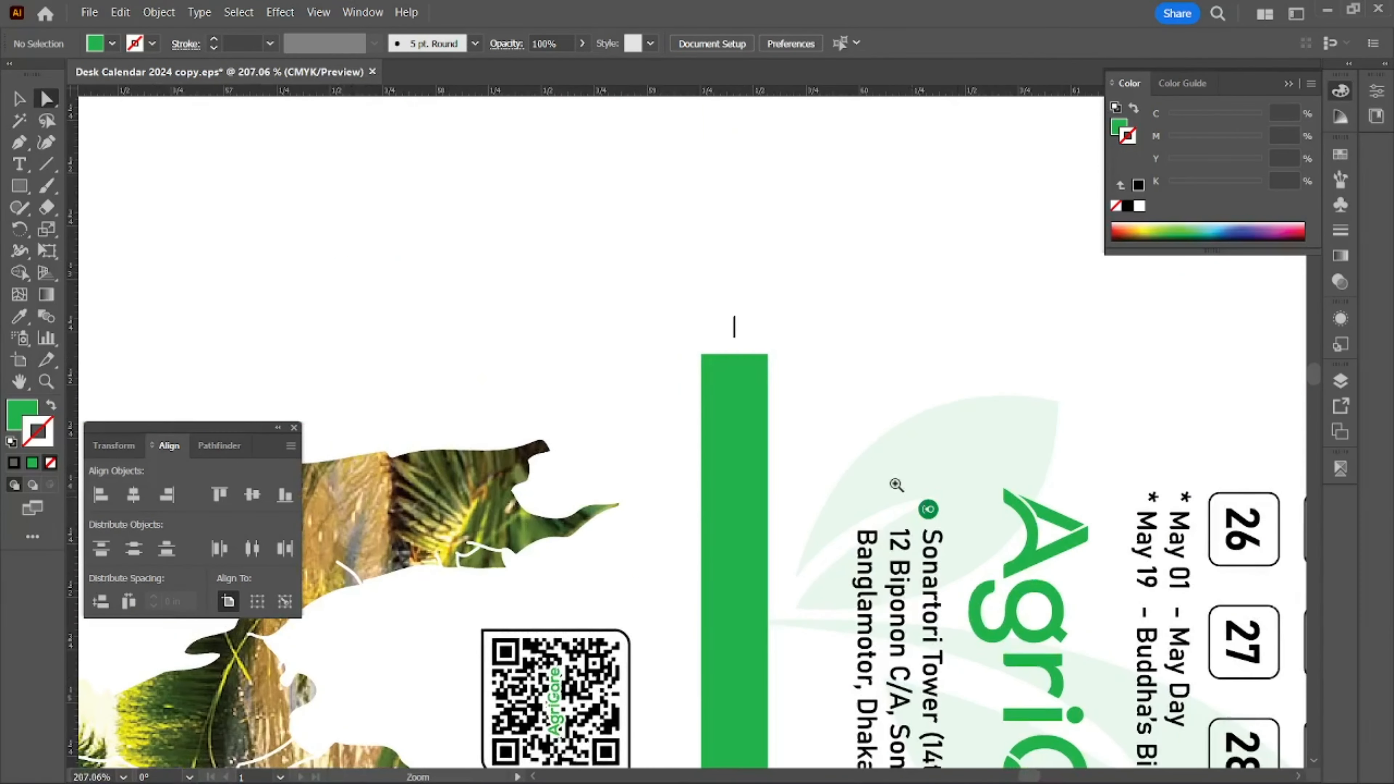
left_click(717, 360)
left_click(821, 296)
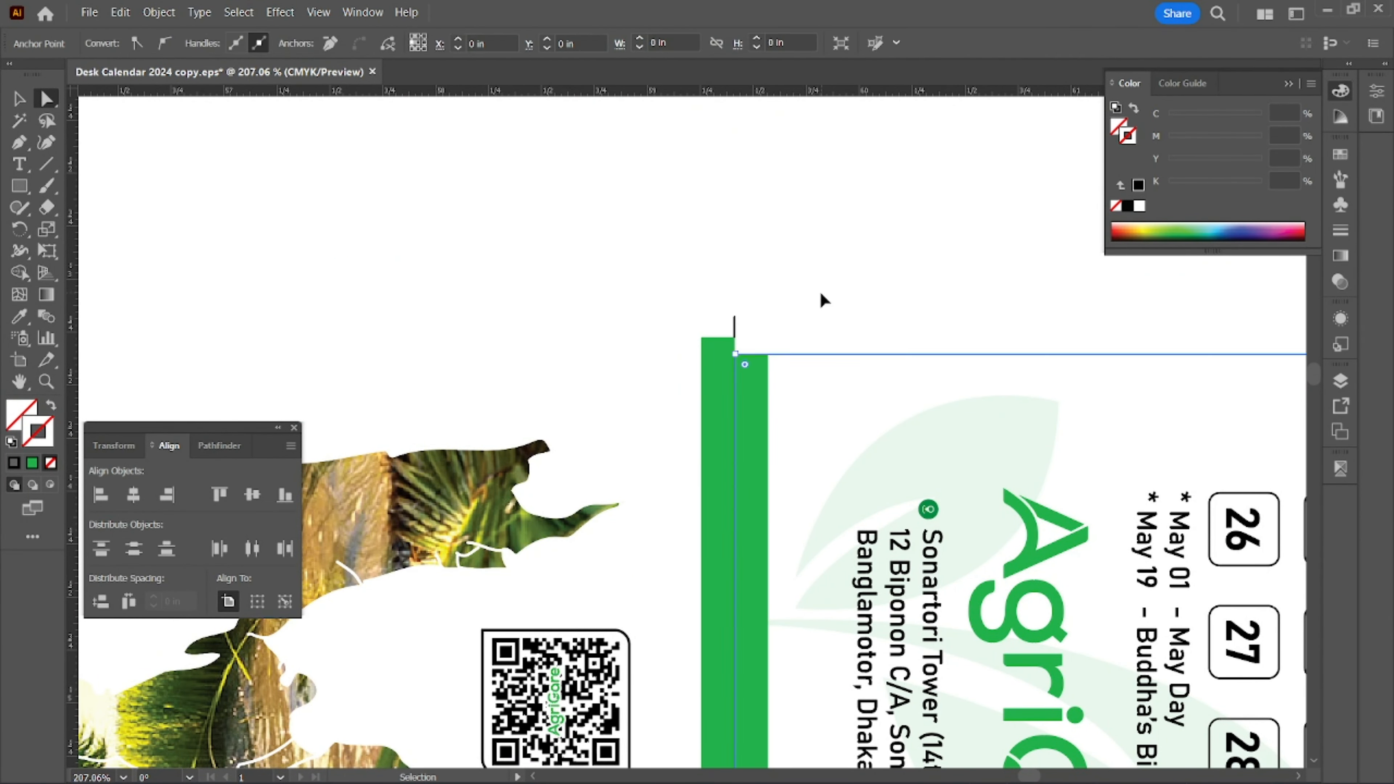
left_click(753, 360)
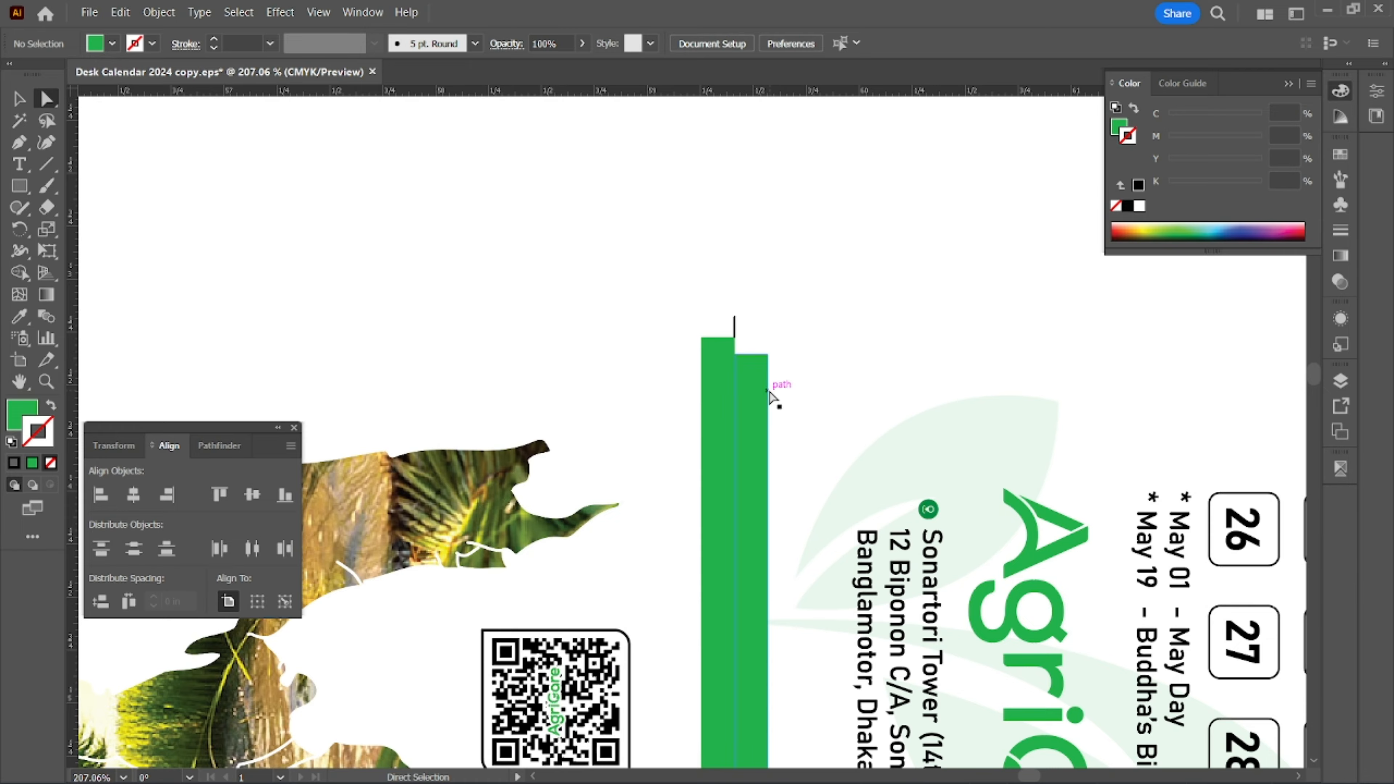
left_click(756, 355)
left_click(807, 277)
scroll(808, 274, "down", 6)
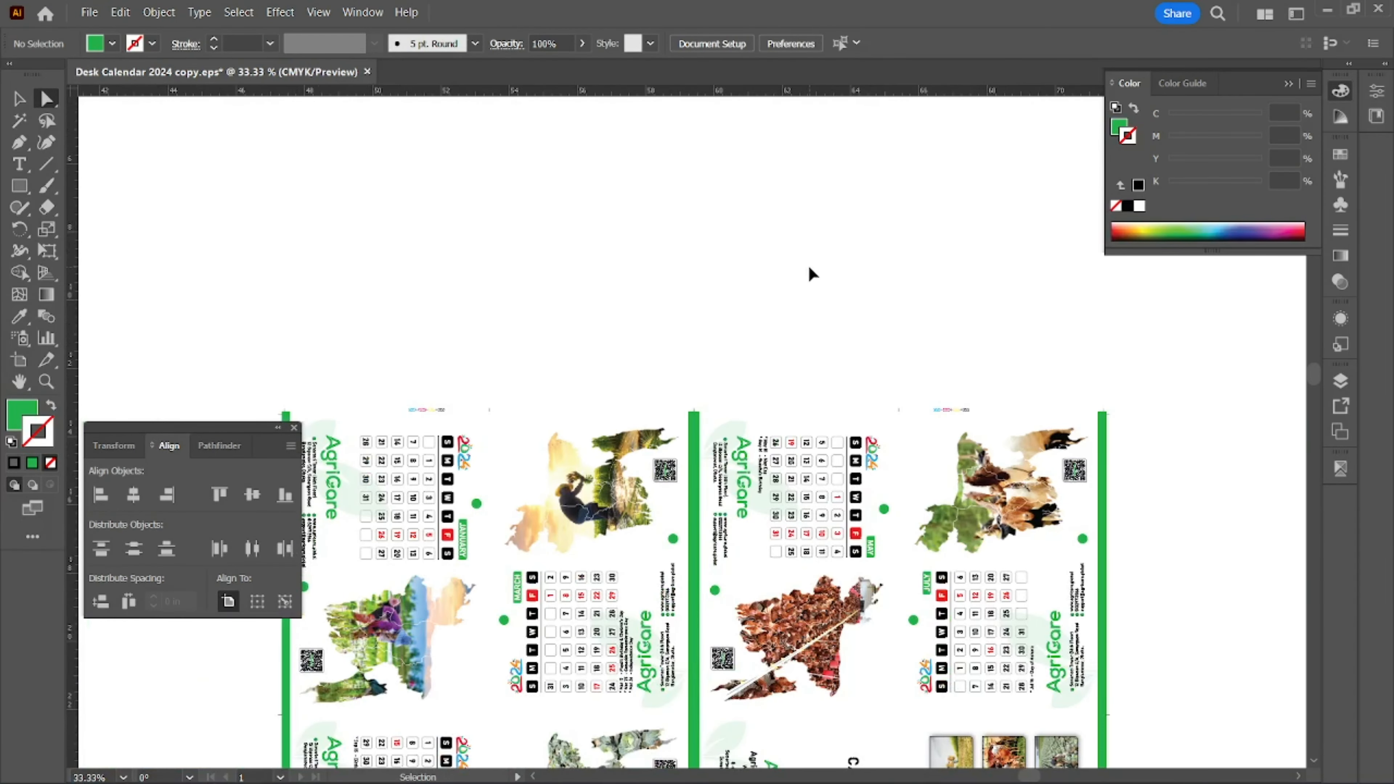
Extend the August page's green strip 2 mm past its top and left edges on the Back Side layout, clearing the grid outline in the way.
scroll(865, 540, "up", 4)
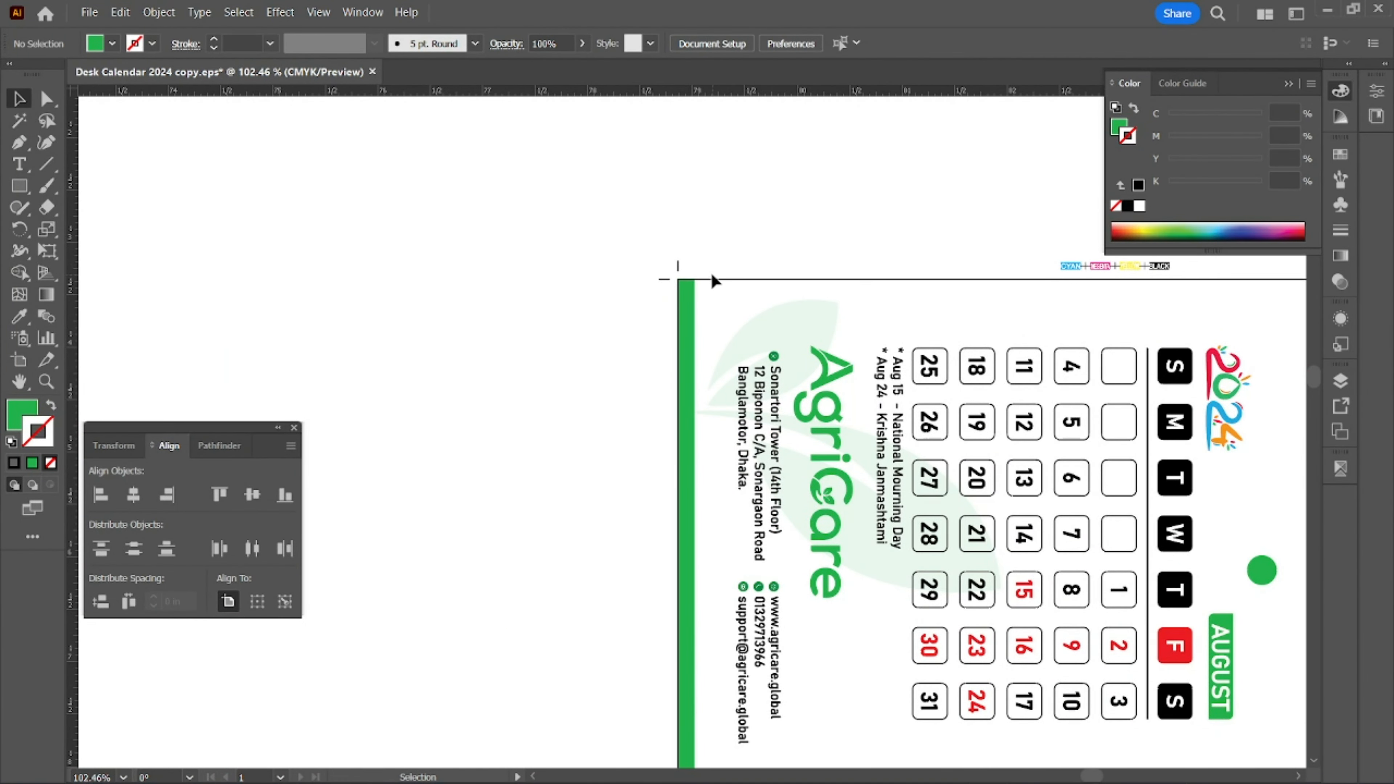
left_click(712, 280)
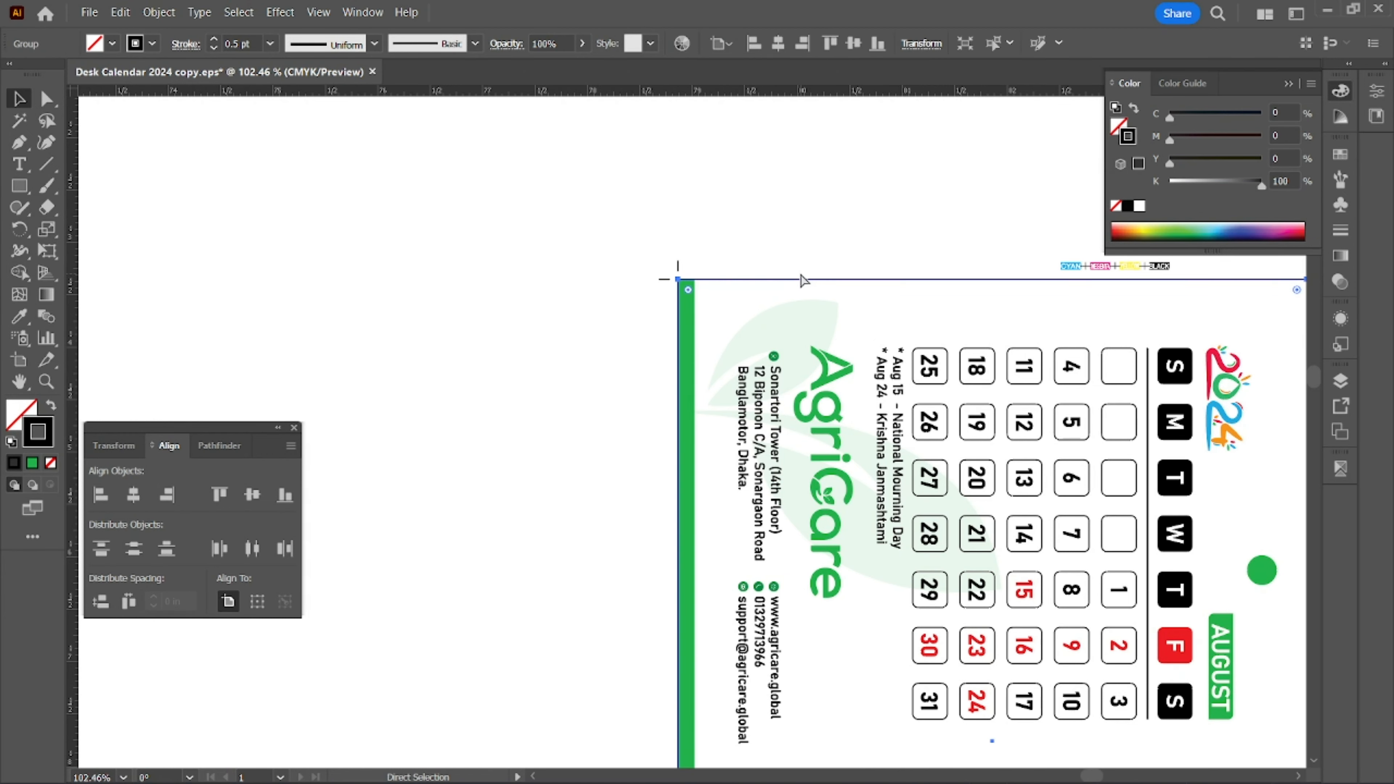
key("v")
left_click(632, 236)
left_click(682, 282)
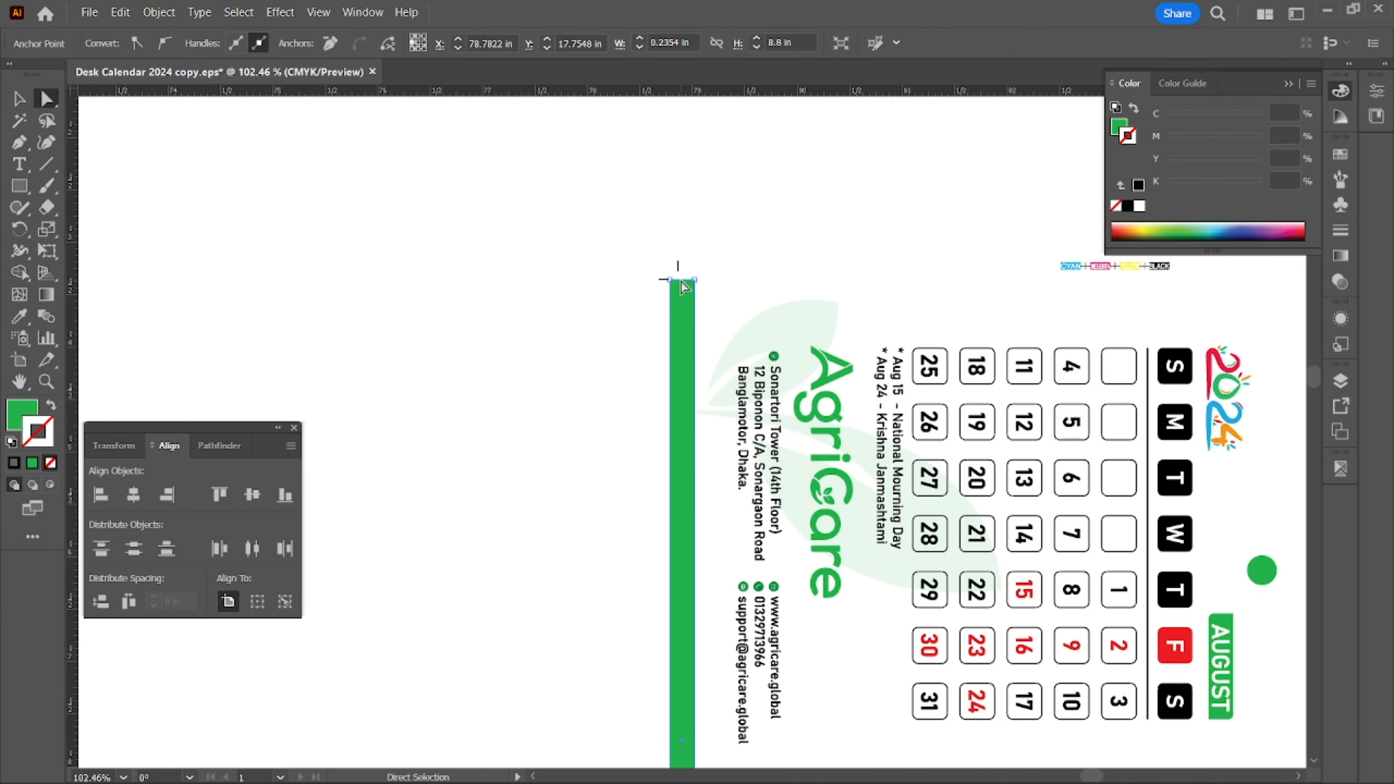
left_click(803, 248)
Extend the top ends of the Back Side layout's two centre green strips beside the April page by 2 mm.
scroll(781, 327, "right", 10)
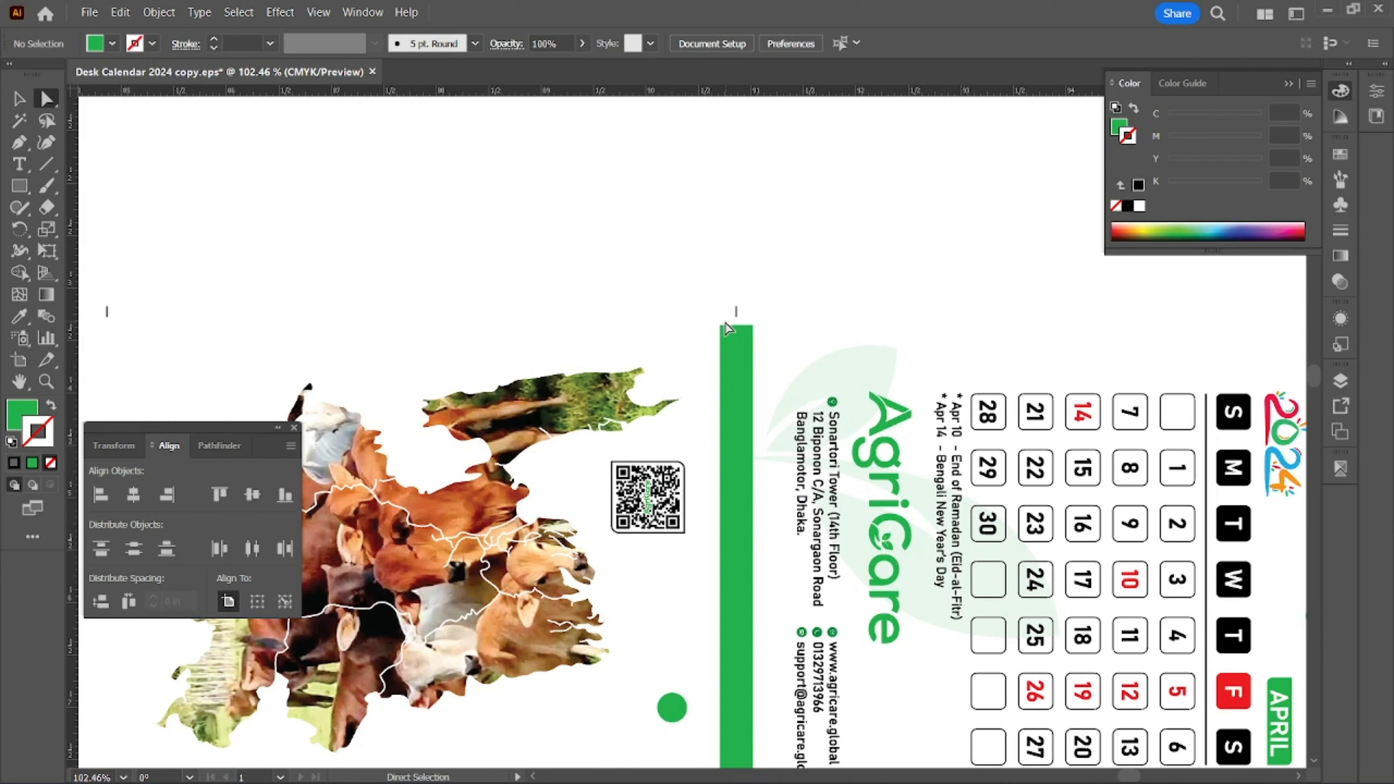
left_click(727, 325)
key("Delete")
left_click_drag(726, 326, 730, 317)
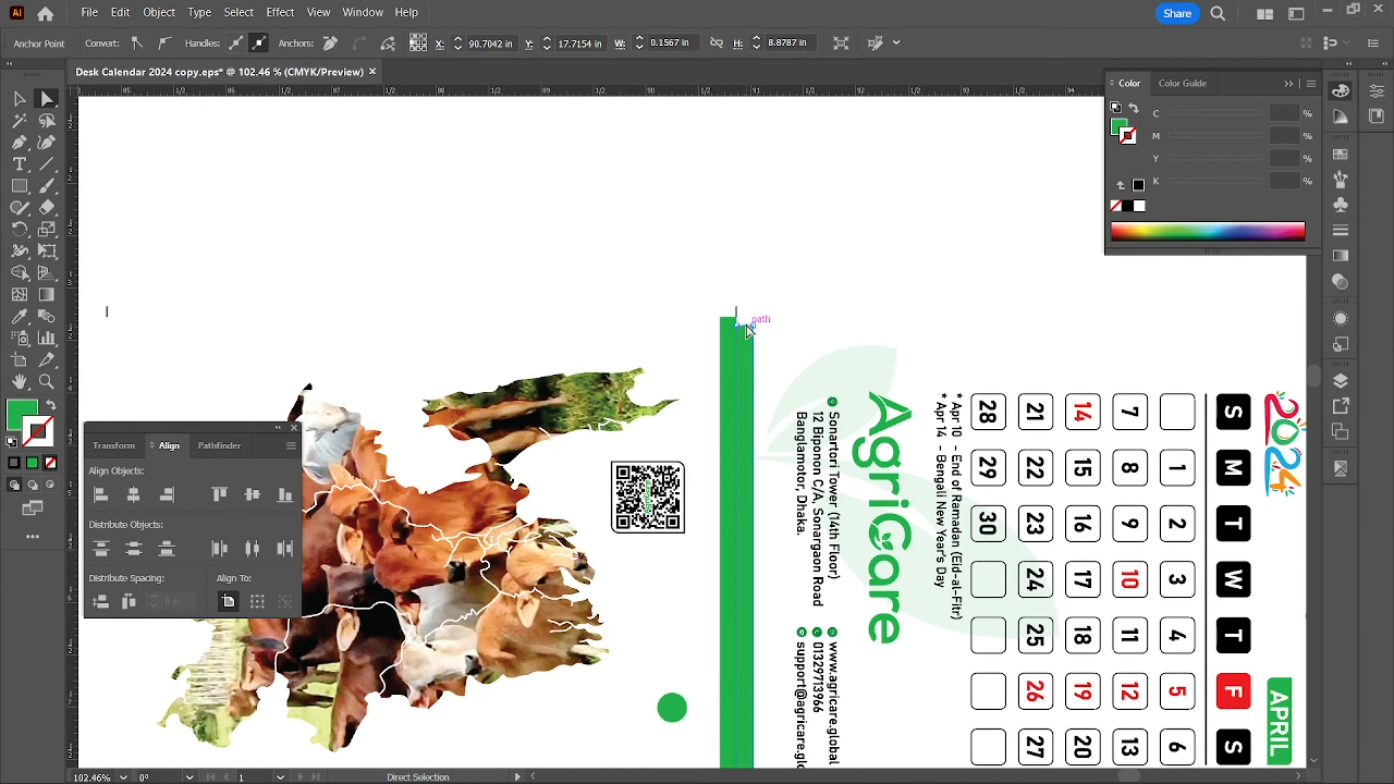
key("ctrl+shift+a")
Extend the green strip beside the straw-harvest picture 2 mm past its top and right edges on the Back Side layout.
key("z")
scroll(995, 311, "right", 15)
left_click(874, 329)
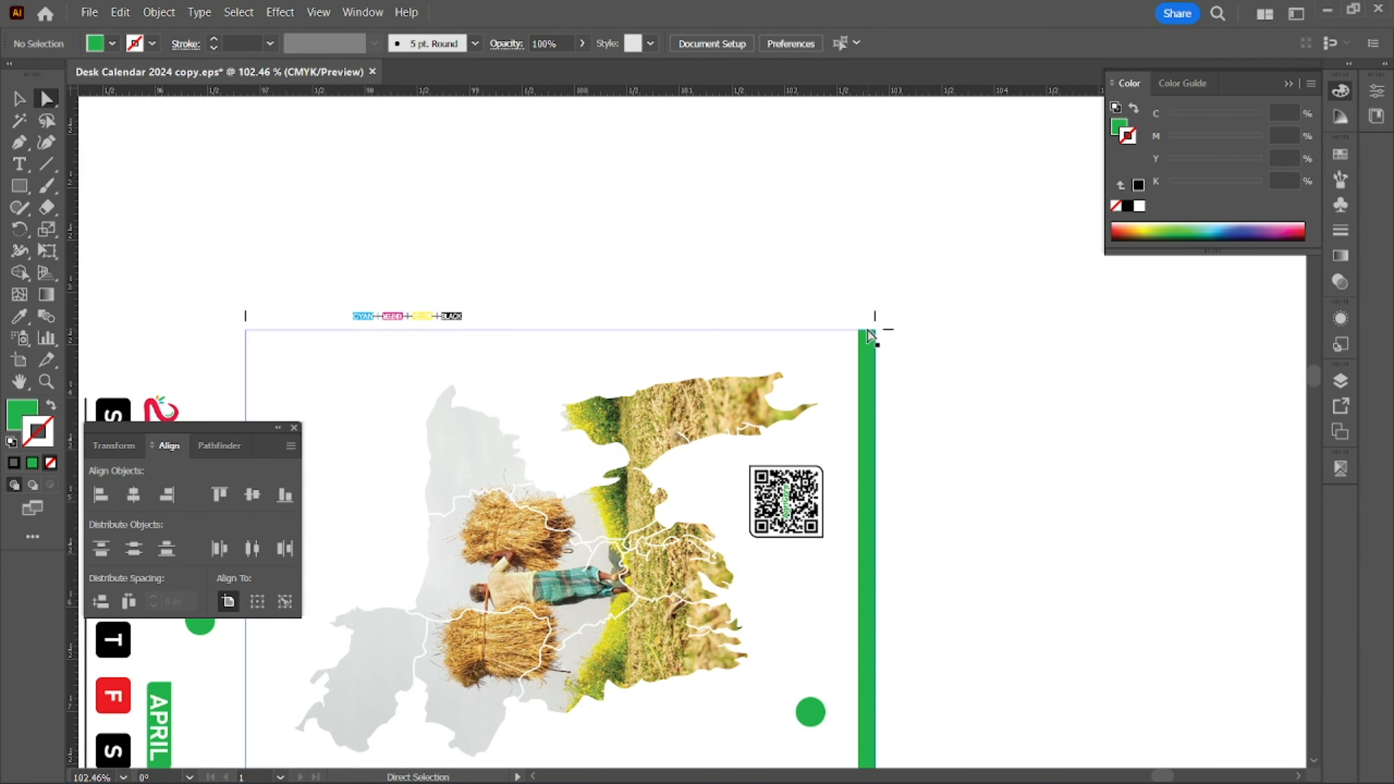
left_click(869, 332)
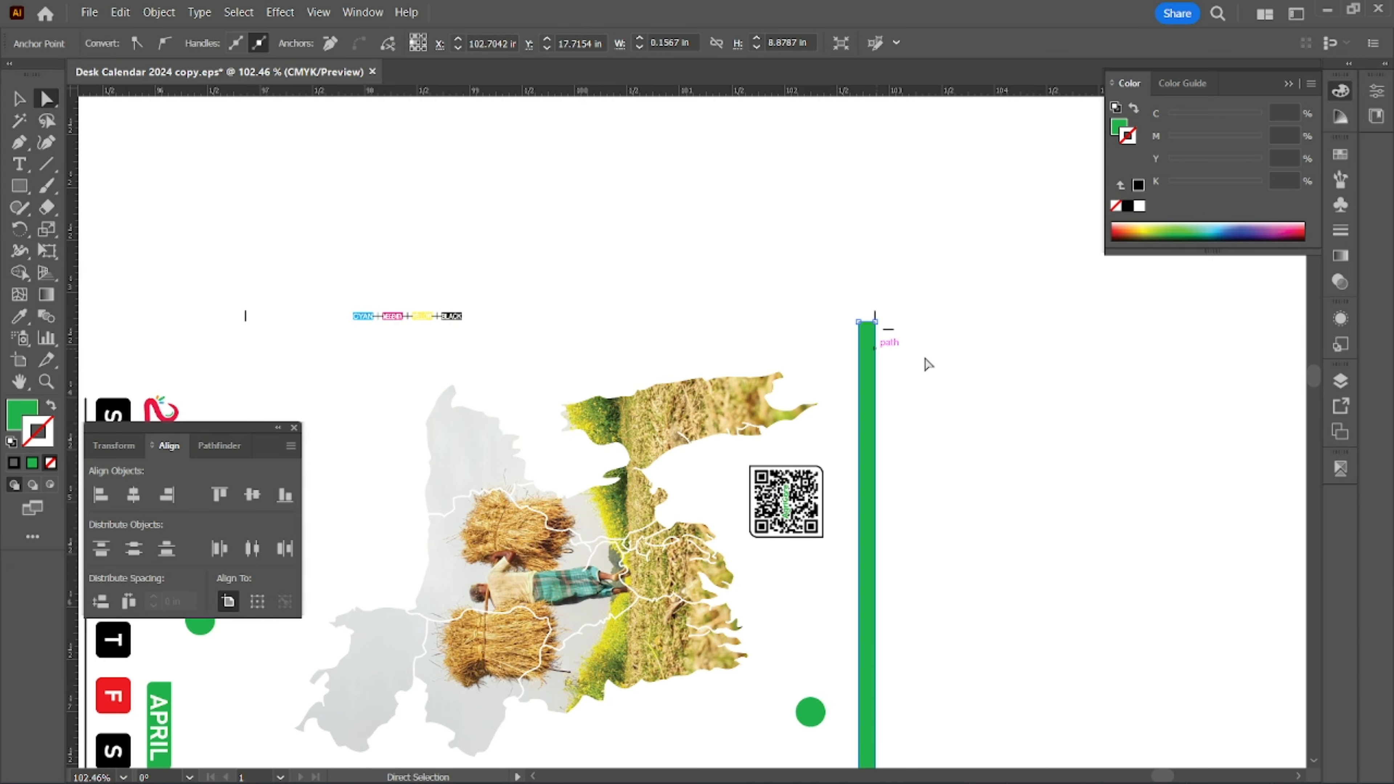
scroll(915, 286, "down", 15)
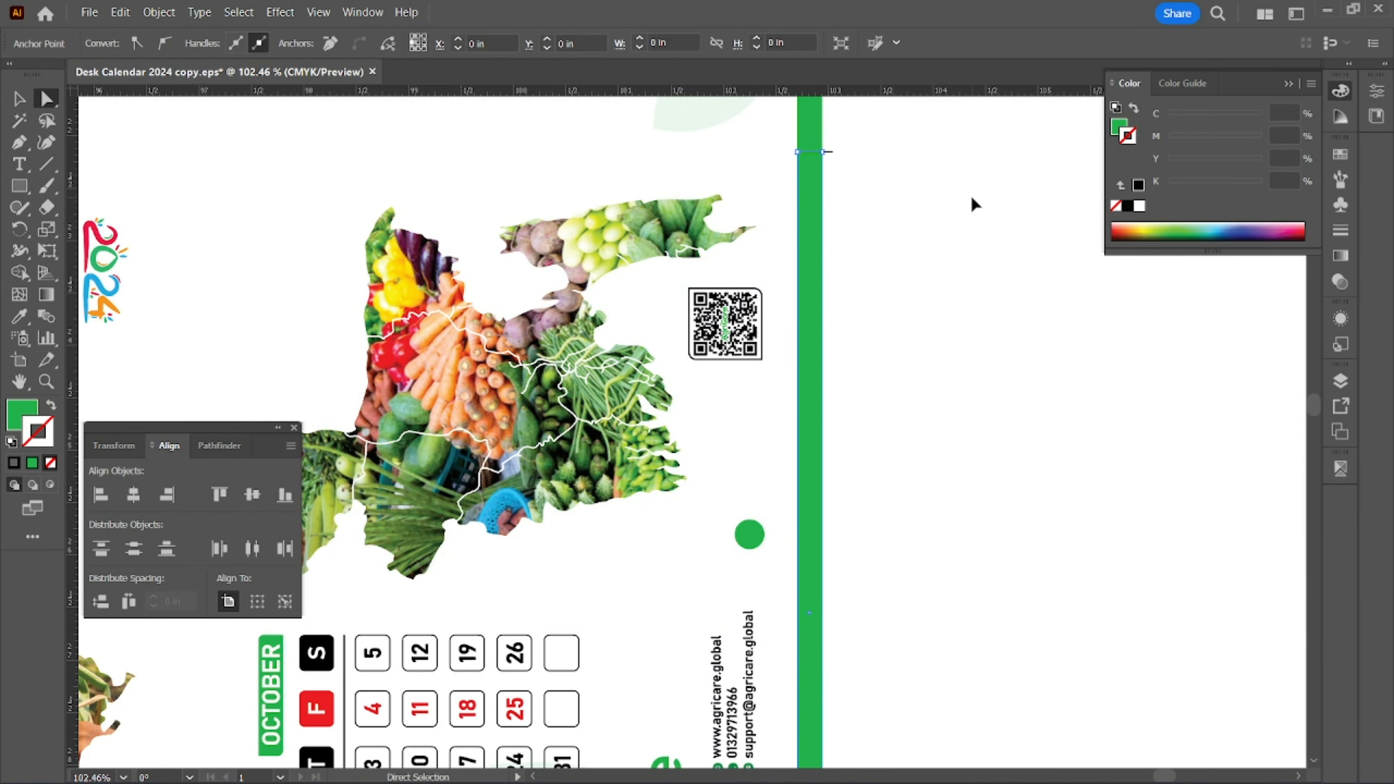
Extend the bottom ends of the Back Side layout's outer and centre green strips by 2 mm, starting from the October page.
scroll(982, 275, "down", 10)
left_click(966, 462)
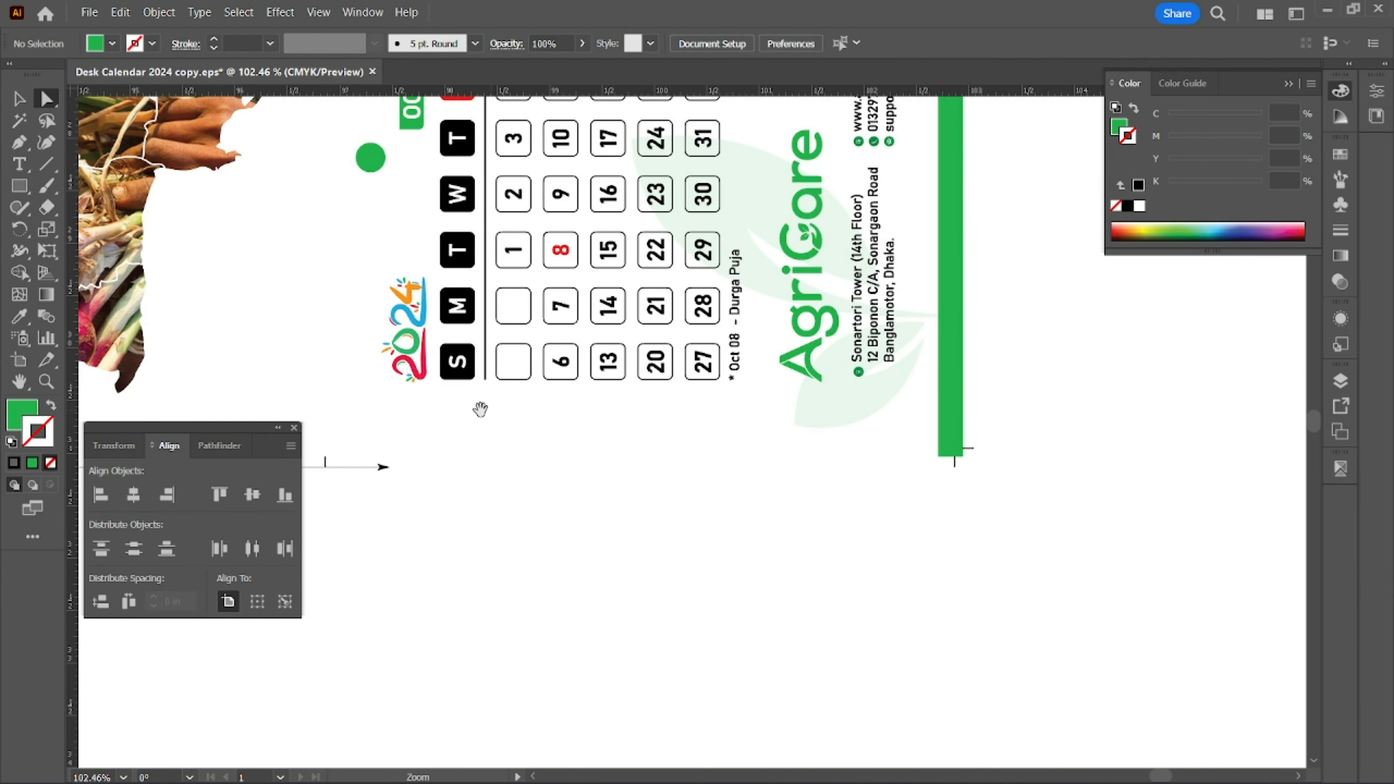
scroll(480, 409, "down", 10)
left_click(692, 471)
left_click(676, 470)
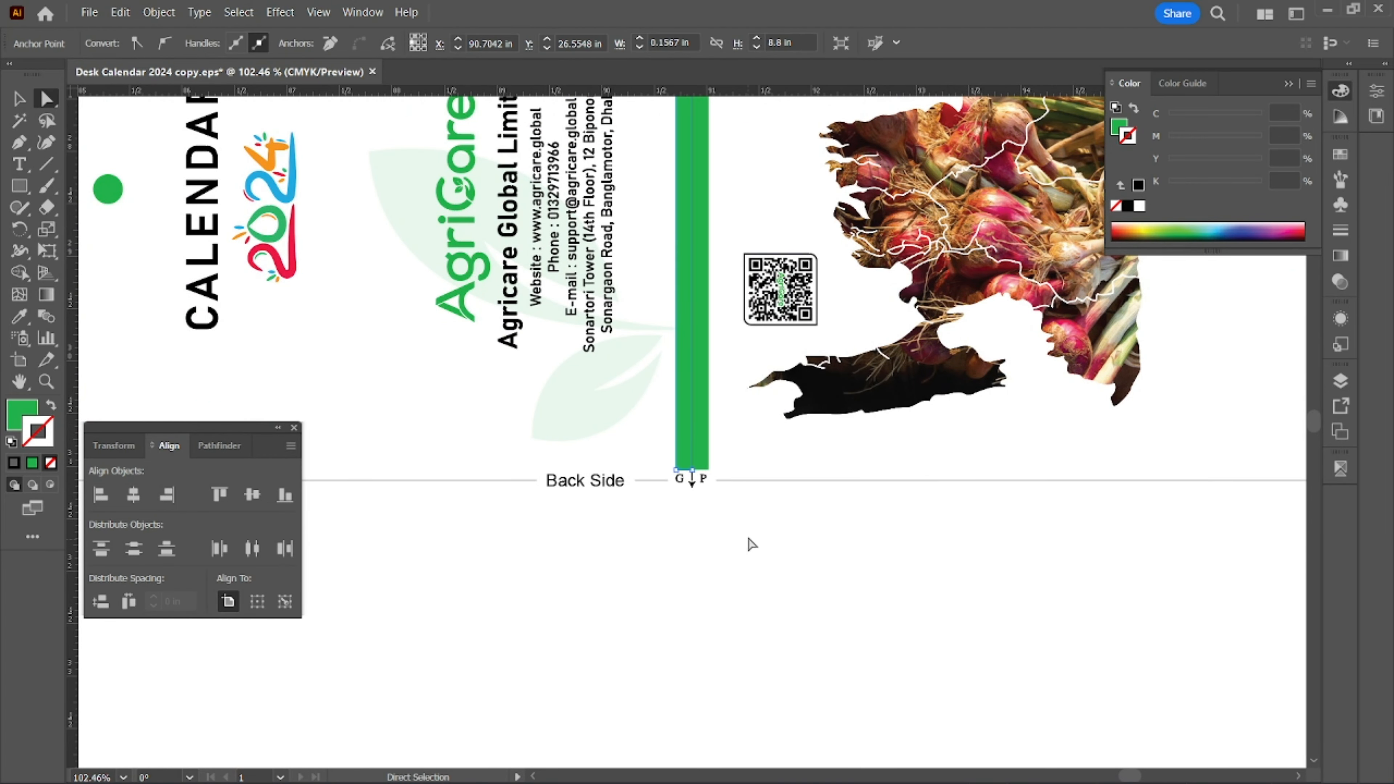
left_click(751, 543)
scroll(728, 458, "left", 10)
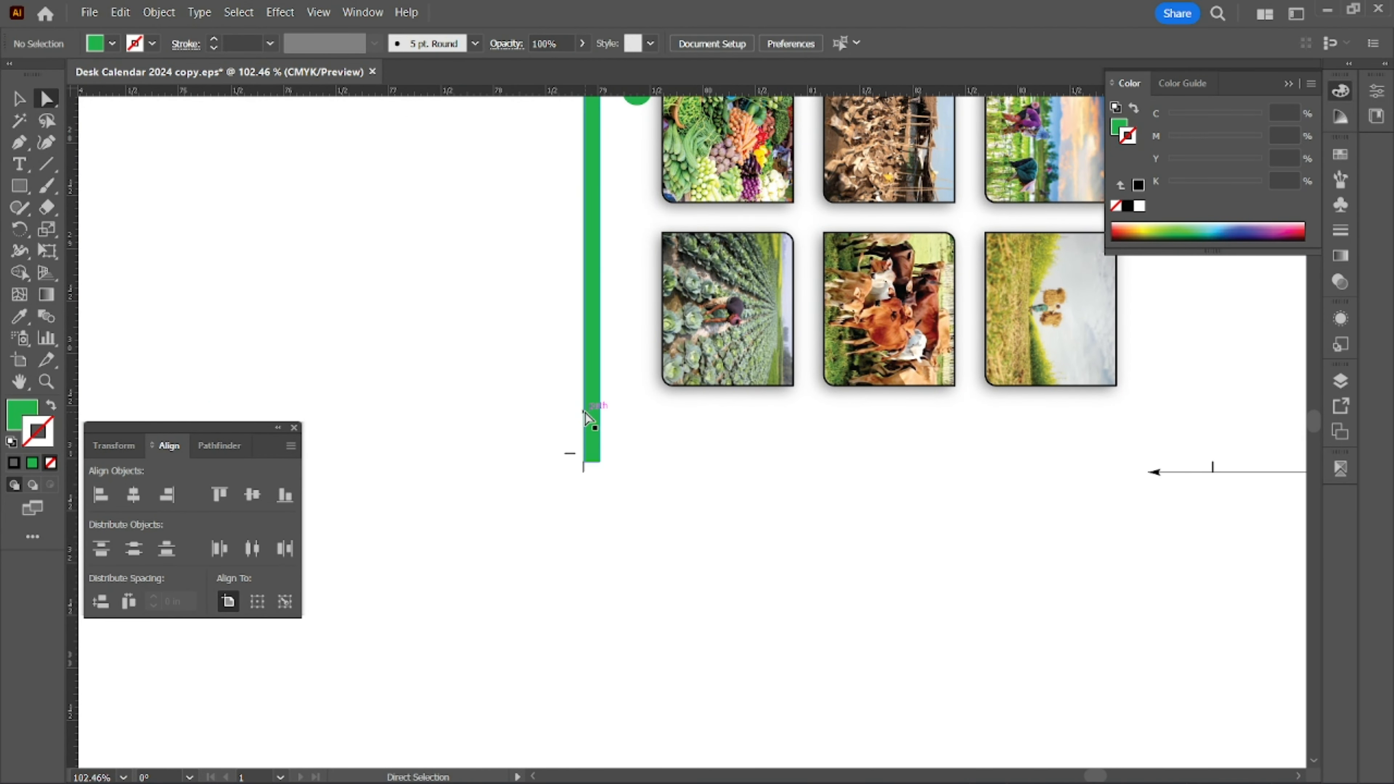
Show the hidden grid outlines around the calendar pages on both layouts again.
key("ctrl+minus")
key("ctrl+minus")
key("ctrl+minus")
key("ctrl+minus")
key("ctrl+a")
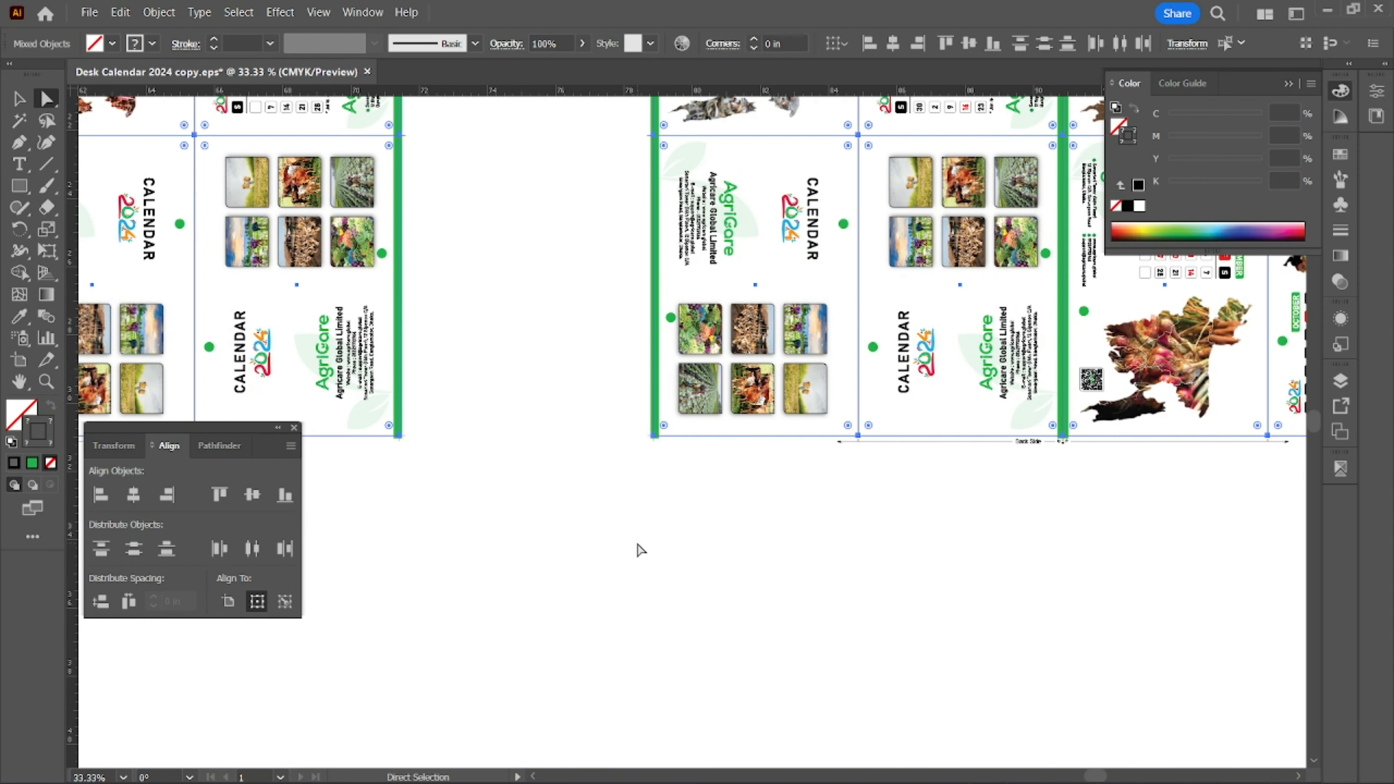
left_click(640, 549)
Select the 0.5 pt black grid outlines on both layouts and clear them from view.
key("ctrl+minus")
key("ctrl+minus")
scroll(694, 434, "up", 5)
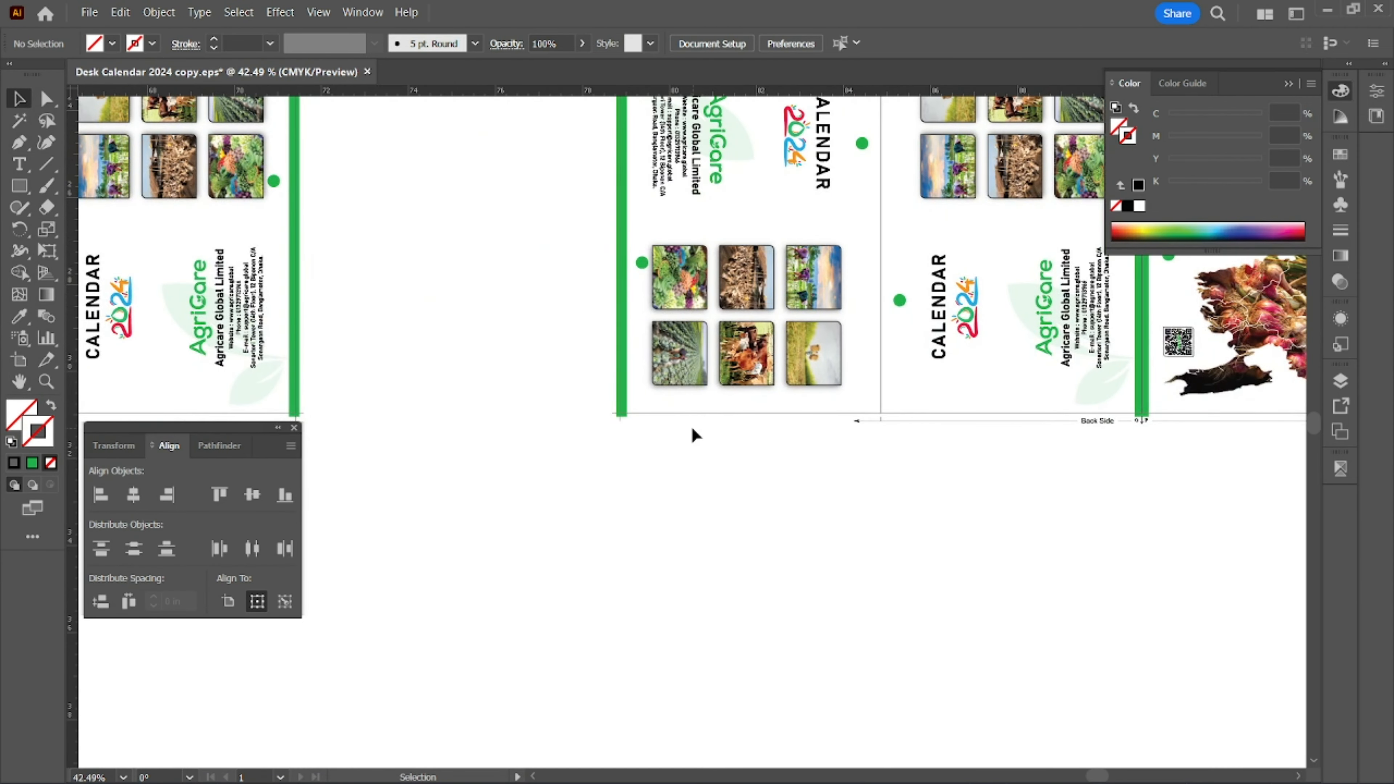
left_click(687, 415)
scroll(513, 451, "left", 5)
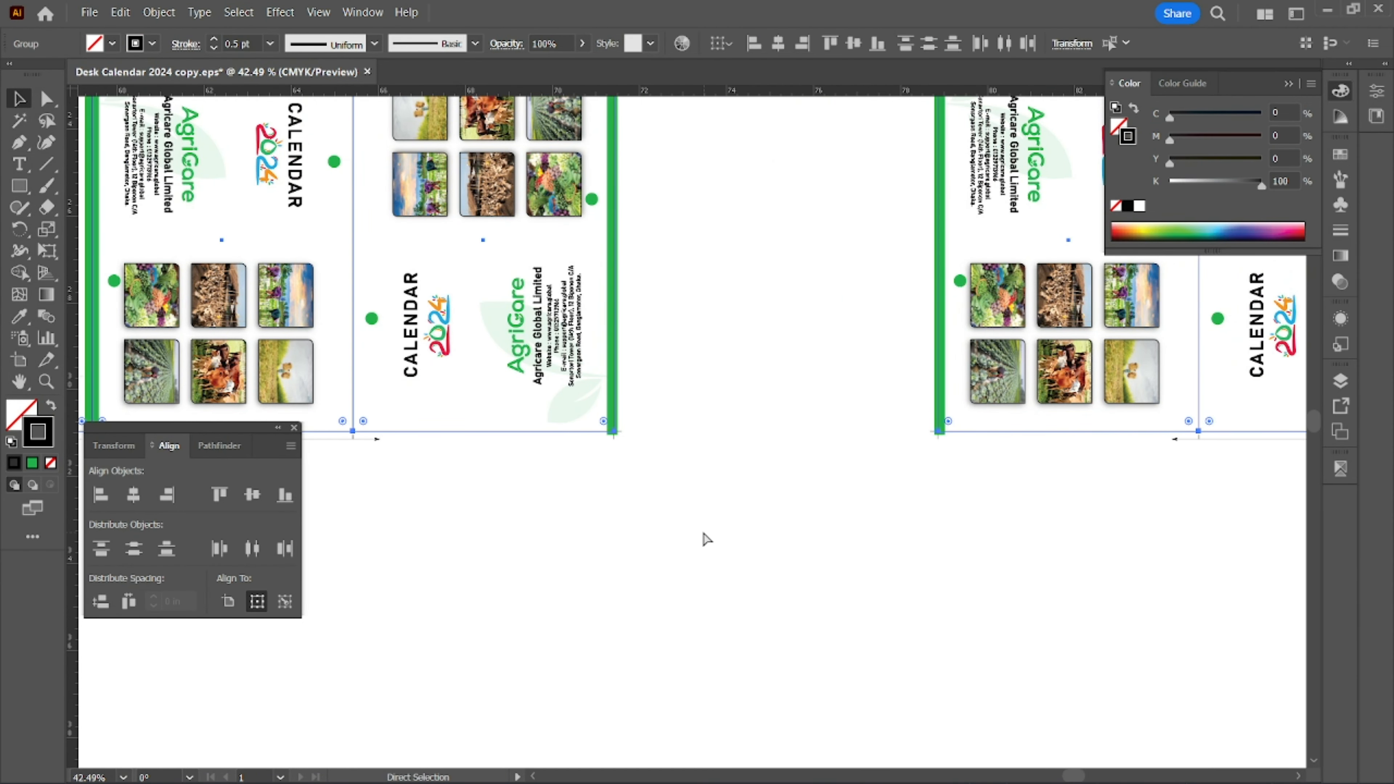
left_click(658, 543)
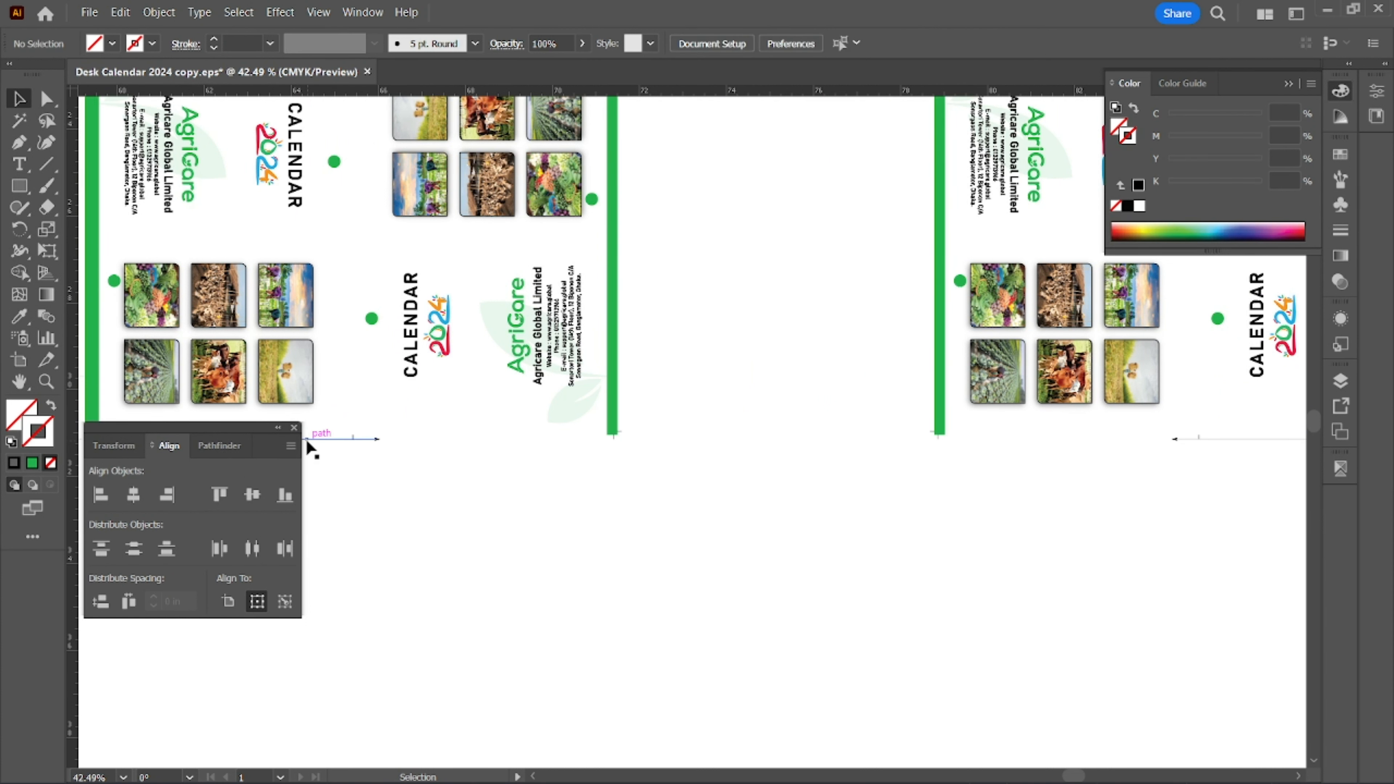
left_click(1341, 92)
left_click(1340, 469)
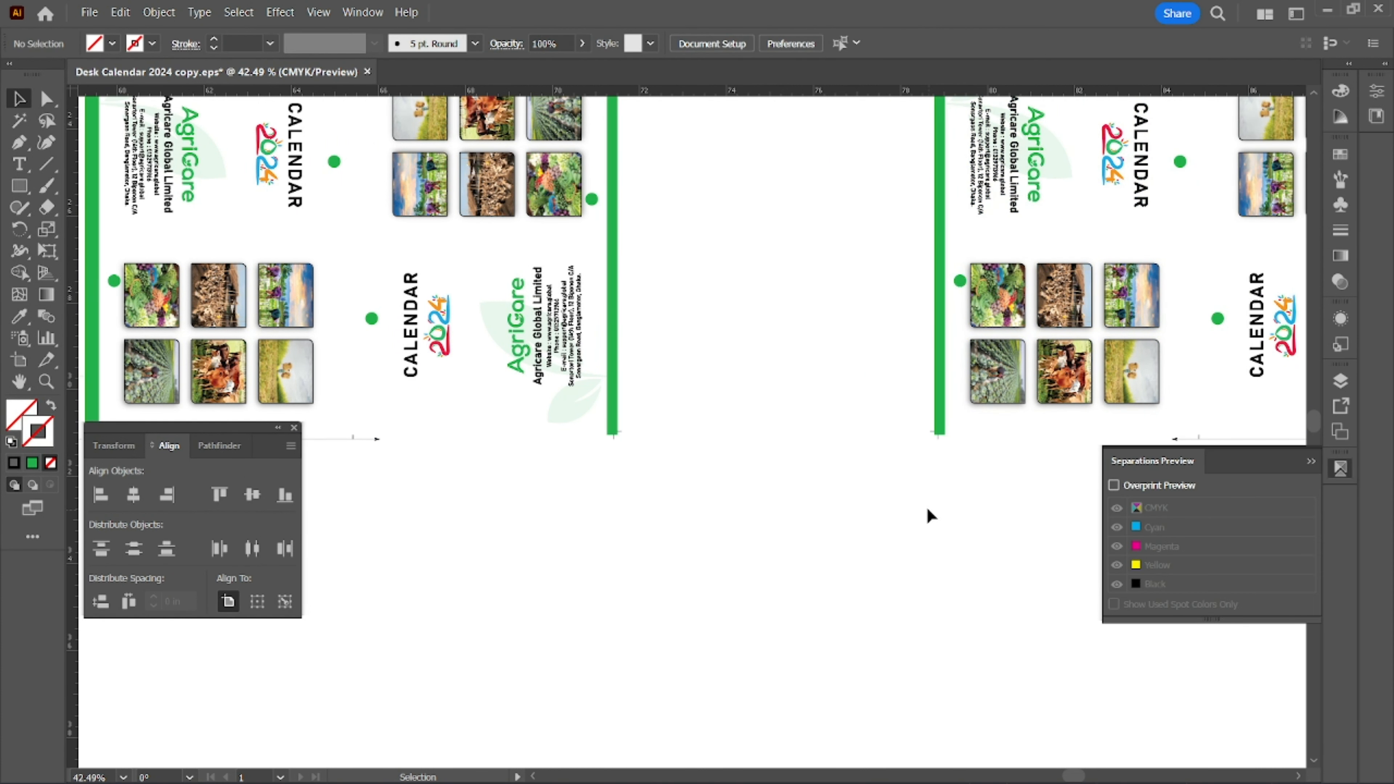
left_click(1345, 470)
Move both calendar layouts closer to the artboard's left edge and delete the "Calendar Size 8.8 x 6" heading.
key("ctrl+0")
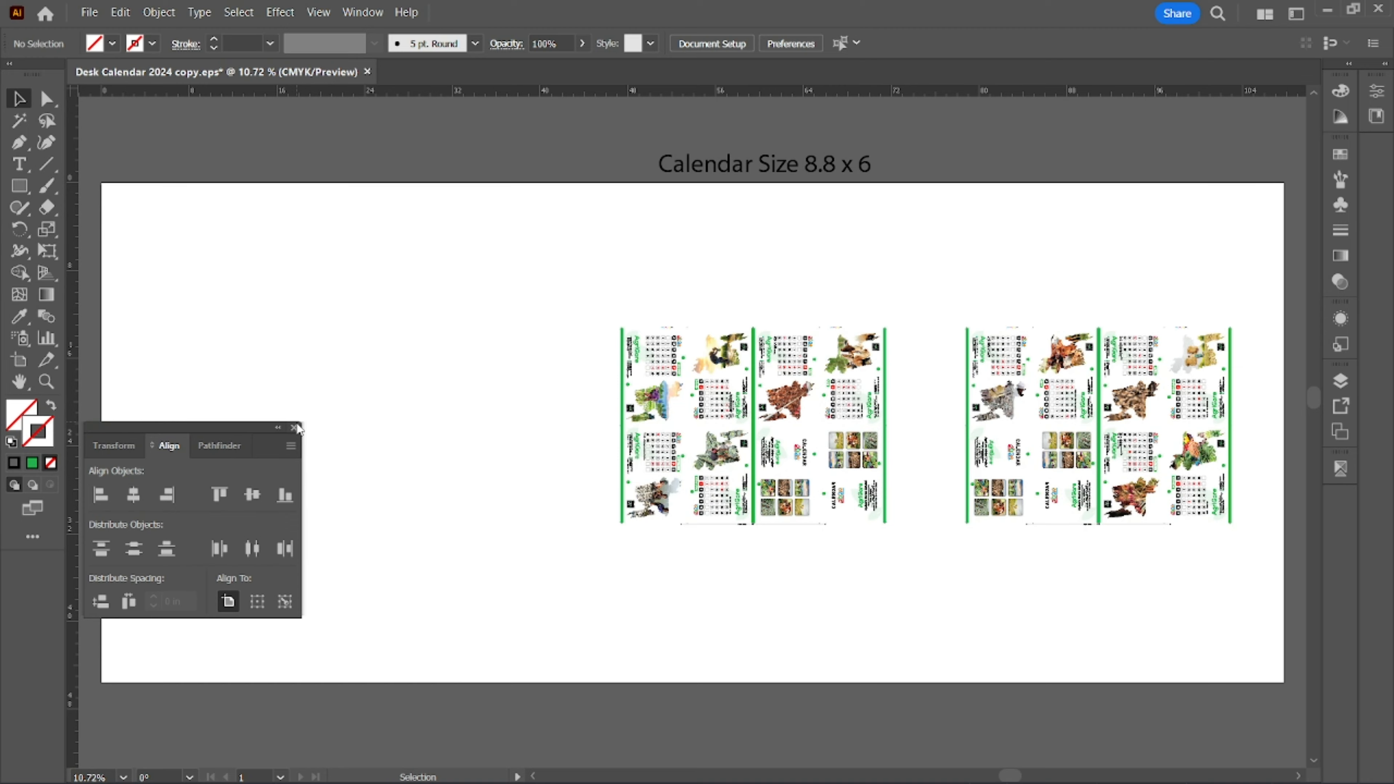
left_click_drag(1004, 418, 716, 289)
left_click(775, 222)
key("Delete")
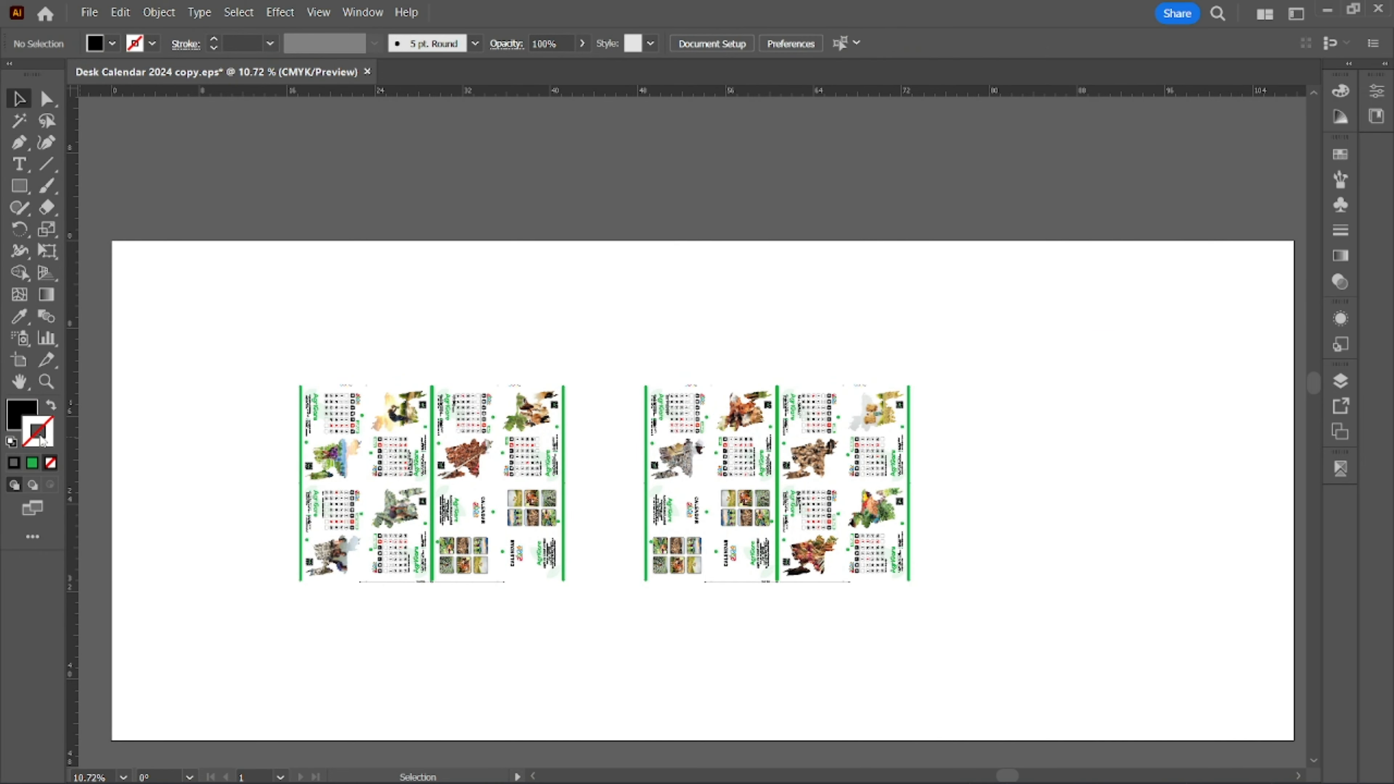
Shrink the Cover artboard from its sides and top so it fits more closely around the two layouts.
key("shift+o")
left_click_drag(112, 493, 262, 491)
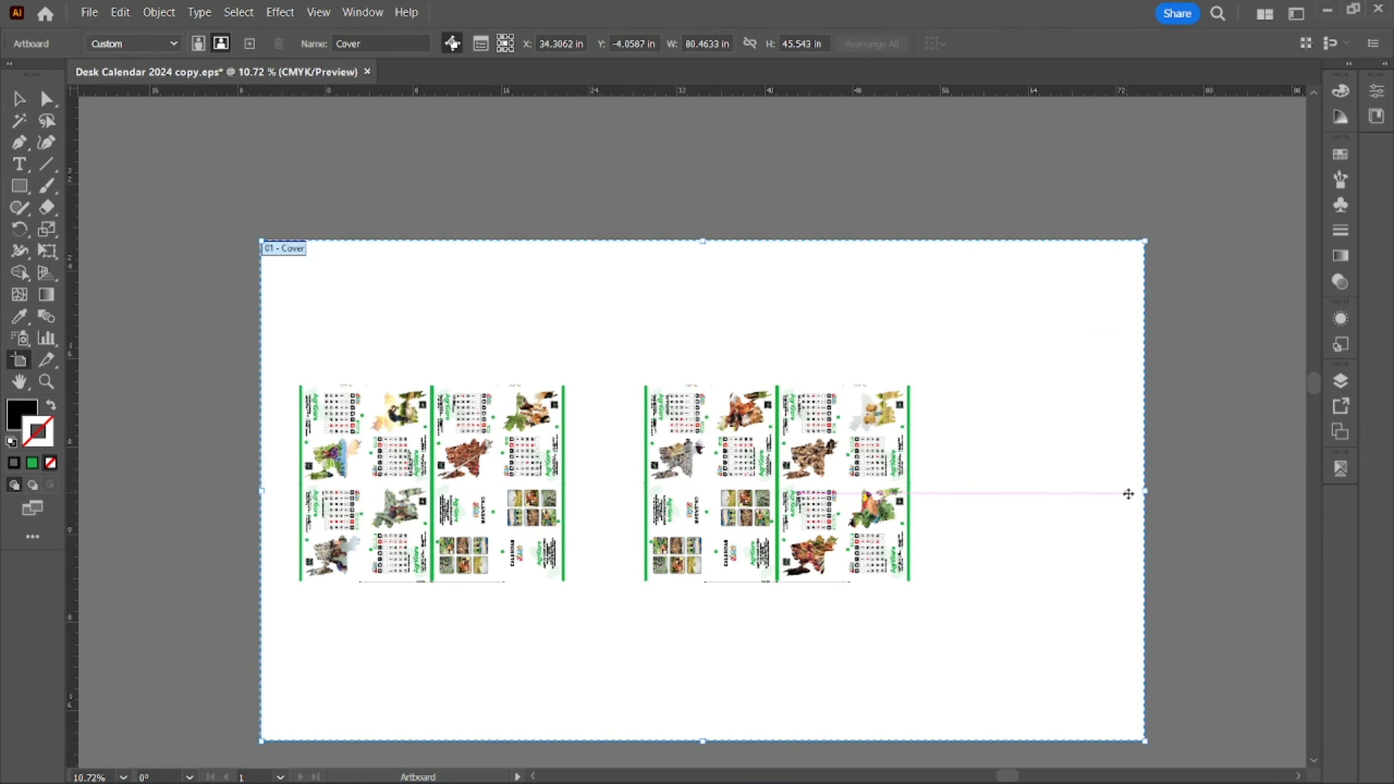
left_click_drag(1144, 490, 939, 485)
left_click_drag(601, 241, 600, 351)
key("Escape")
key("ctrl+0")
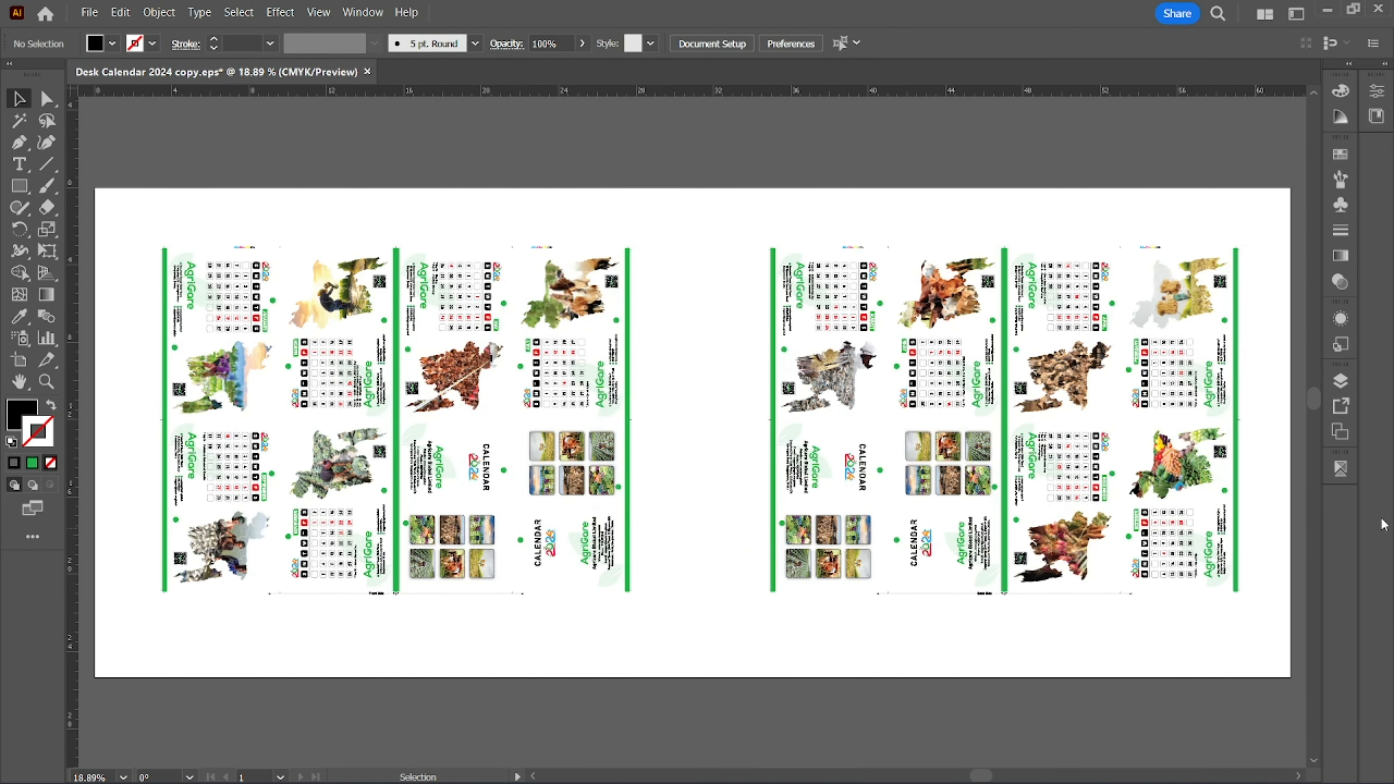
Turn on Overprint Preview and check the separations by hiding and restoring the black, yellow, magenta and cyan plates.
left_click(1341, 468)
left_click(1113, 485)
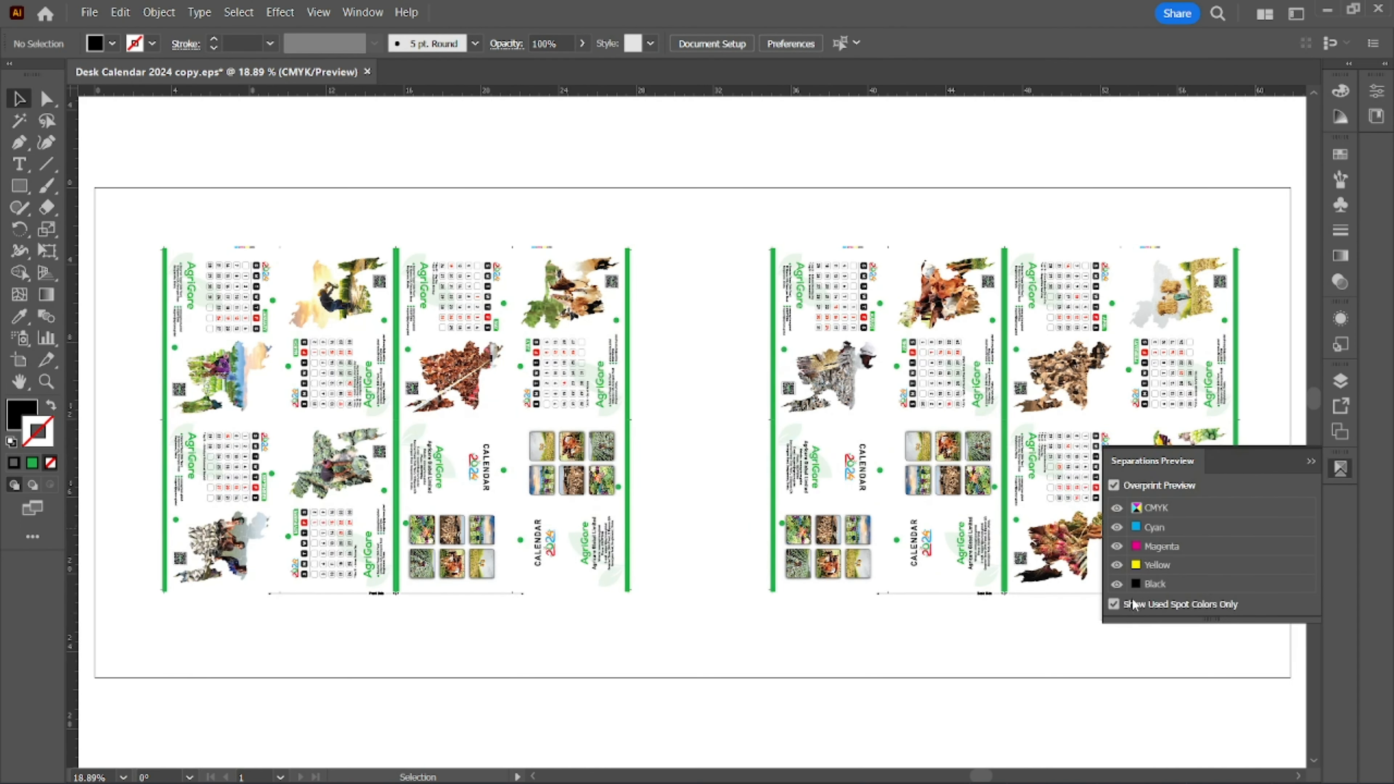
left_click(1117, 584)
left_click(1117, 565)
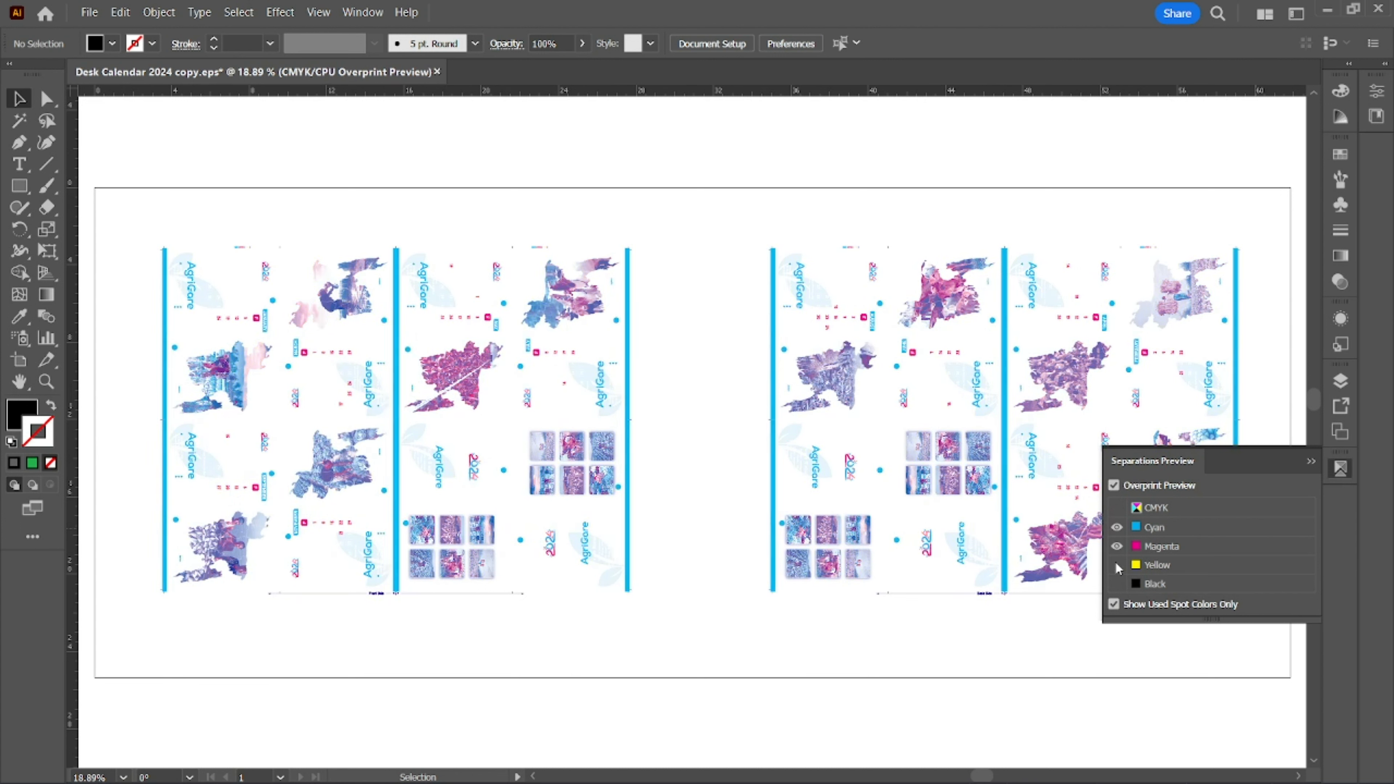
left_click(1117, 546)
left_click(1117, 546)
left_click(1117, 565)
left_click(1117, 585)
left_click(1117, 528)
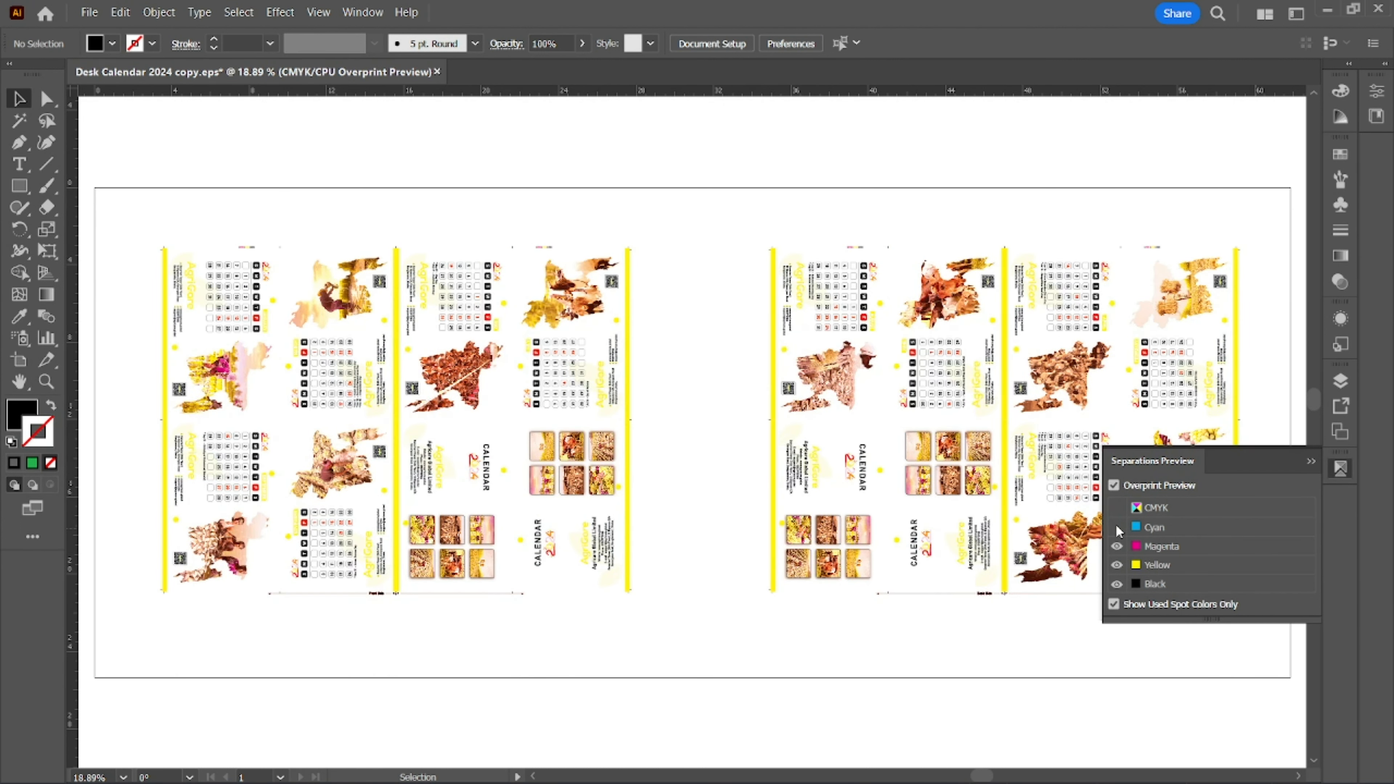
left_click(1117, 527)
left_click(1117, 528)
left_click(1117, 527)
Examine the cyan, magenta and yellow plates one at a time, restore all plates and turn off Overprint Preview.
left_click(1117, 527, "alt")
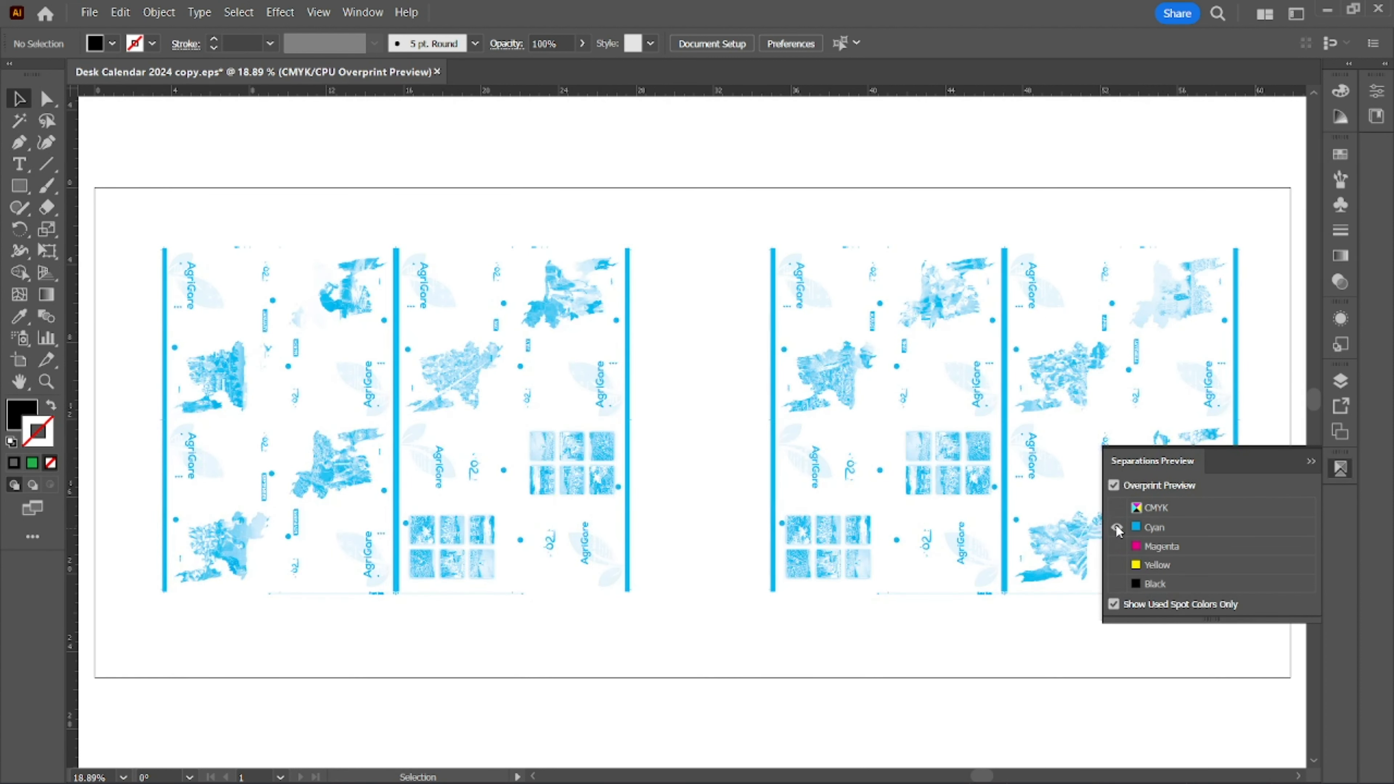
left_click(1117, 527, "alt")
left_click(1117, 546, "alt")
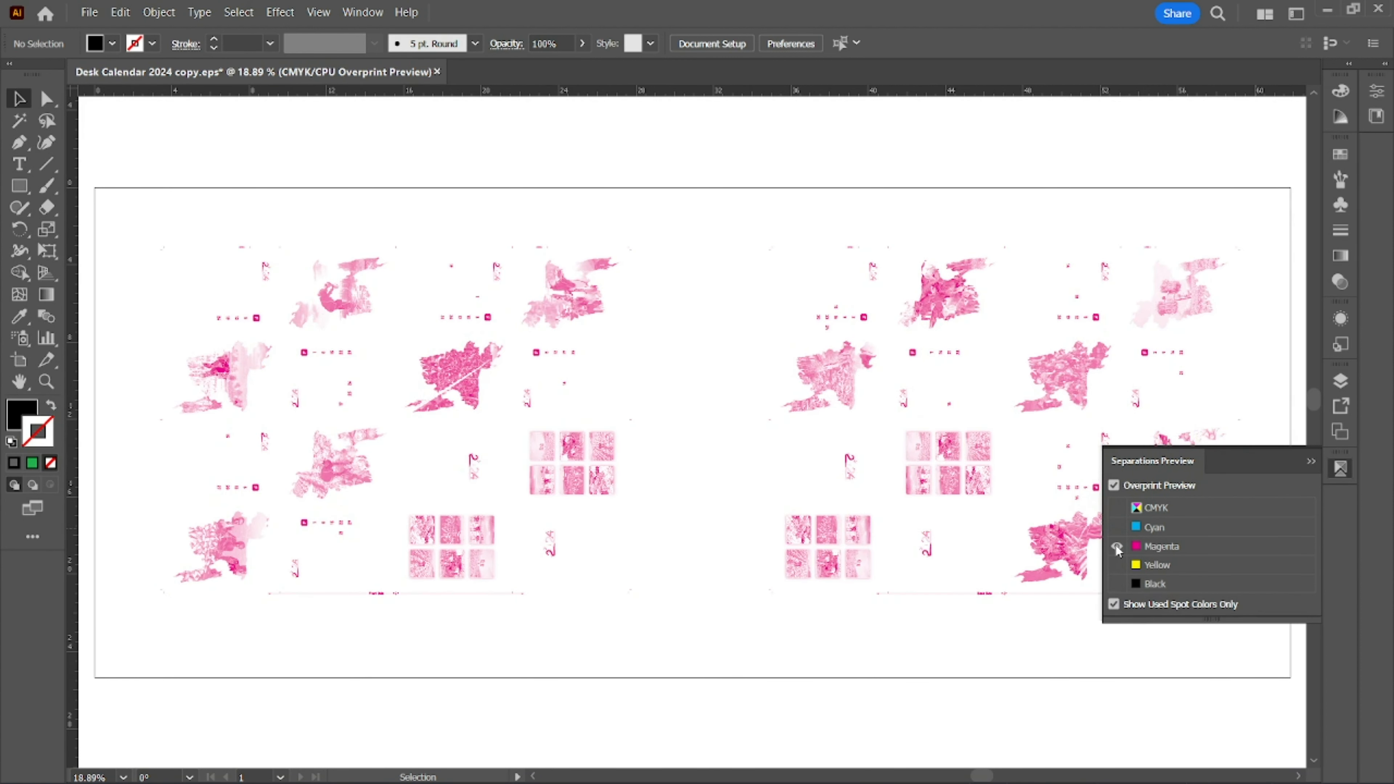
left_click(1117, 546, "alt")
left_click(1117, 564, "alt")
left_click(1117, 565, "alt")
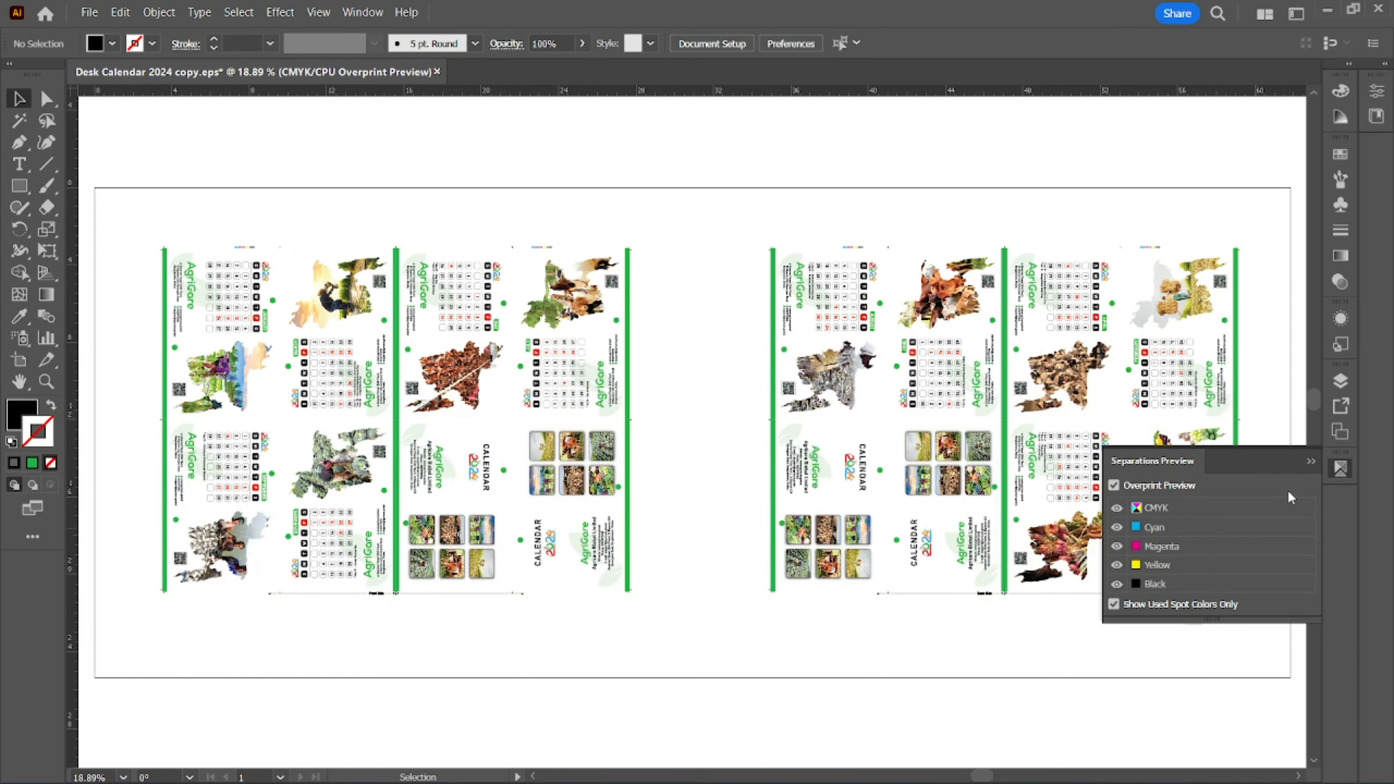
left_click(1133, 487)
mouse_move(663, 335)
left_mouse_down()
mouse_move(765, 321)
mouse_move(679, 323)
left_mouse_up()
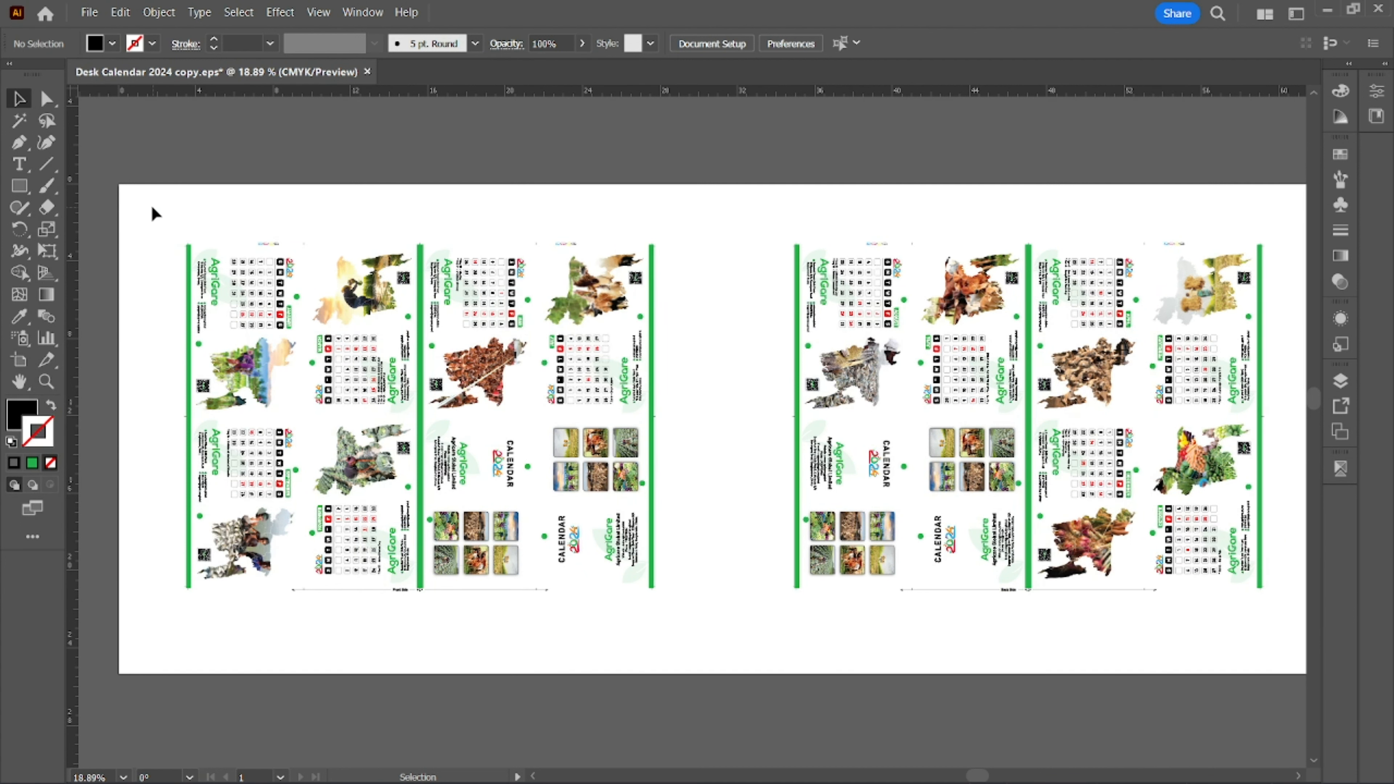
left_click_drag(152, 206, 1283, 669)
right_click(861, 154)
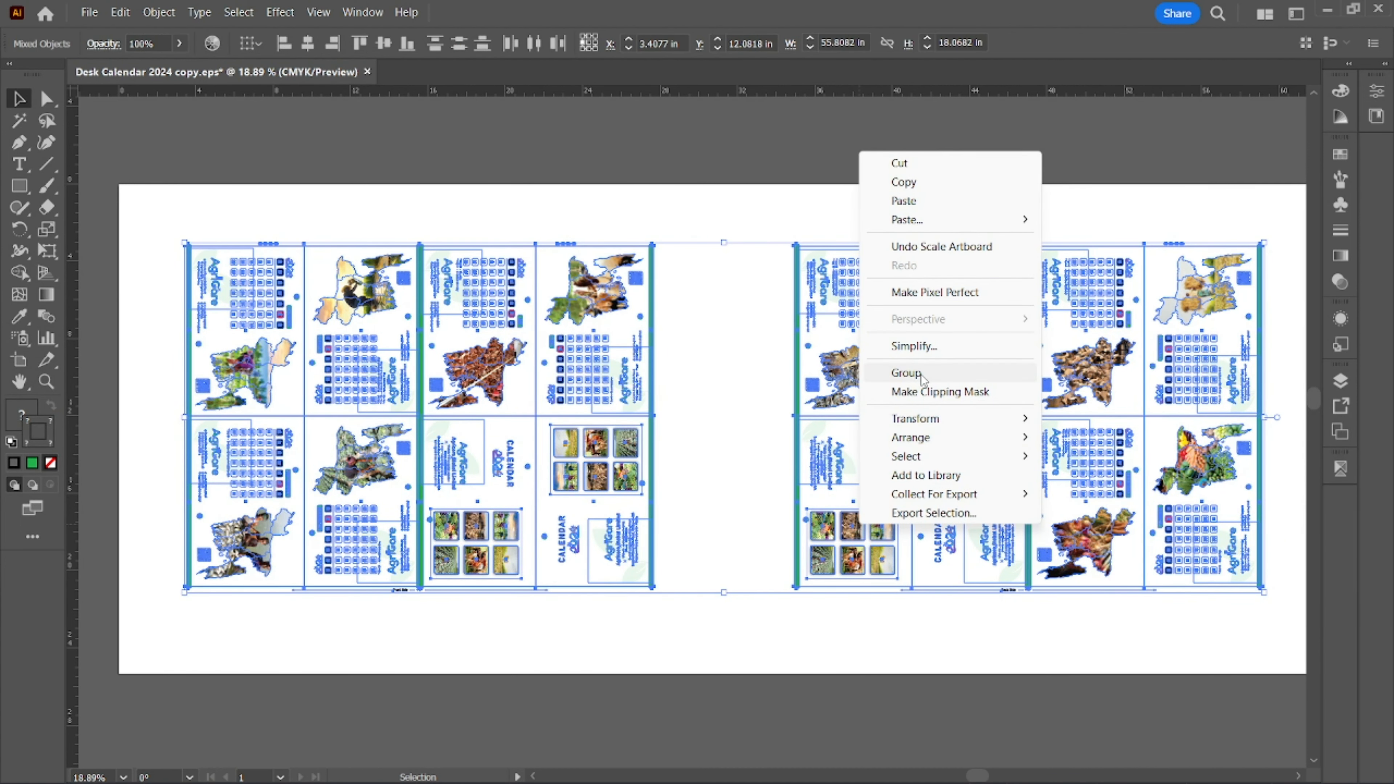
left_click(780, 658)
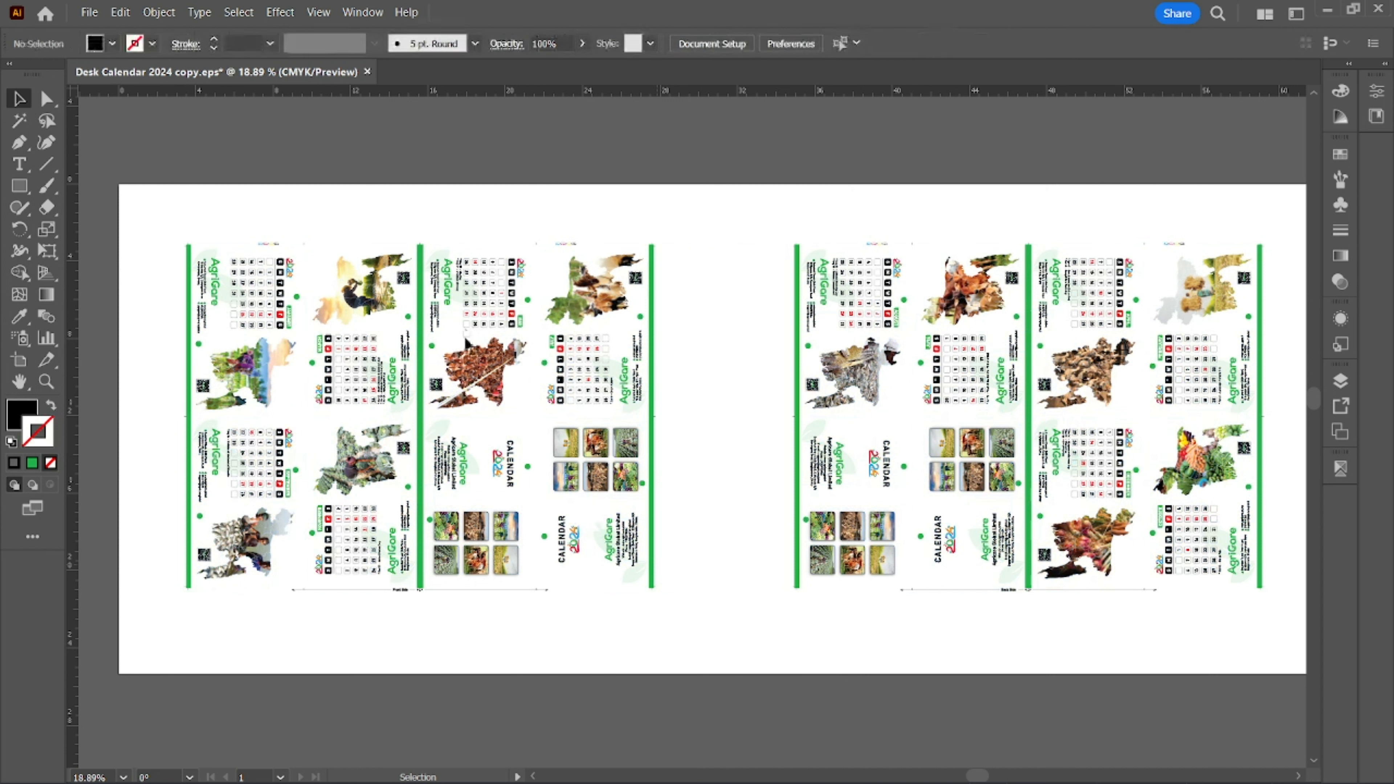
Convert the Front Side and Back Side text labels below the layouts to outlines.
right_click(400, 593)
key("Escape")
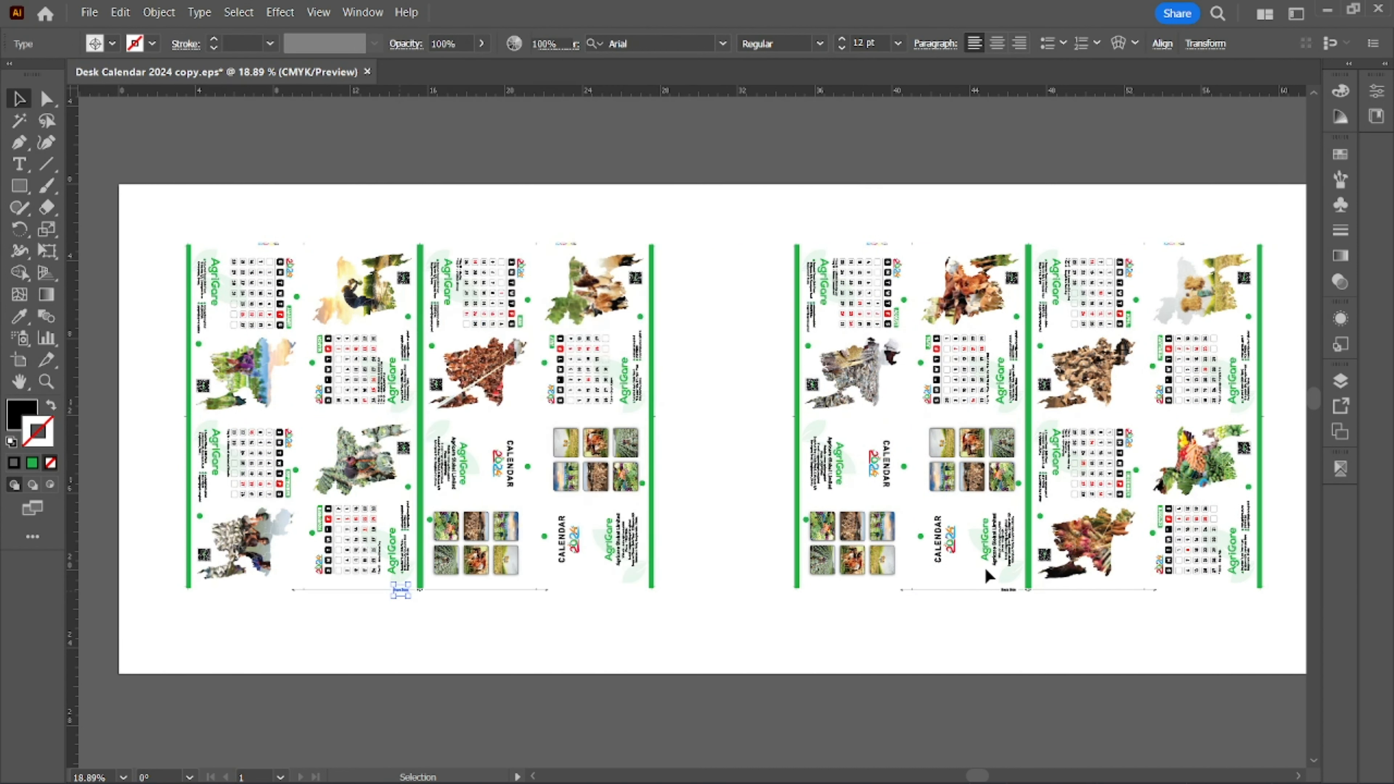
right_click(1009, 591)
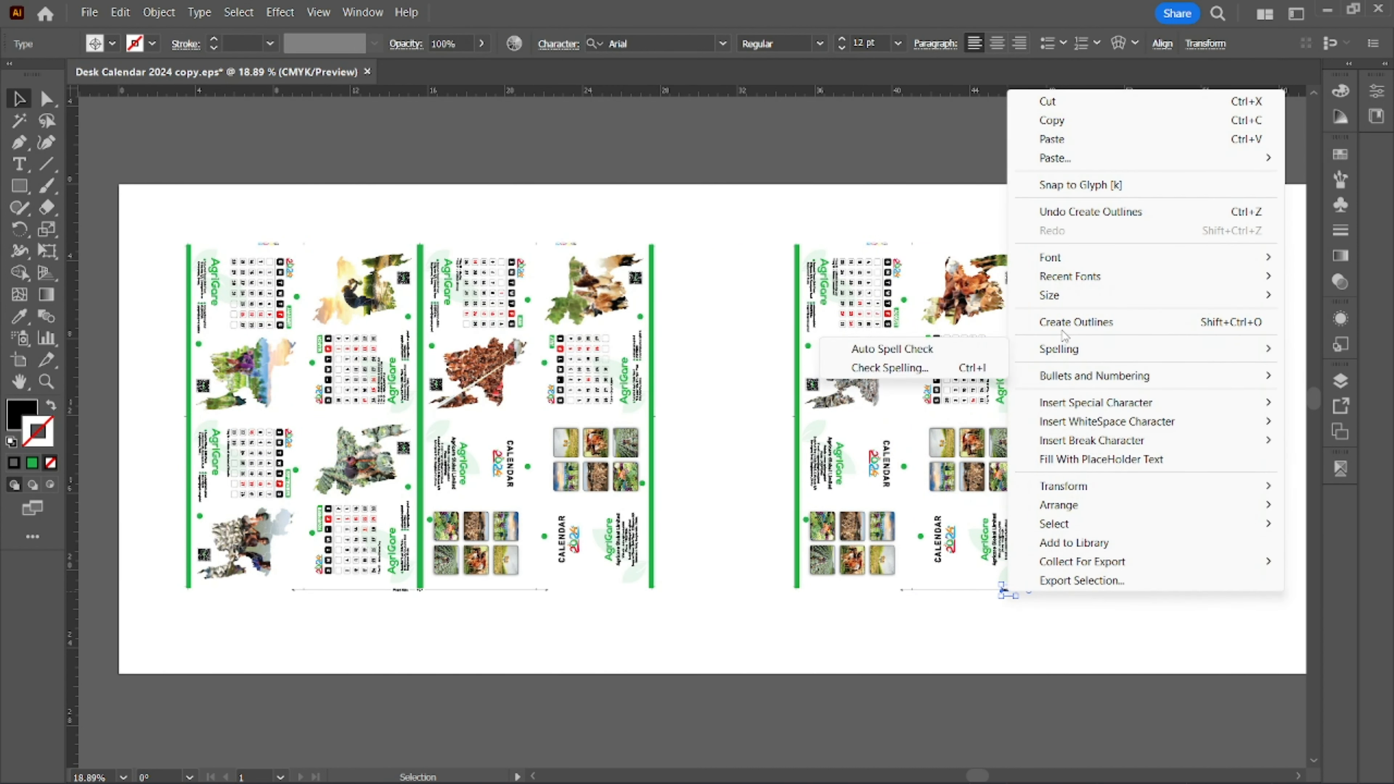
left_click(753, 227)
Apply Overprint Black to all artwork, adding 100% black overprint for both fill and stroke.
key("ctrl+a")
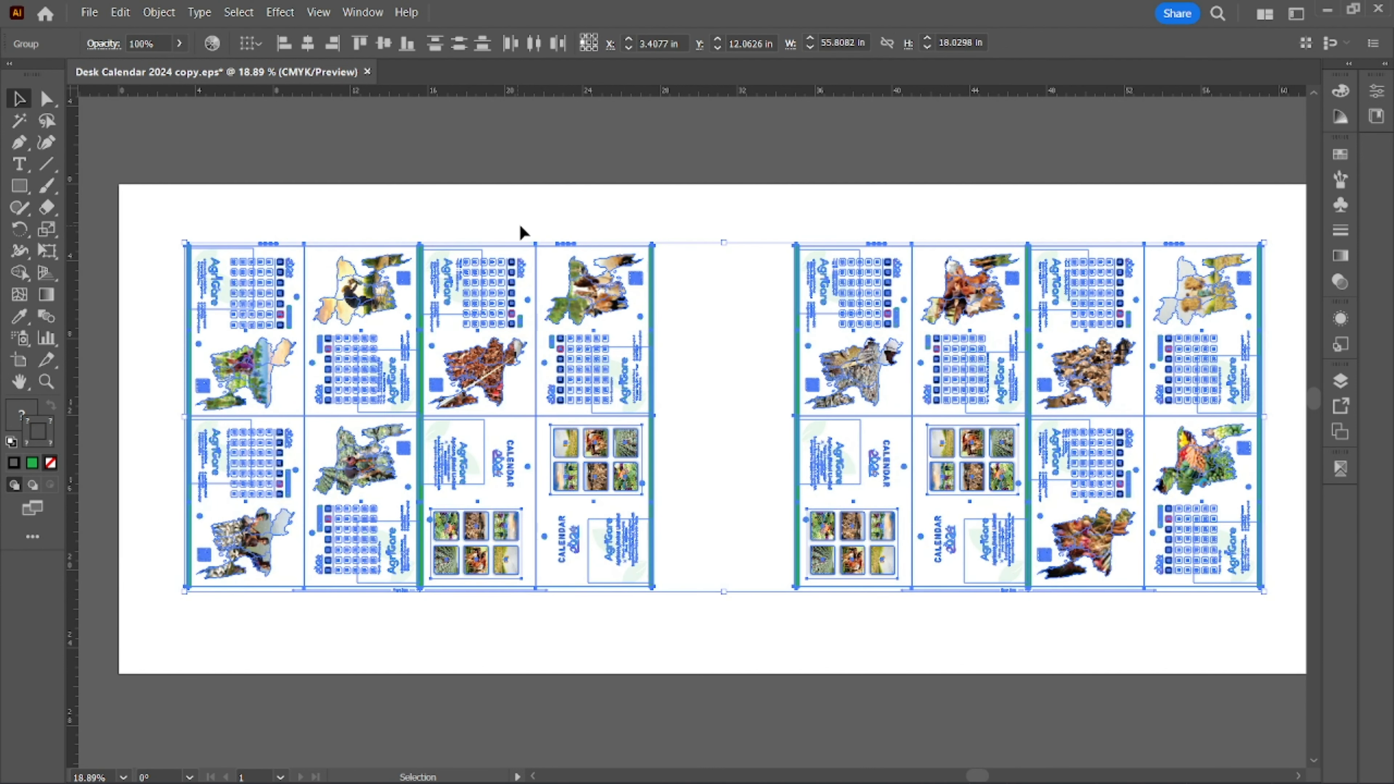
left_click(91, 12)
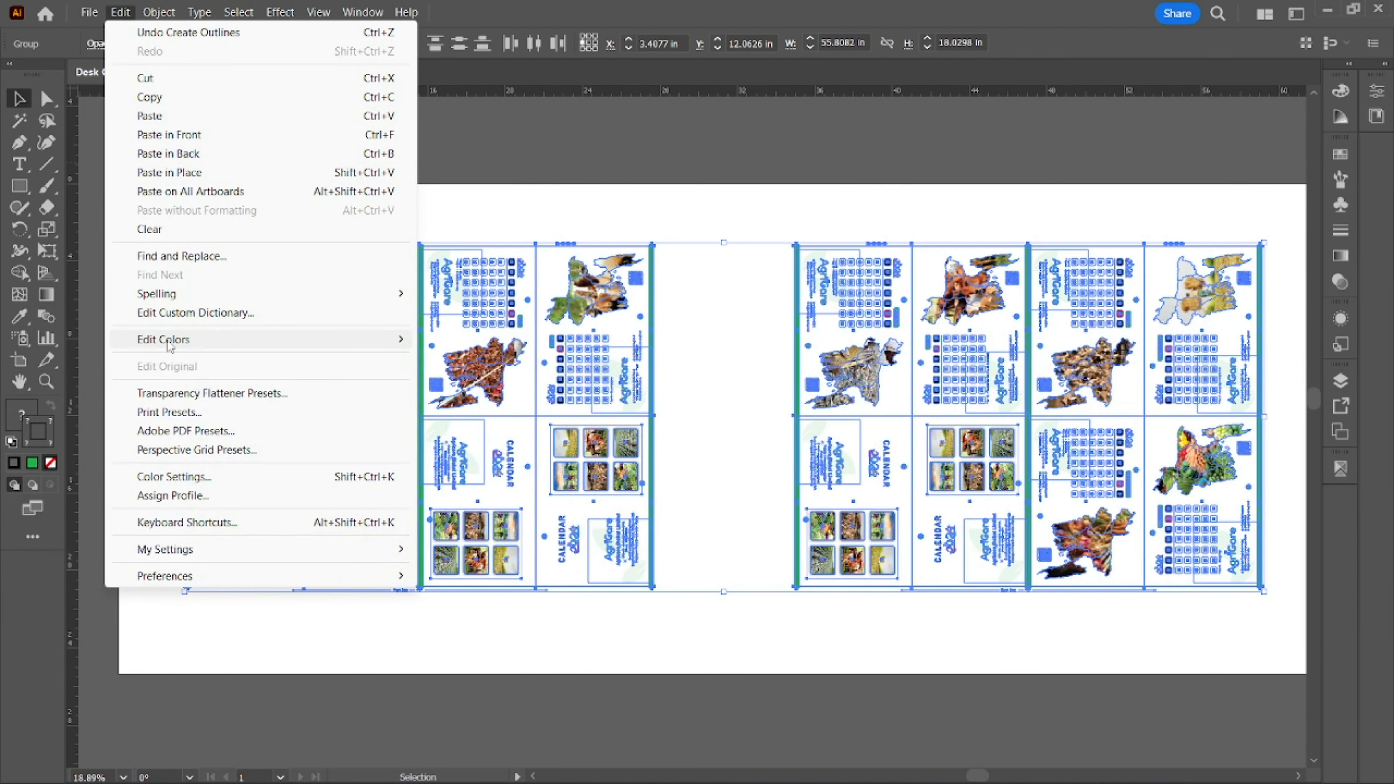
mouse_move(330, 339)
left_click(497, 543)
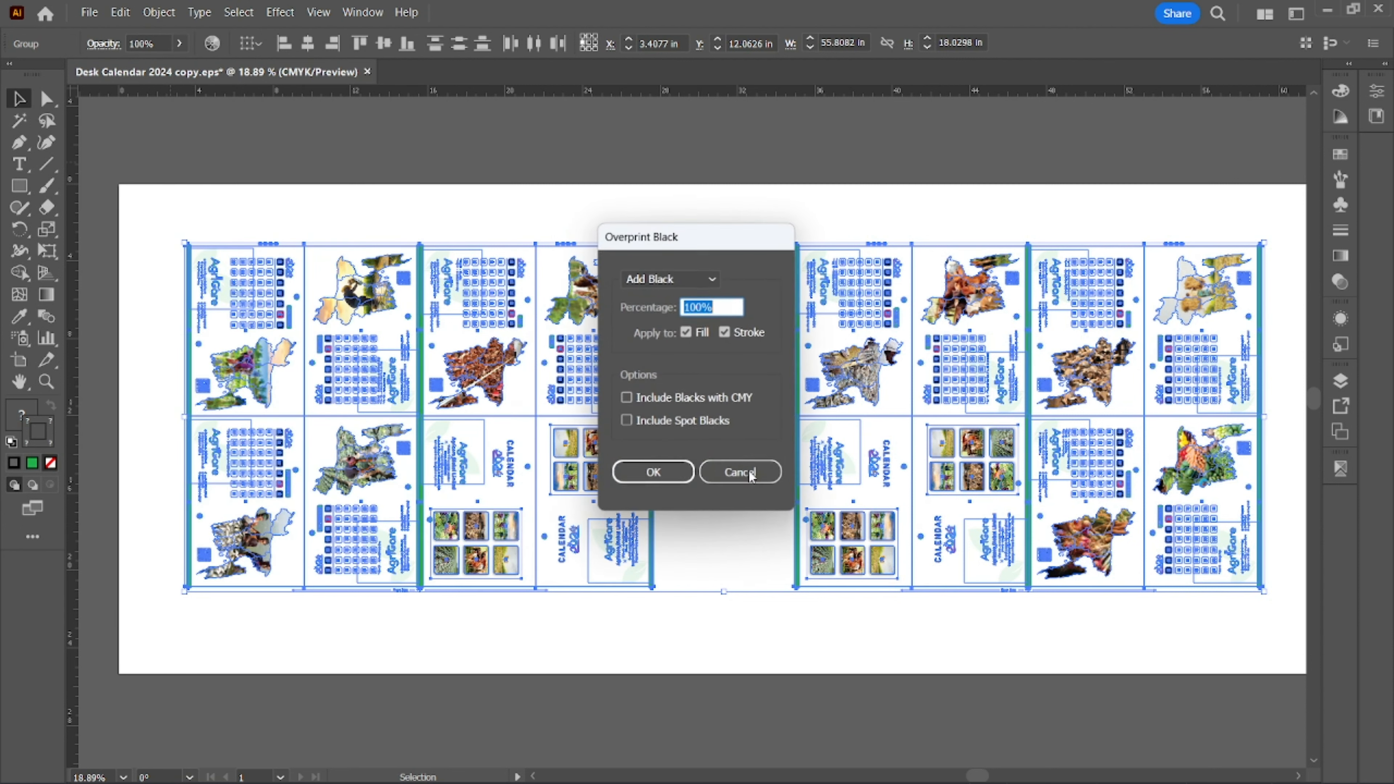
left_click(681, 475)
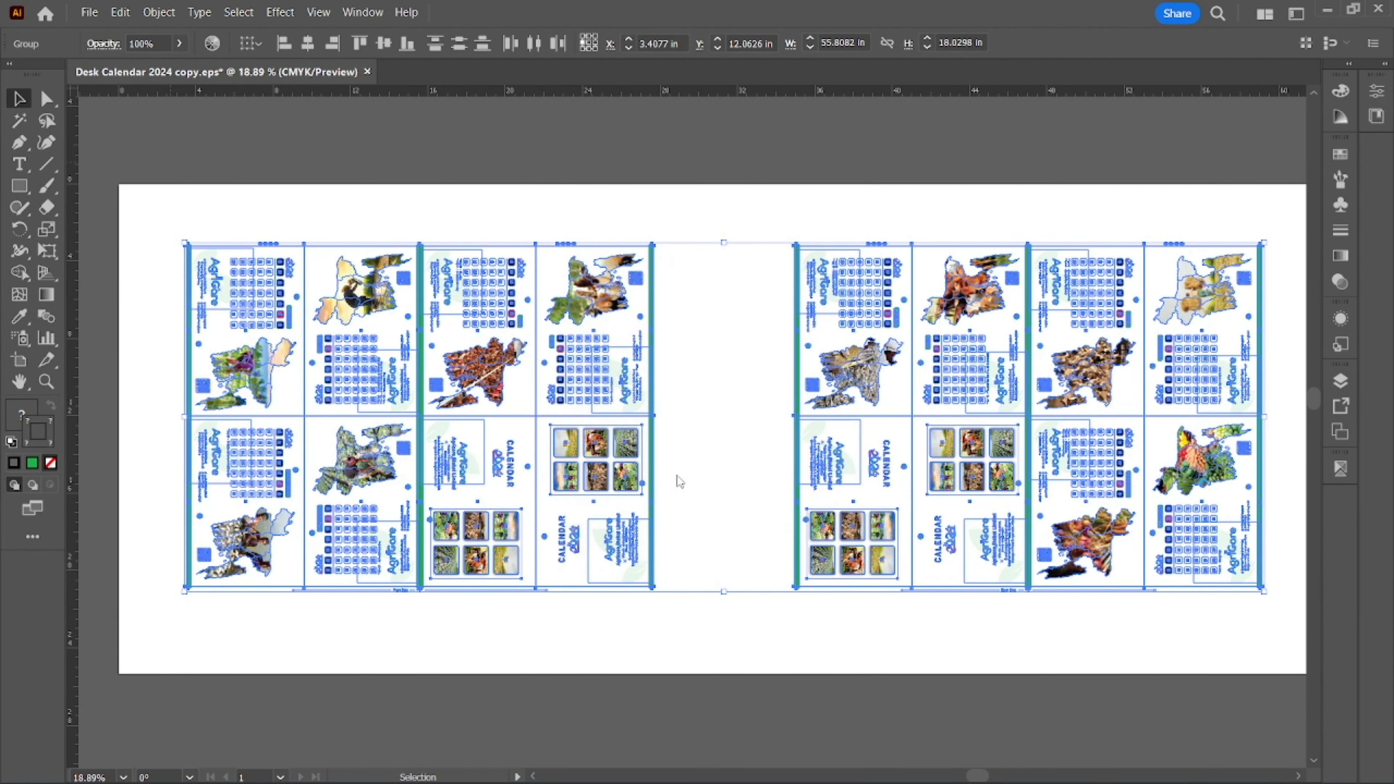
left_click(700, 288)
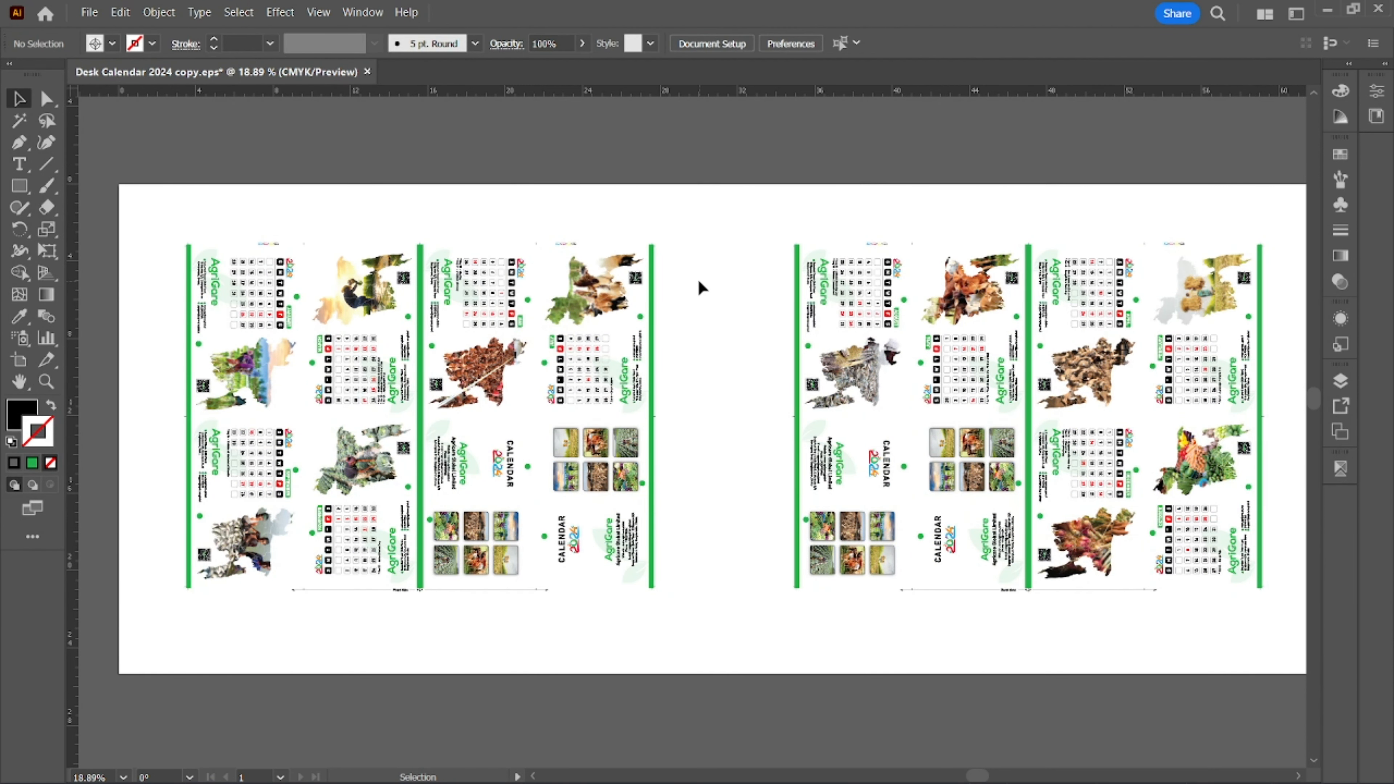